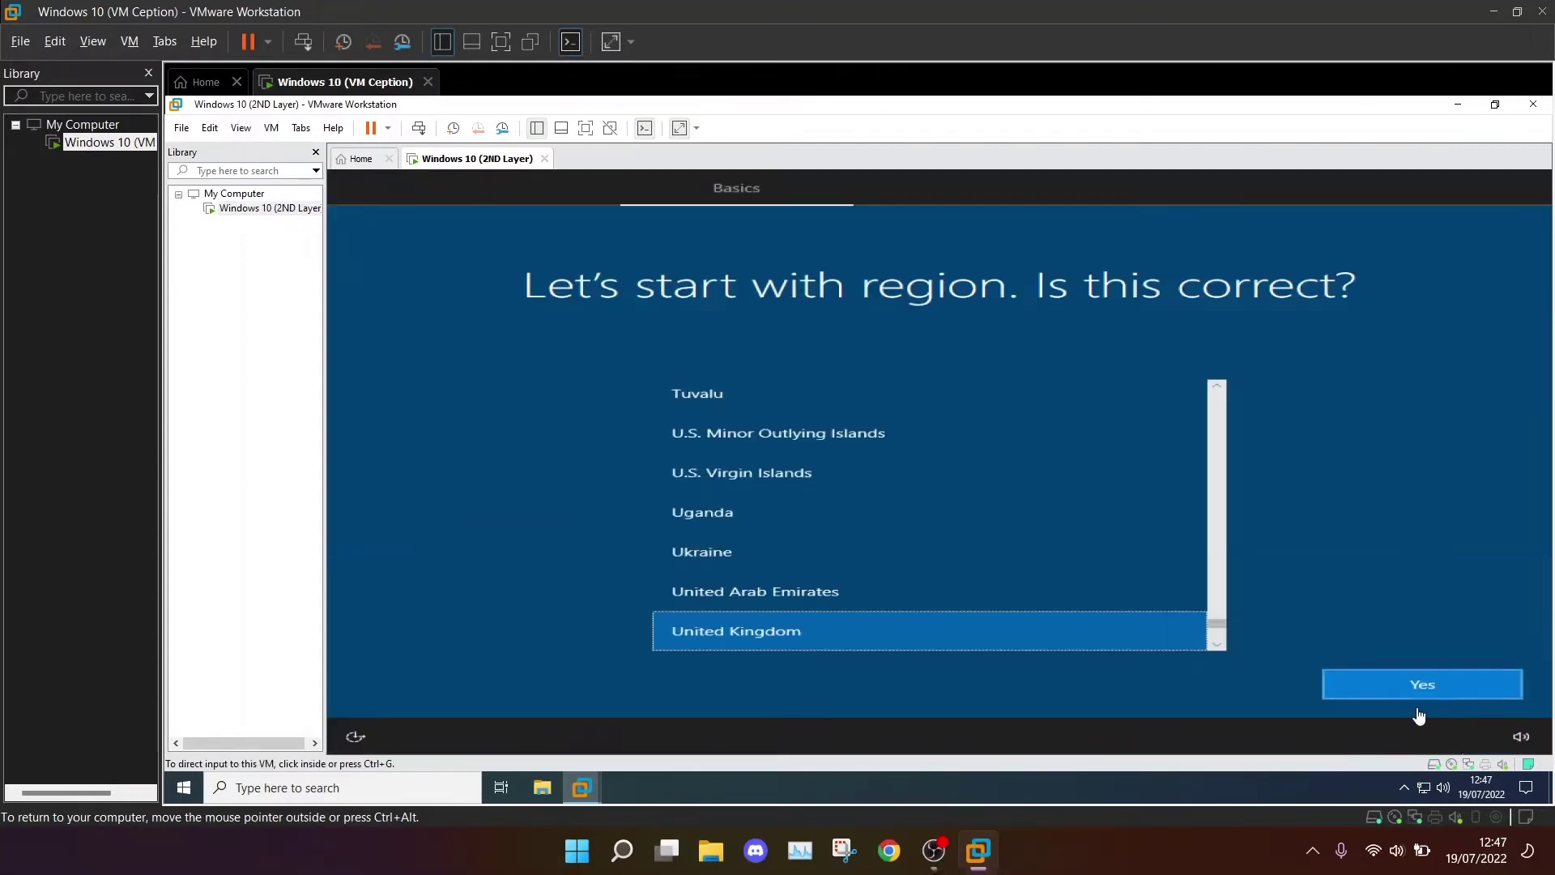
Step: Confirm United Kingdom as the region and set up an offline account by entering its user name
click(1419, 687)
click(271, 128)
click(696, 591)
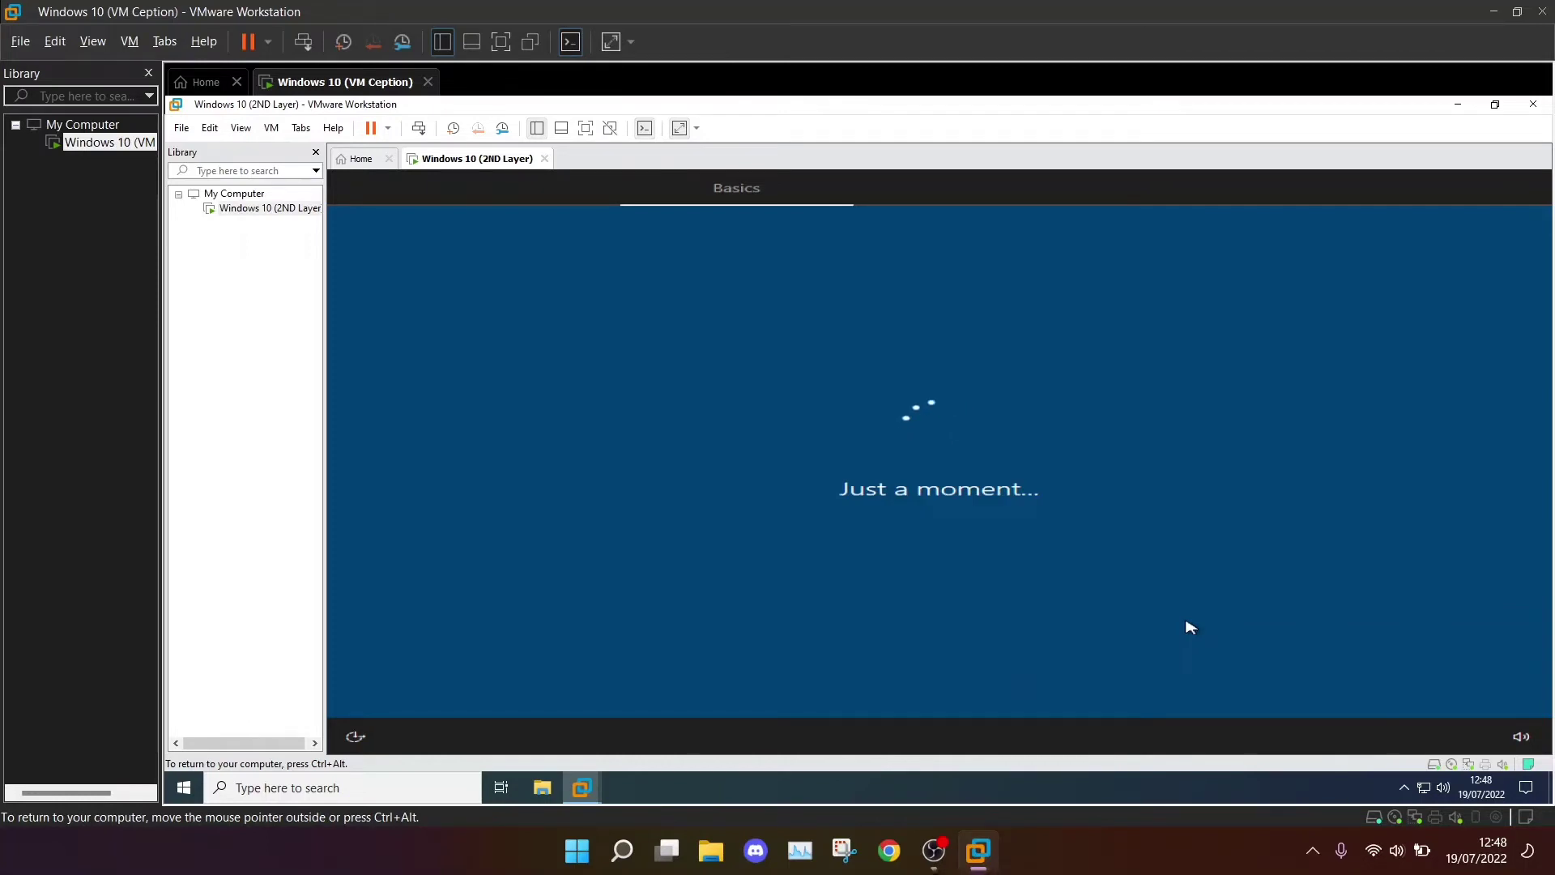
click(1202, 683)
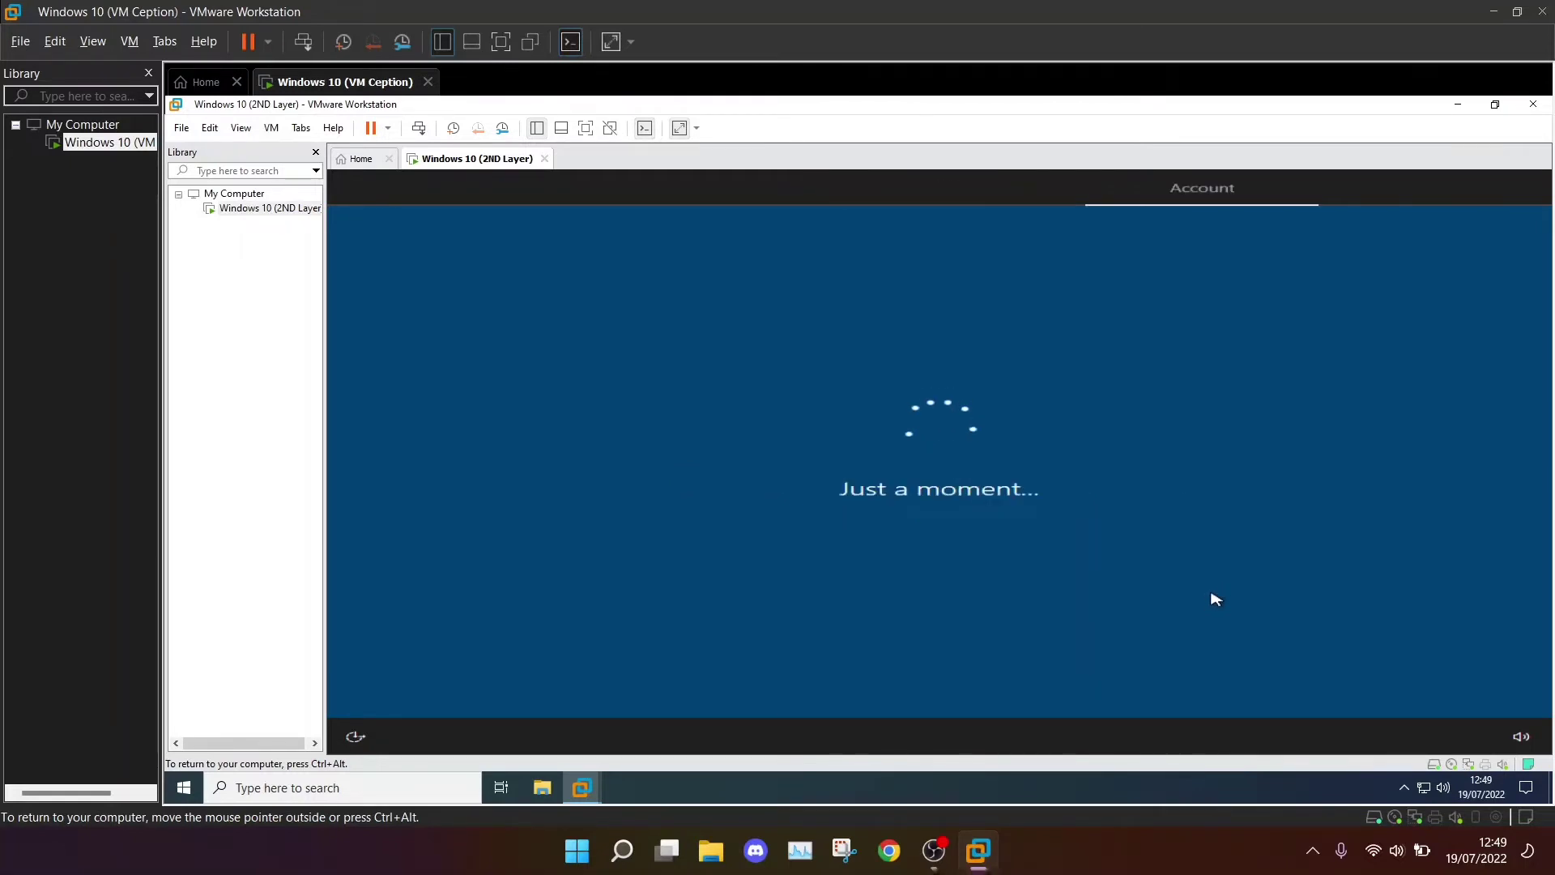
click(455, 683)
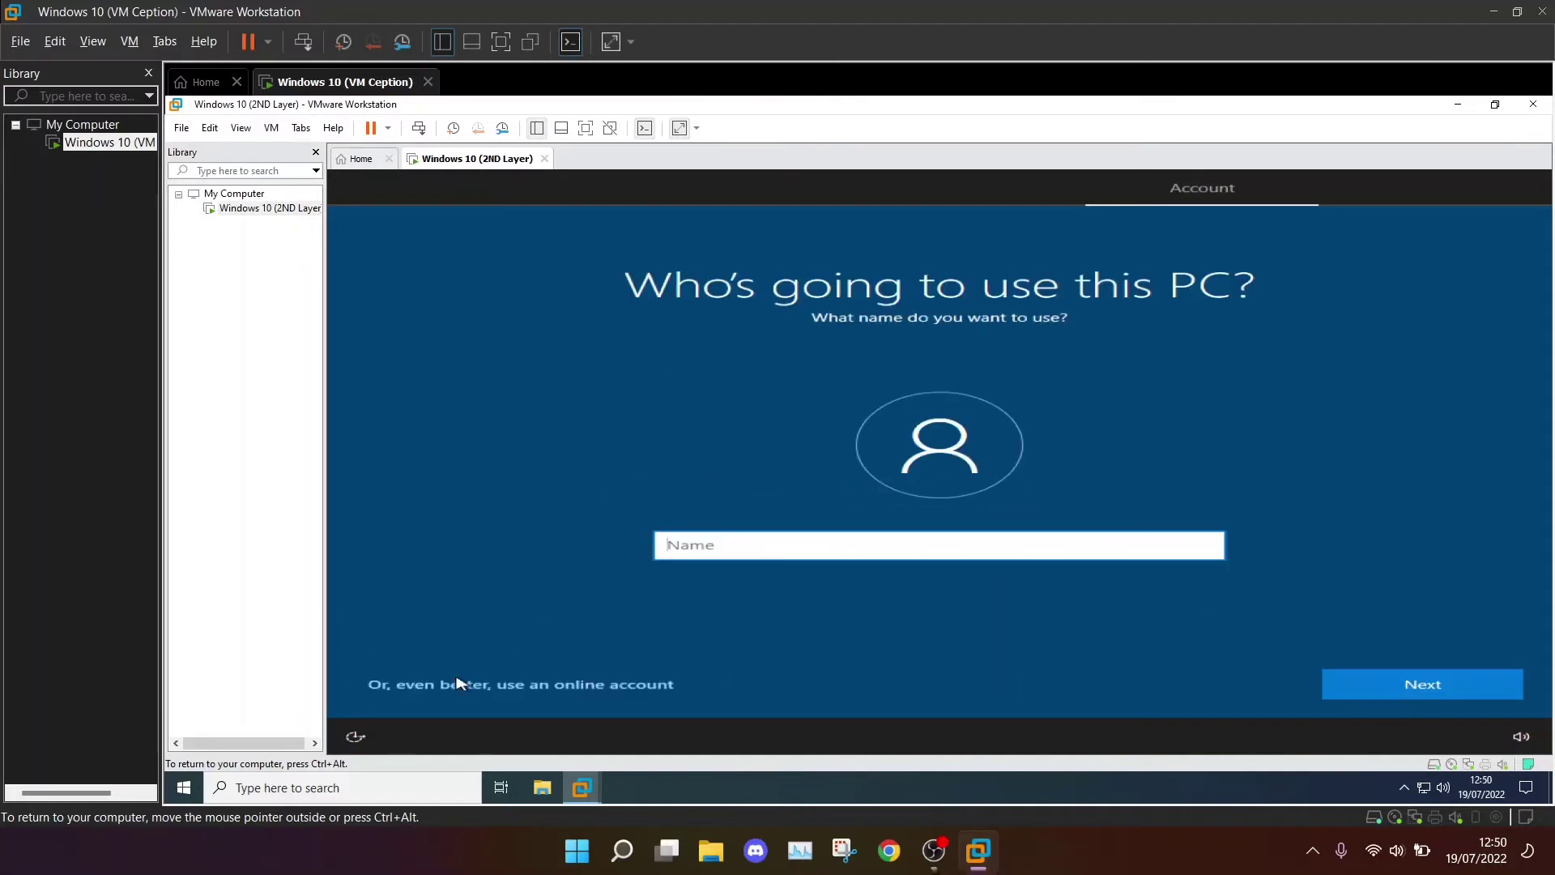
text(Aryx (2ND Layer))
key(Return)
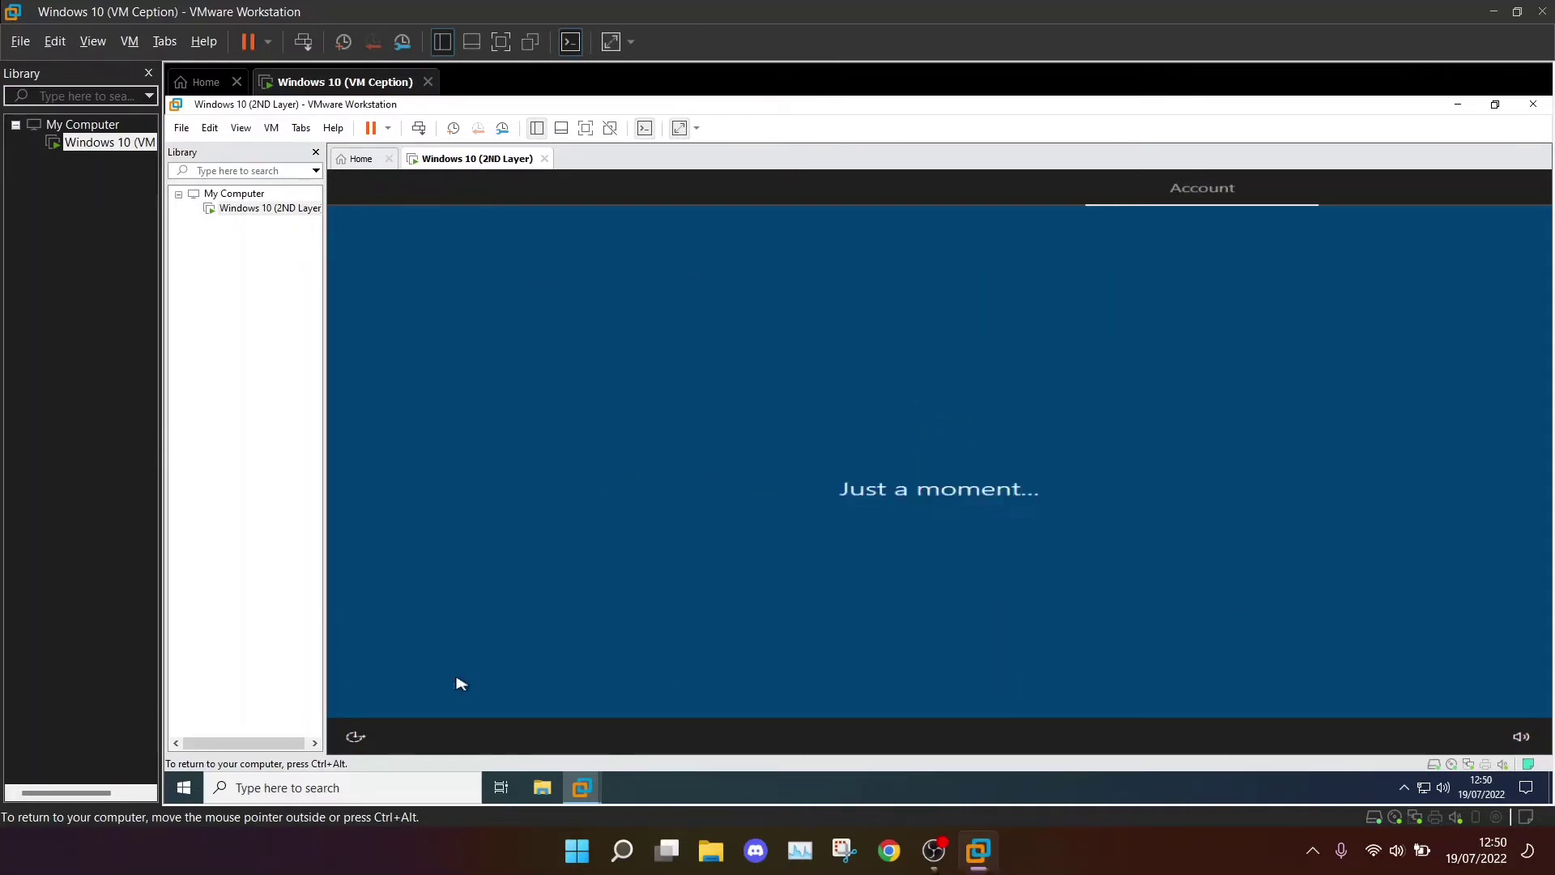
Step: Limit diagnostic data to Required, decline app use of the advertising ID and accept the remaining privacy settings
click(895, 527)
click(1424, 684)
click(1423, 684)
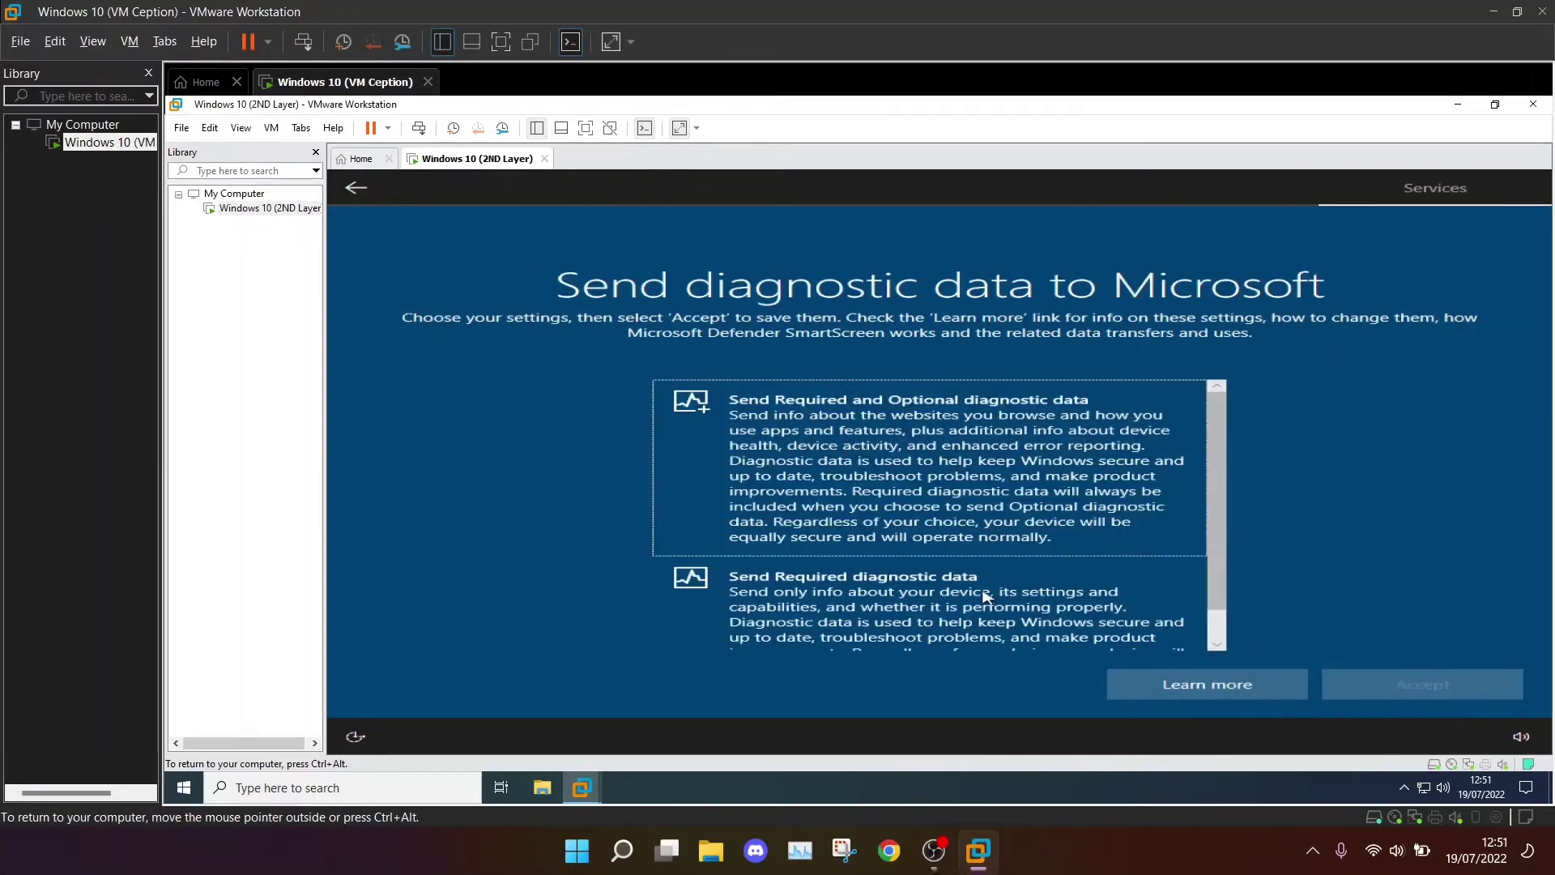
click(985, 597)
click(1424, 684)
click(972, 518)
click(1423, 685)
click(1194, 545)
click(1423, 684)
click(940, 500)
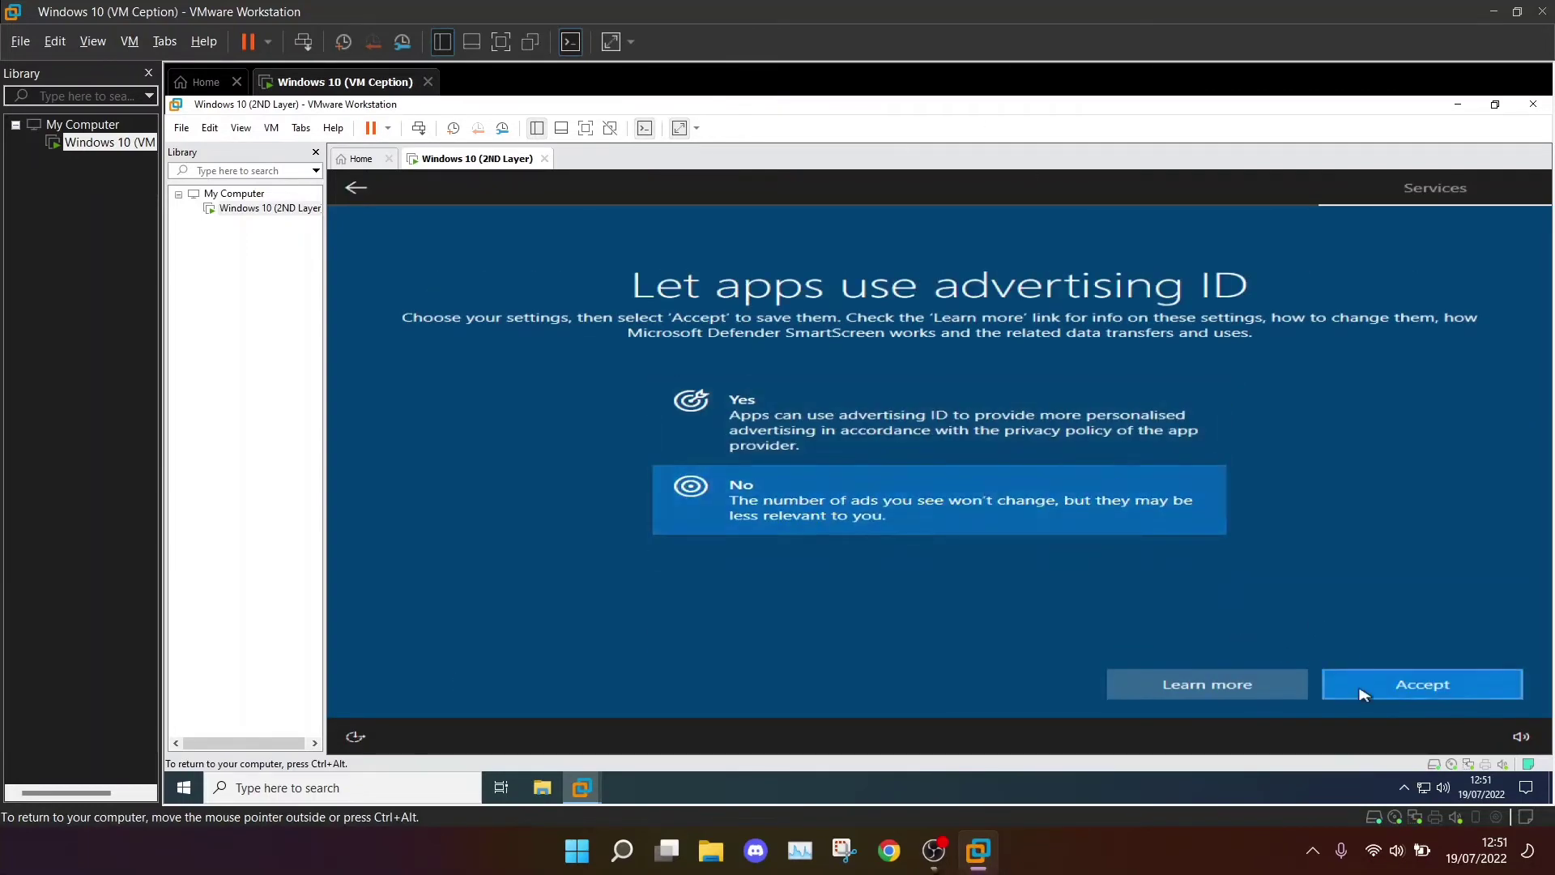
click(1363, 695)
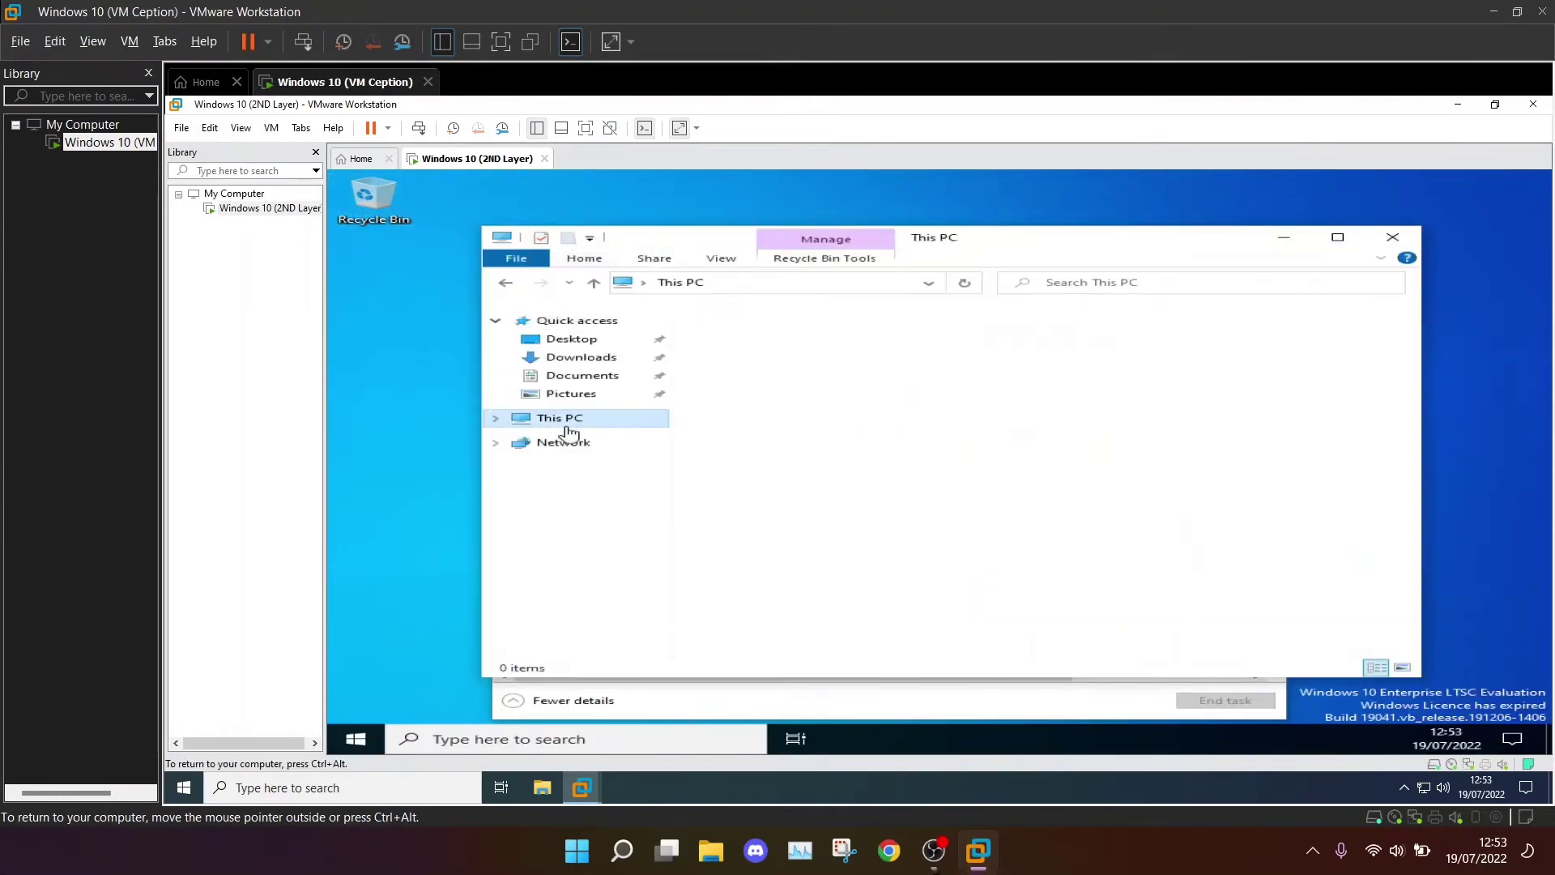
Step: Run setup64 from the VMware Tools DVD drive with administrator approval and allow the PC to be discoverable on the network
double_click(1045, 541)
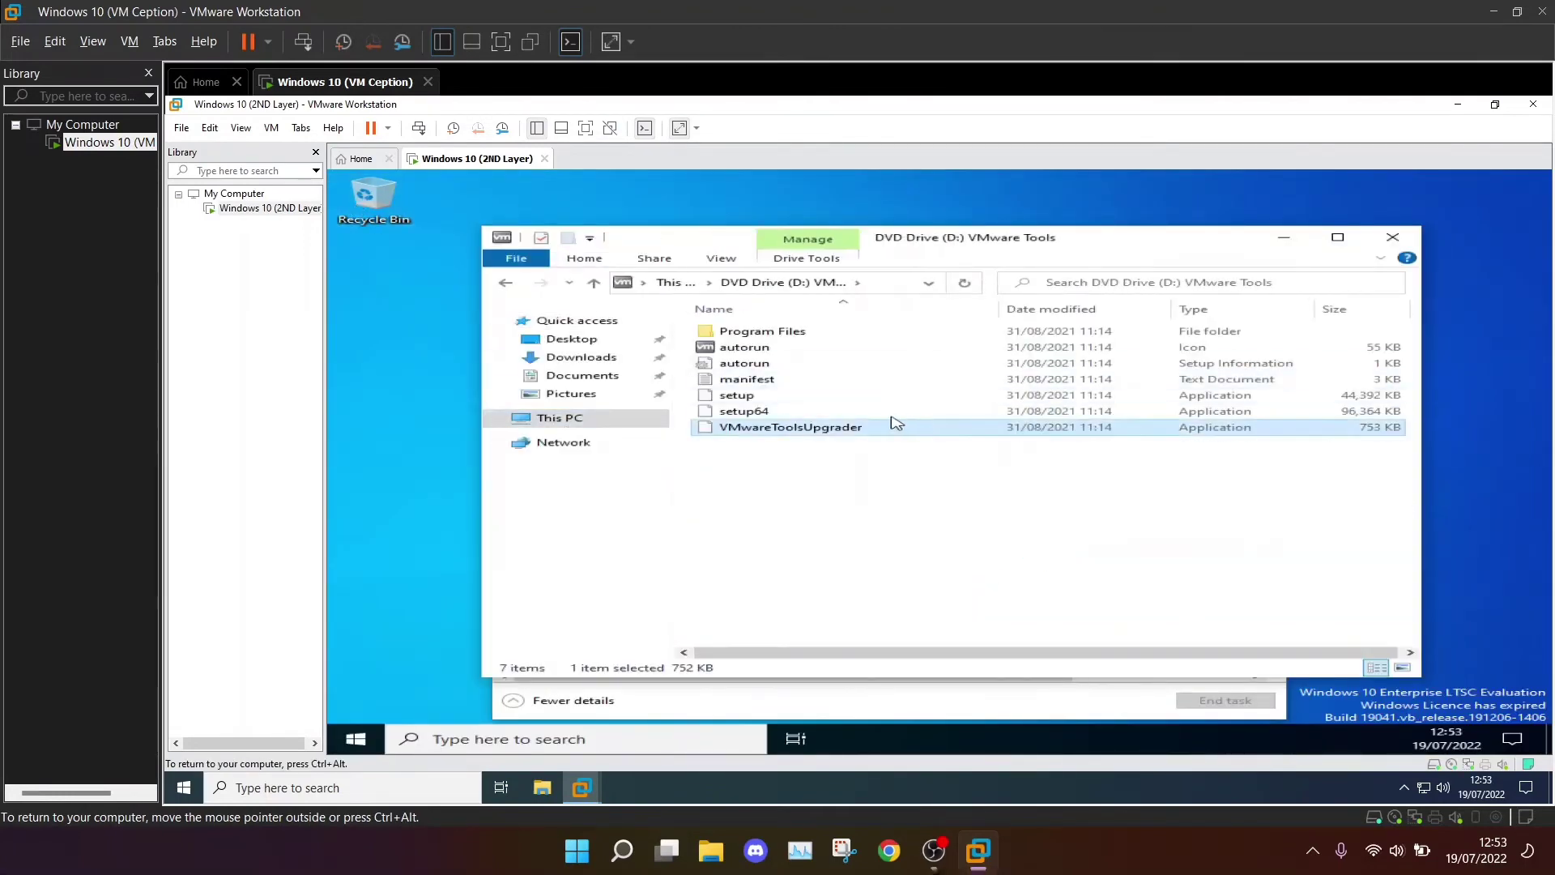
double_click(896, 423)
click(896, 323)
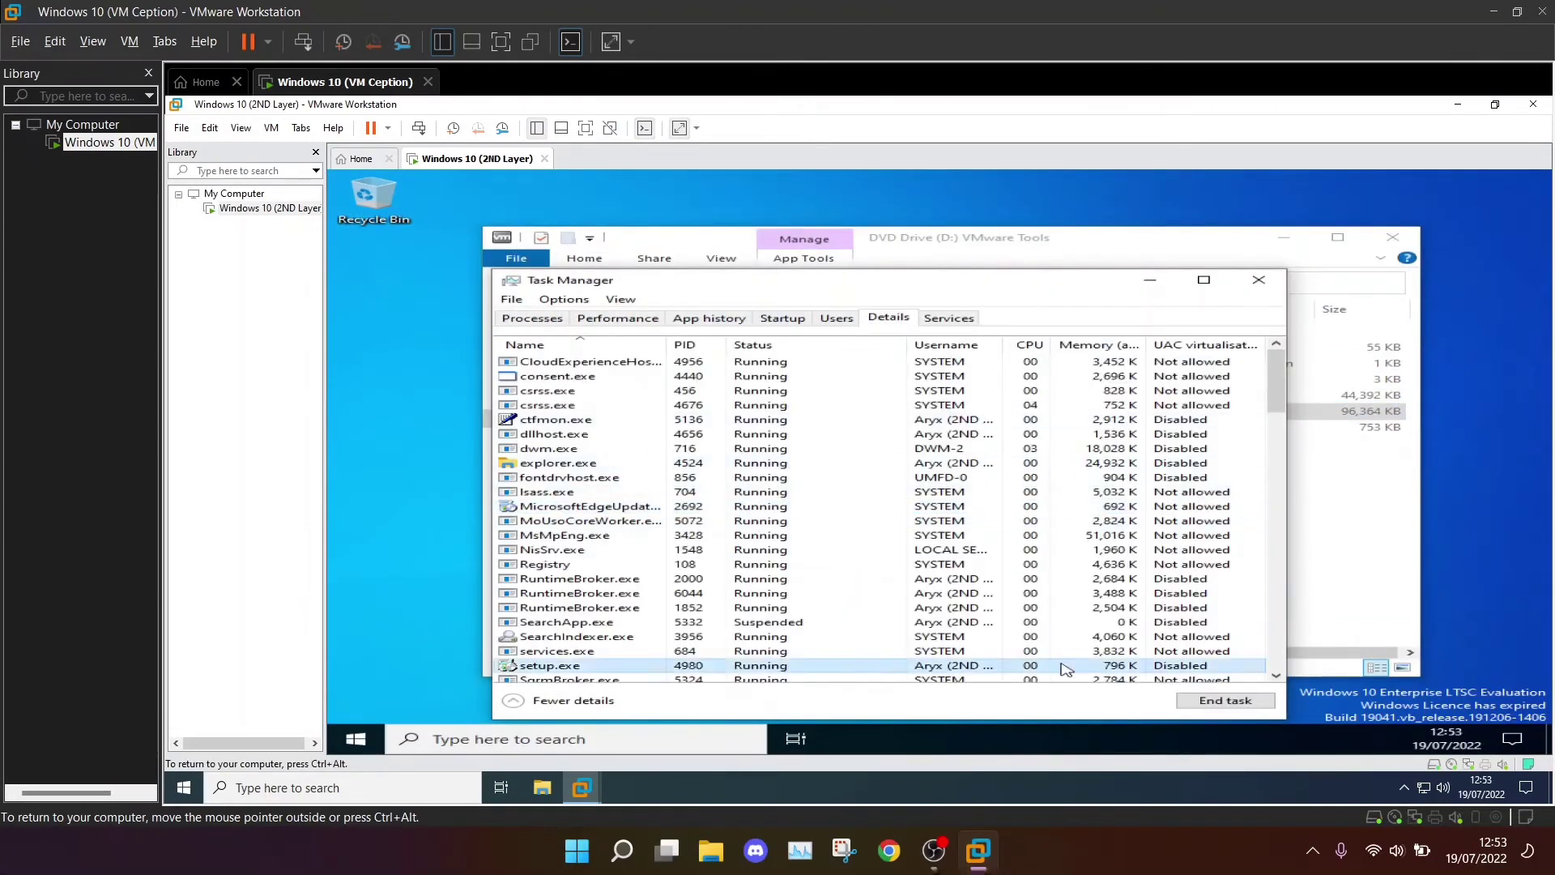
key(alt+Tab)
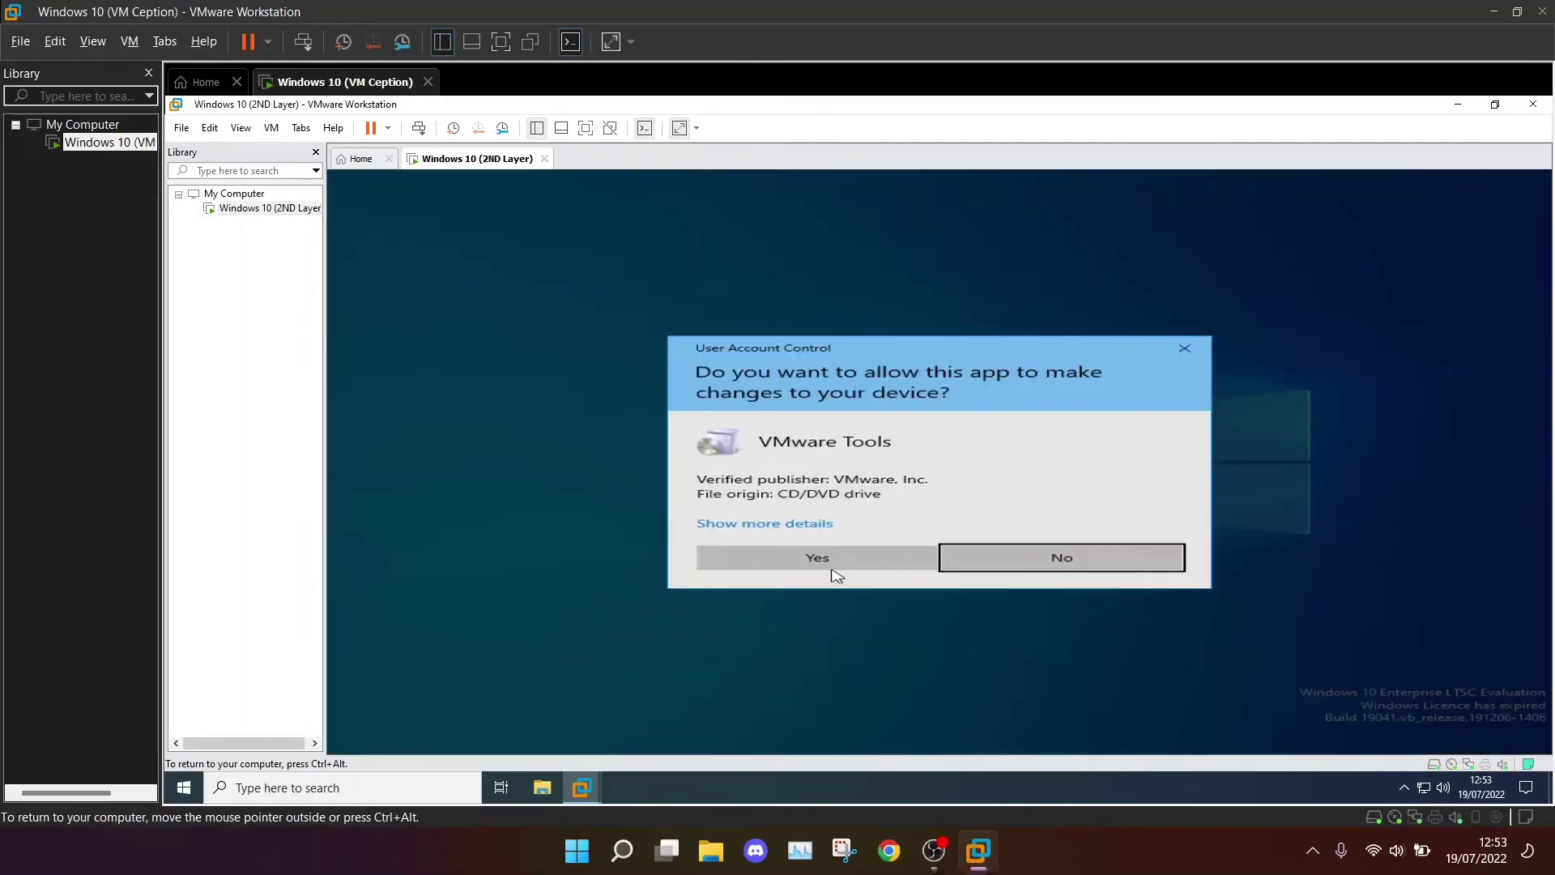
click(837, 567)
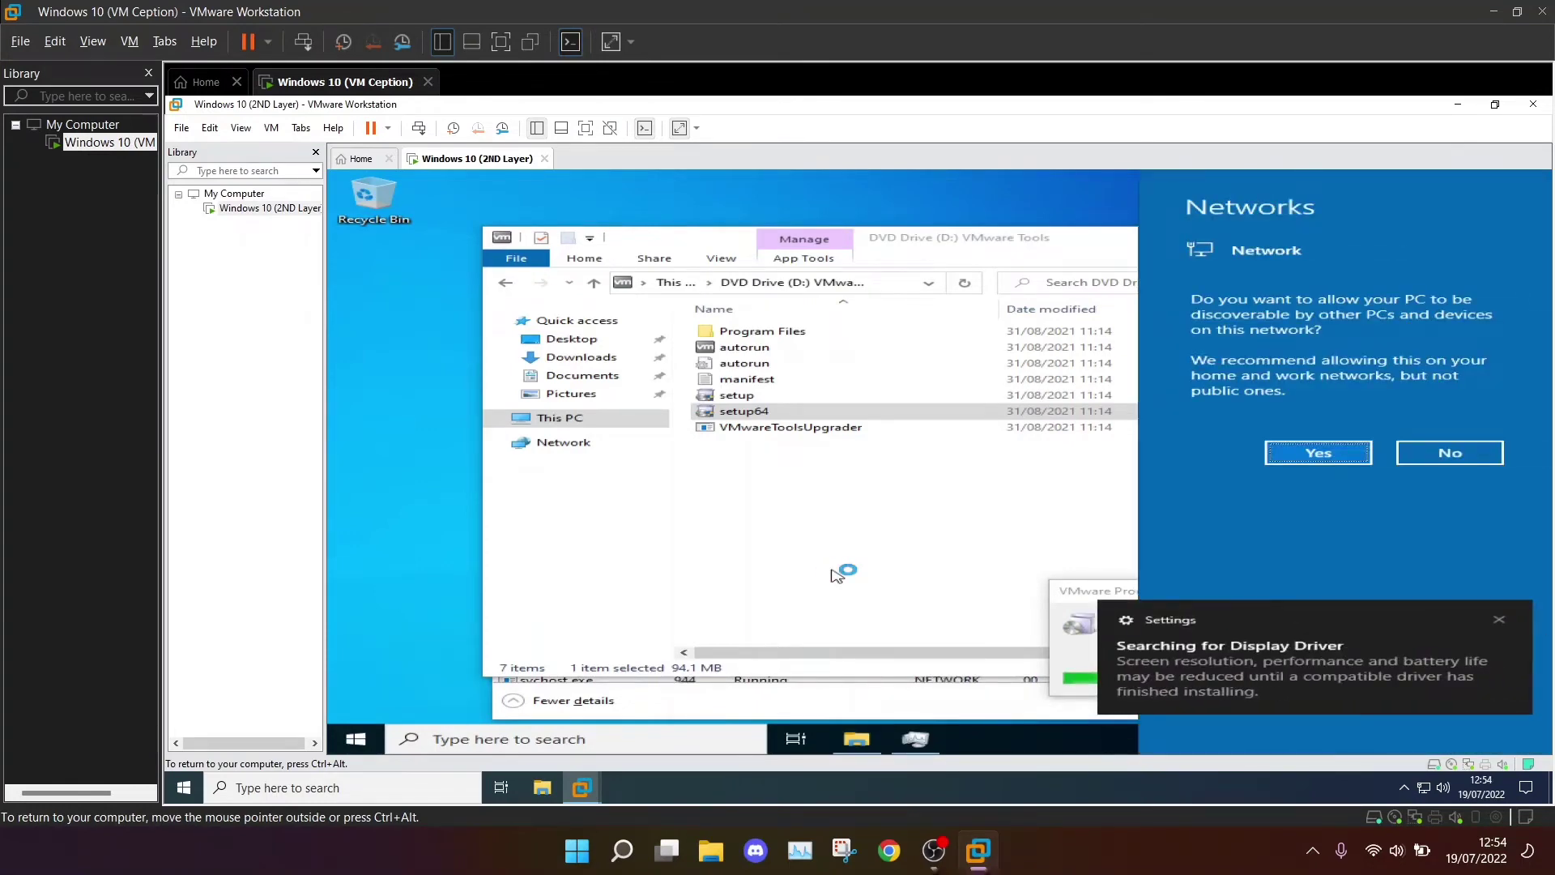
click(1319, 452)
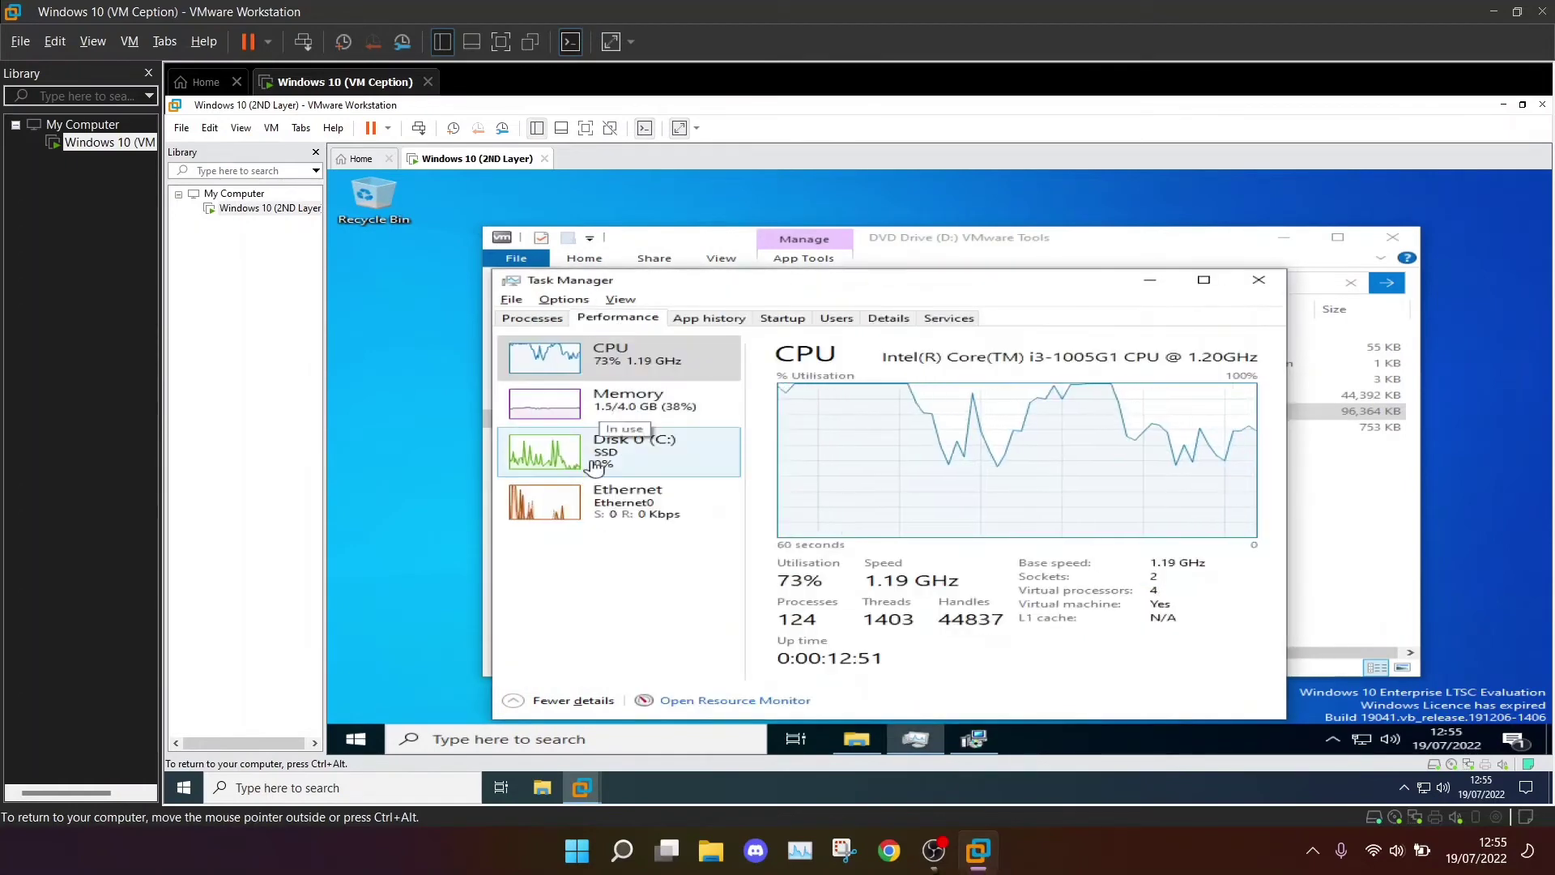
Step: Finish the VMware Tools setup and restart the second-layer Windows 10 machine
click(626, 401)
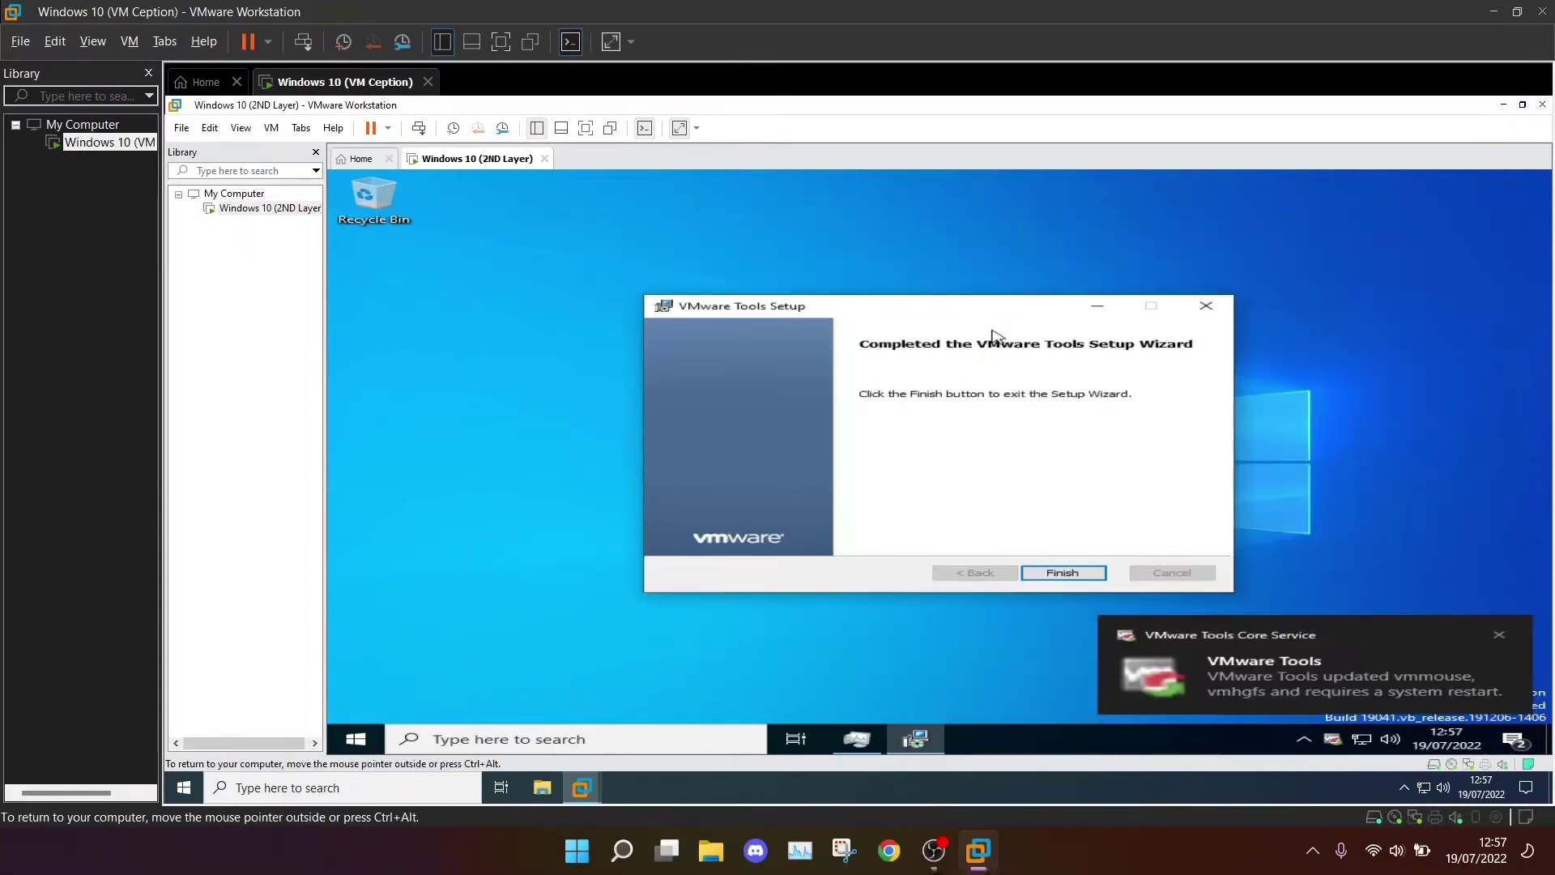
click(1060, 573)
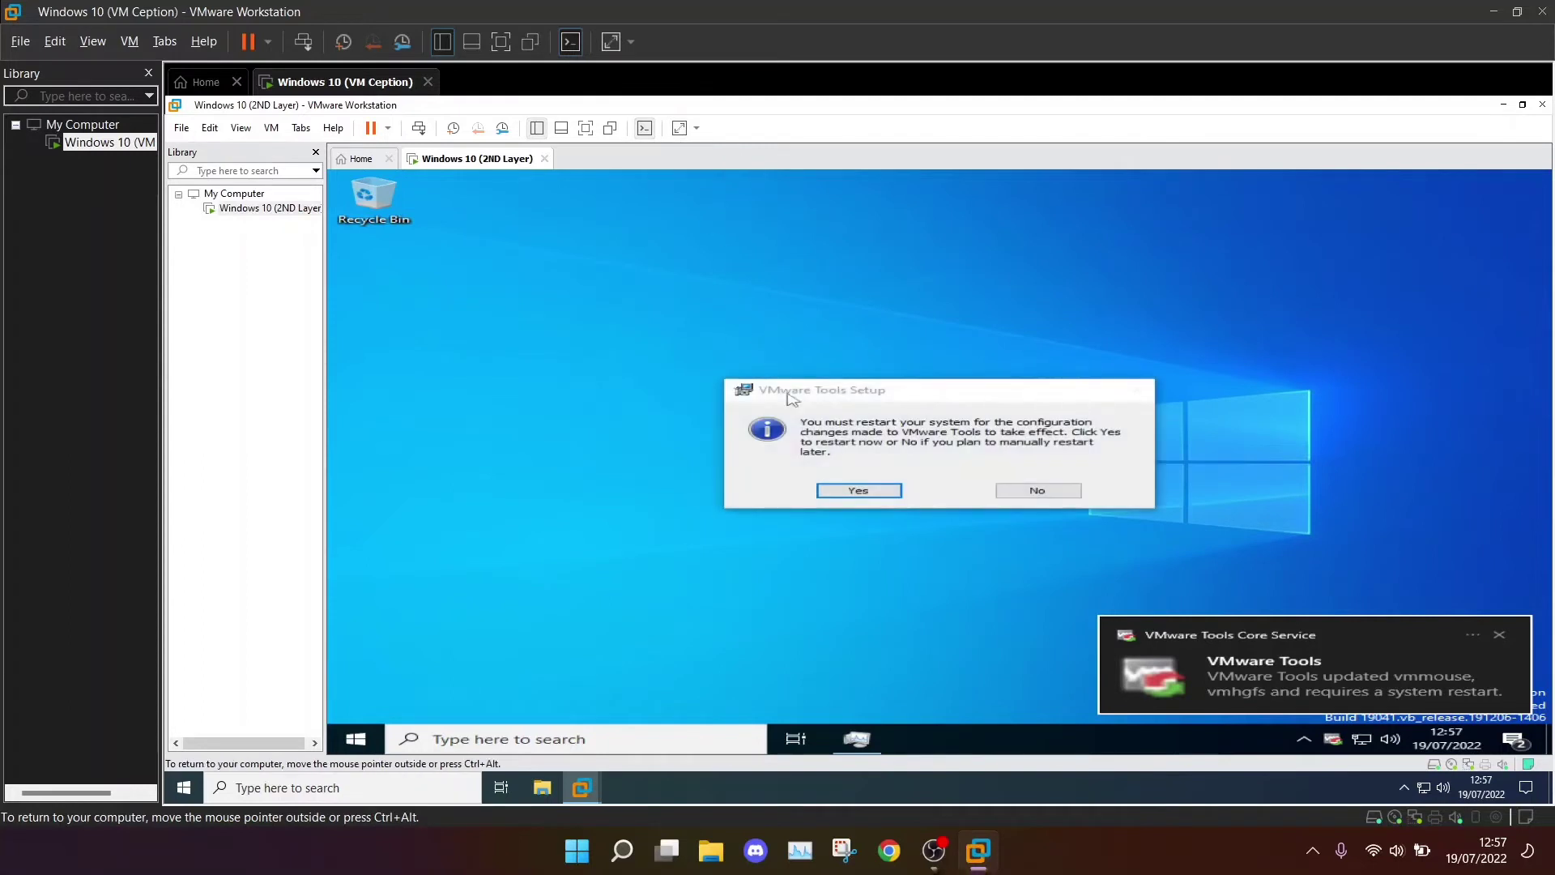
key(Return)
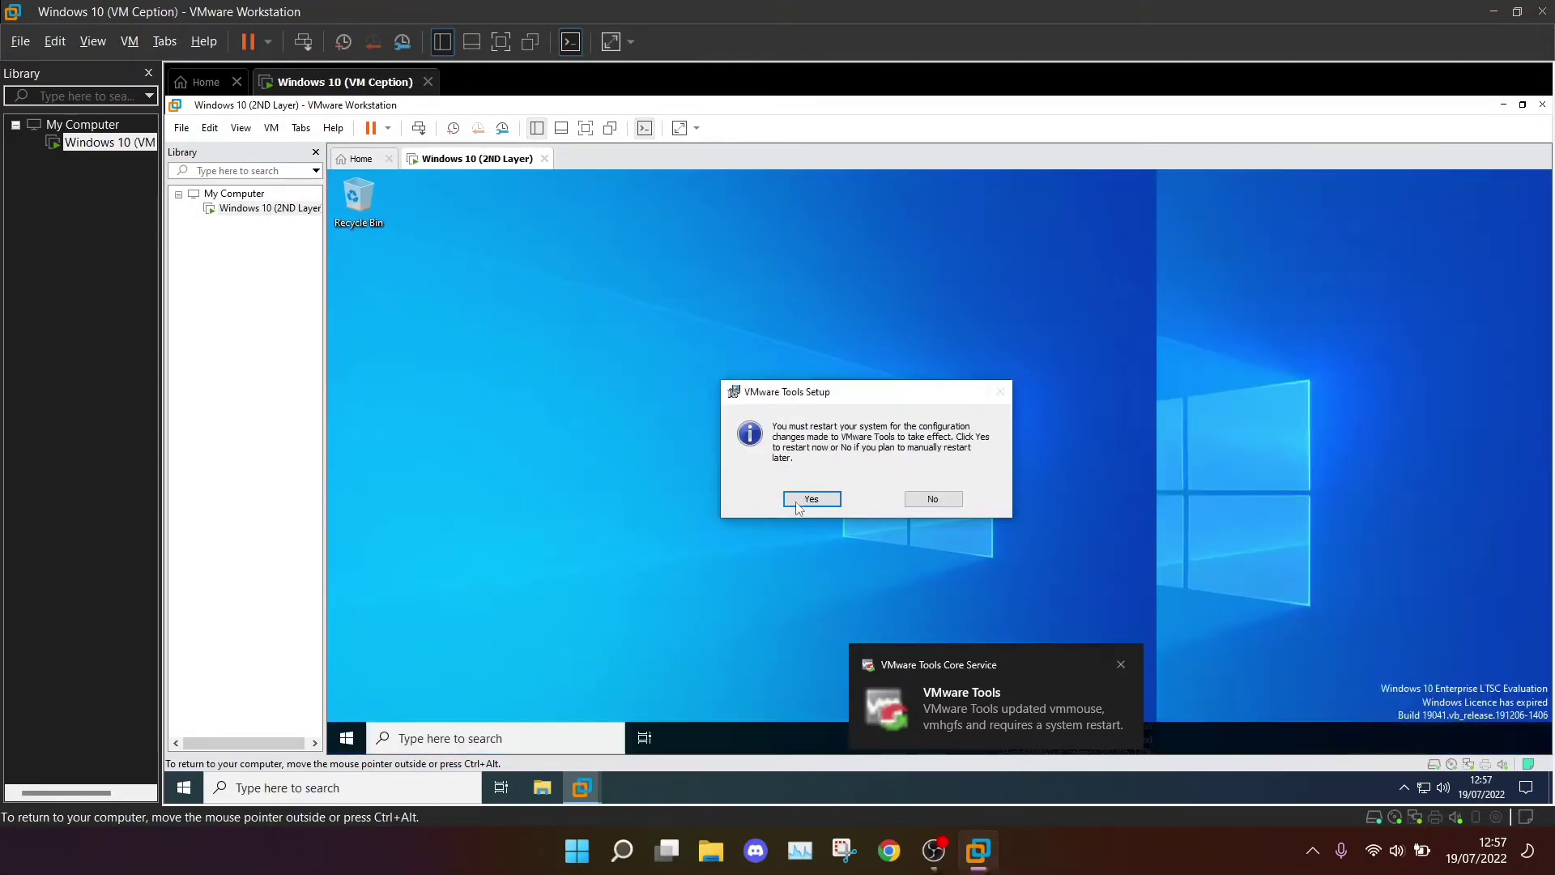
click(814, 499)
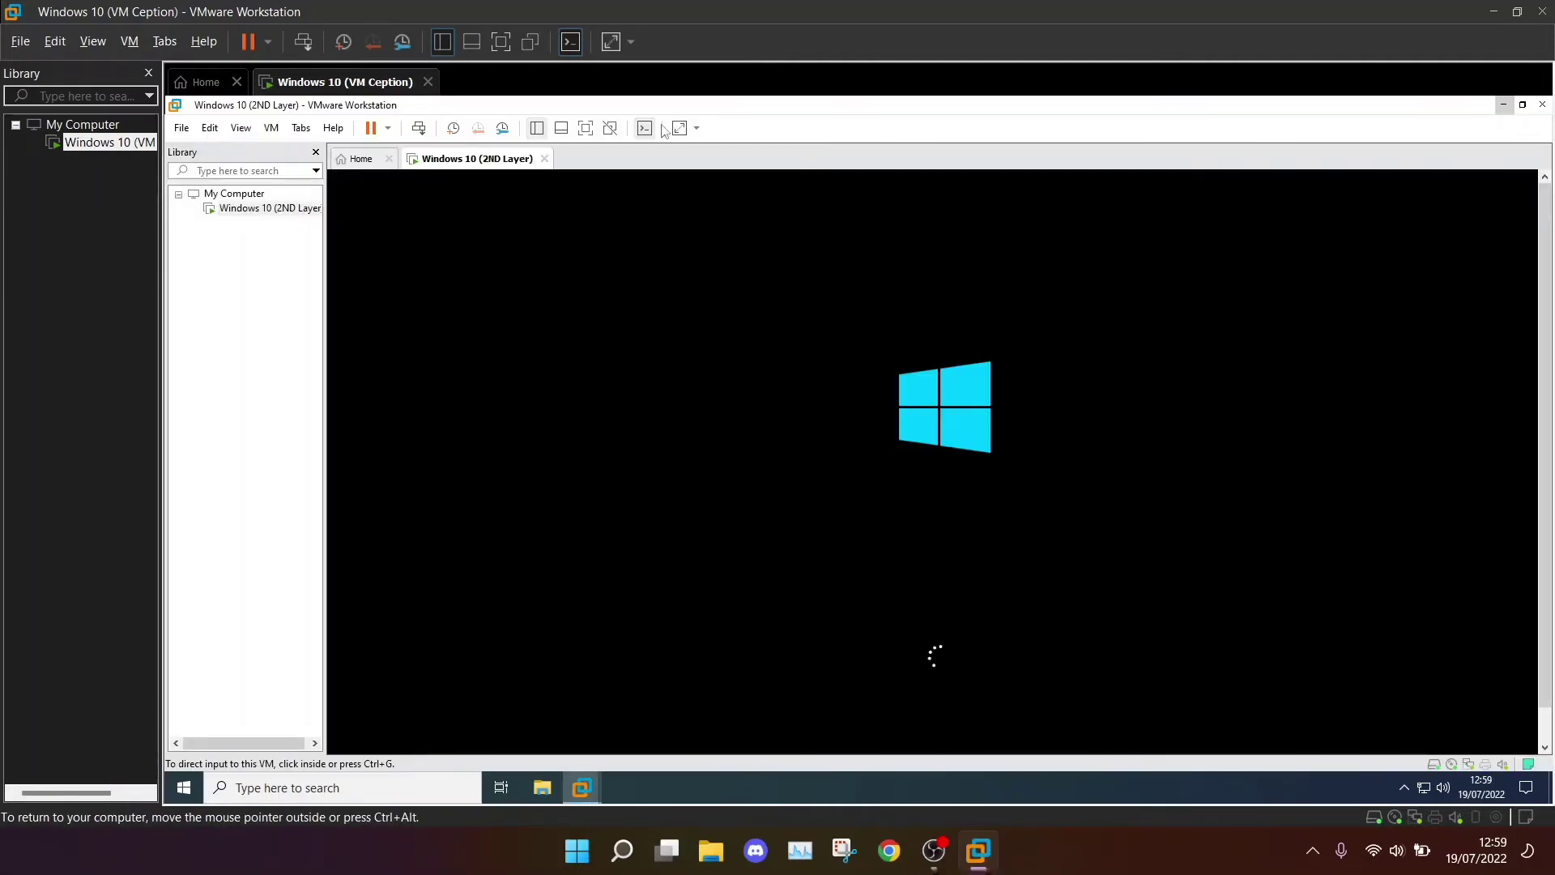
Step: Try to copy the VMware Workstation installer from the first-layer desktop and paste it onto the second-layer desktop
click(418, 277)
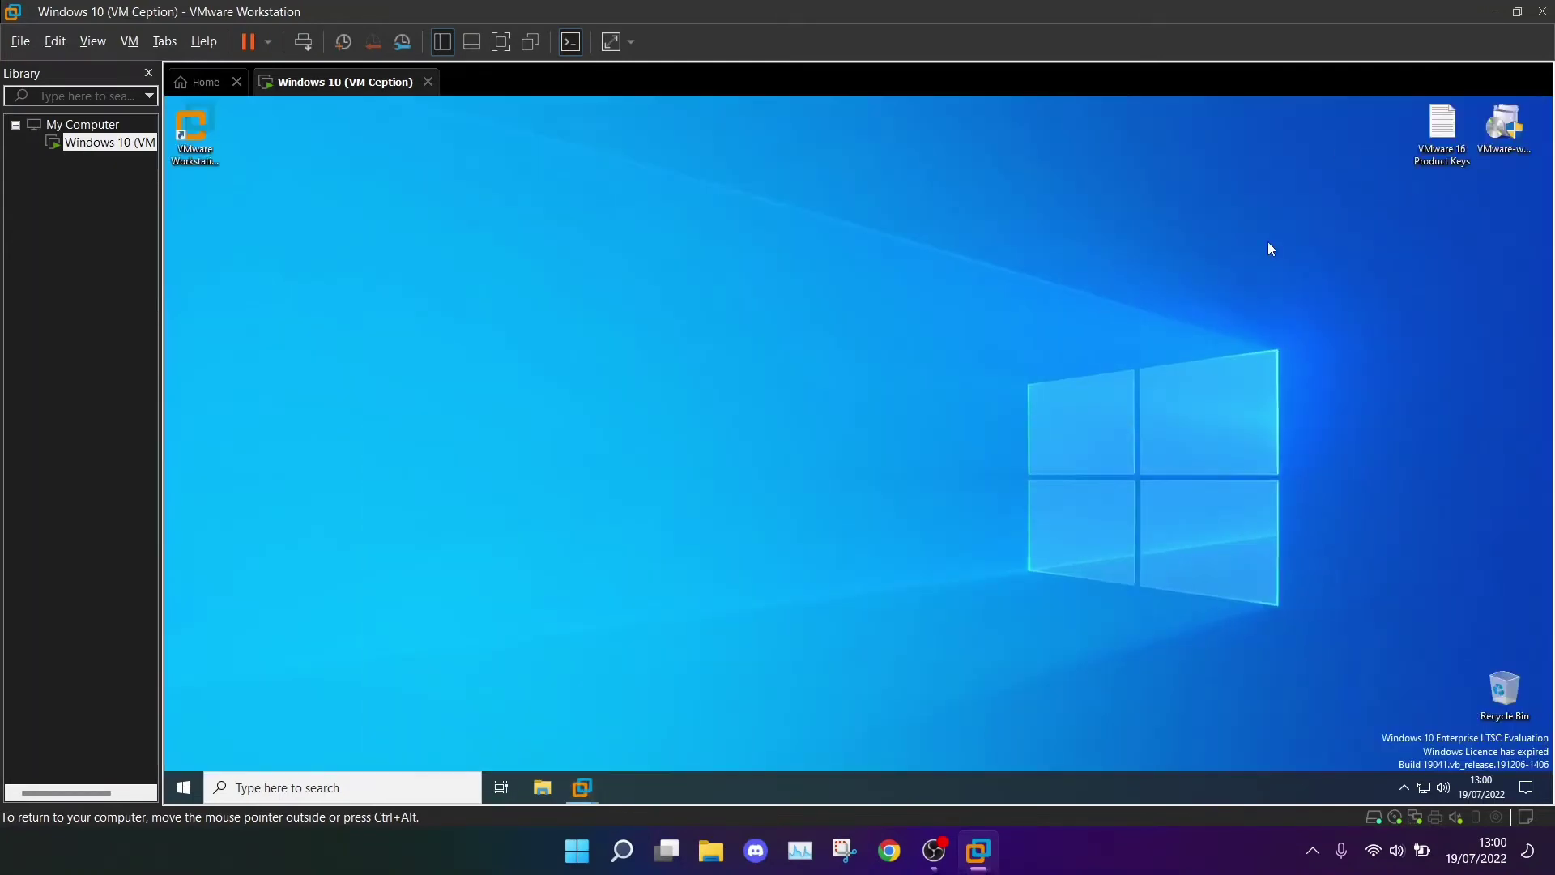
right_click(1502, 121)
key(Escape)
right_click(648, 447)
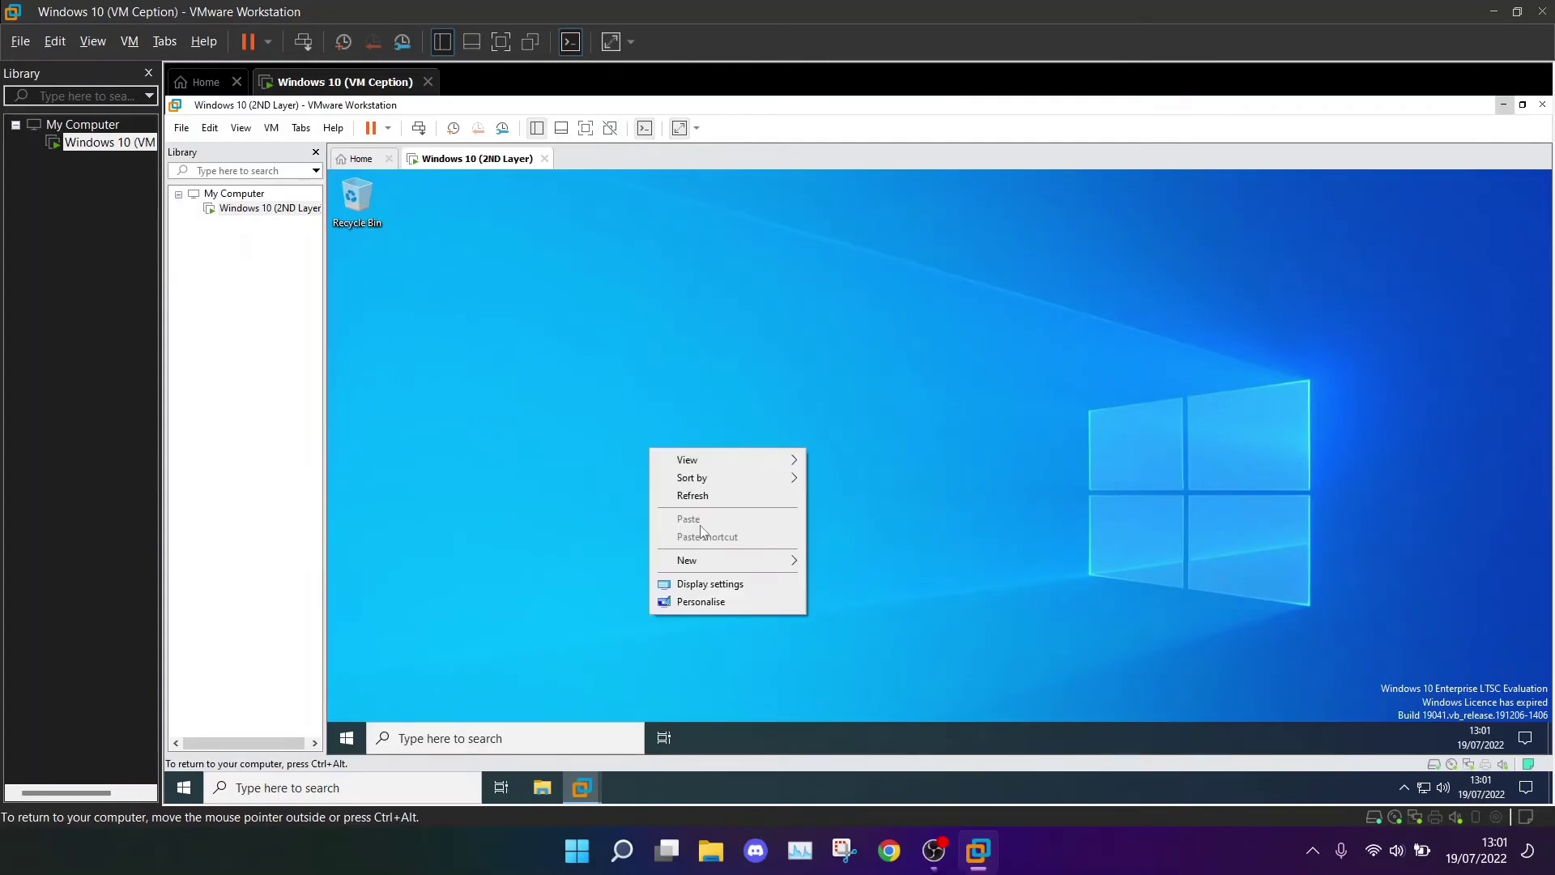
key(Escape)
click(350, 737)
click(1016, 460)
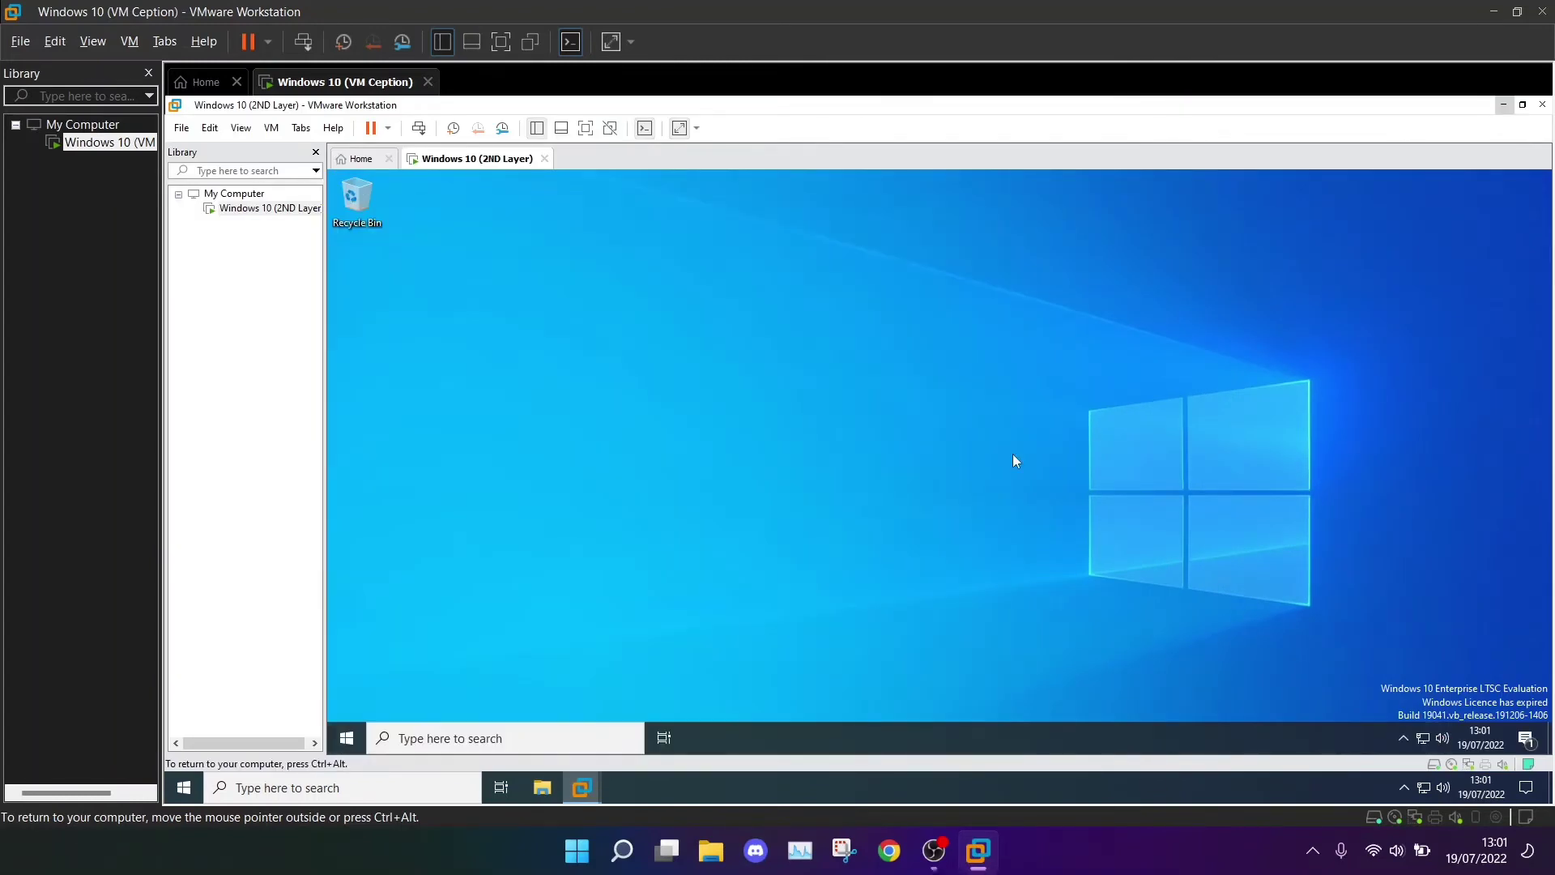
right_click(1014, 459)
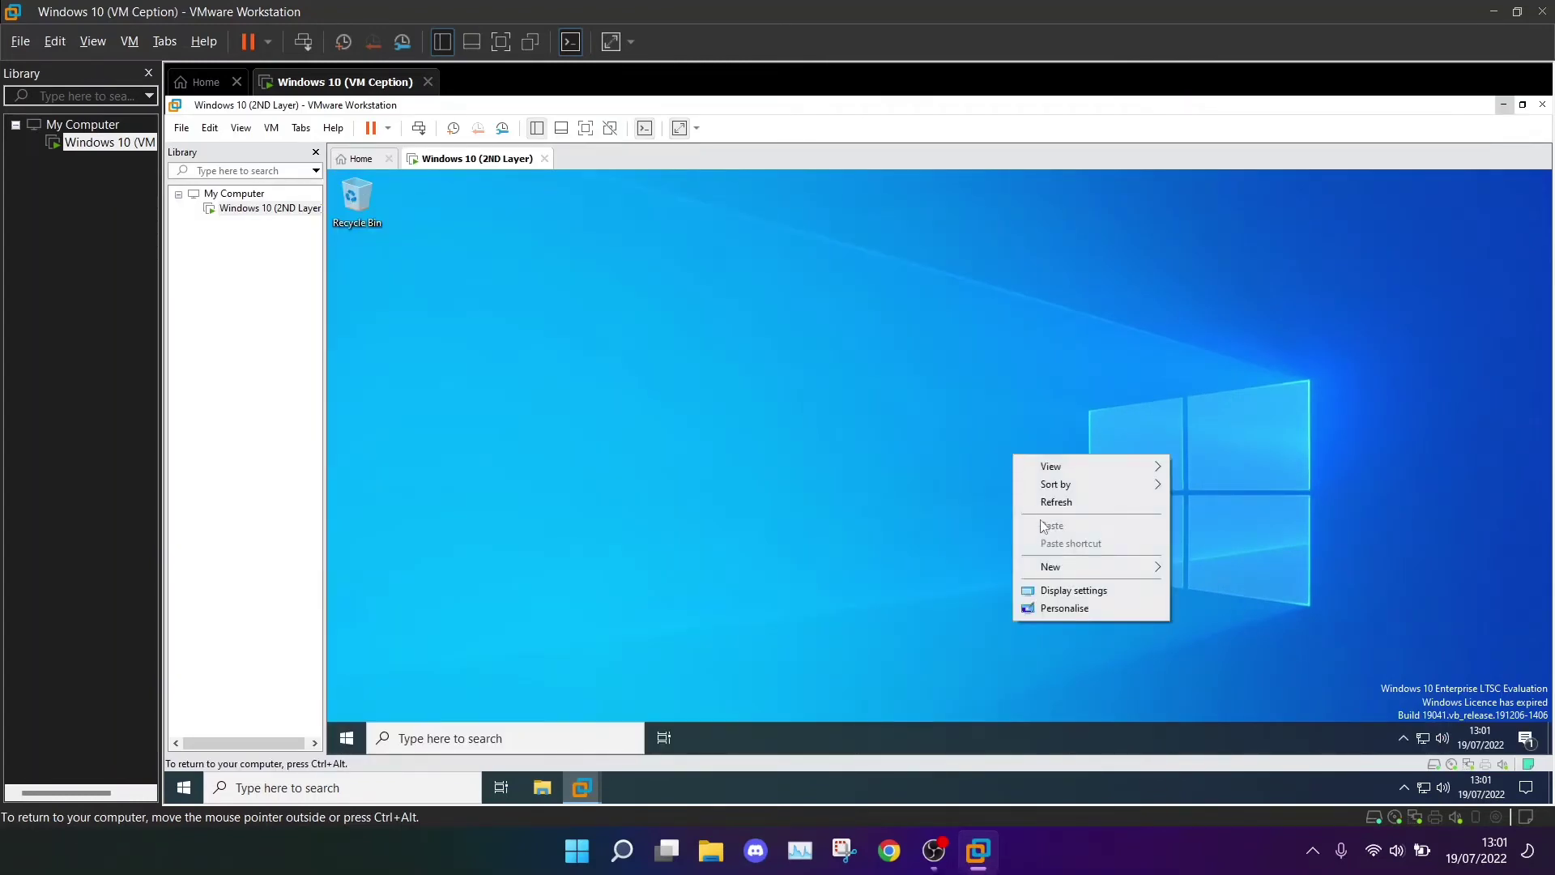
click(1349, 553)
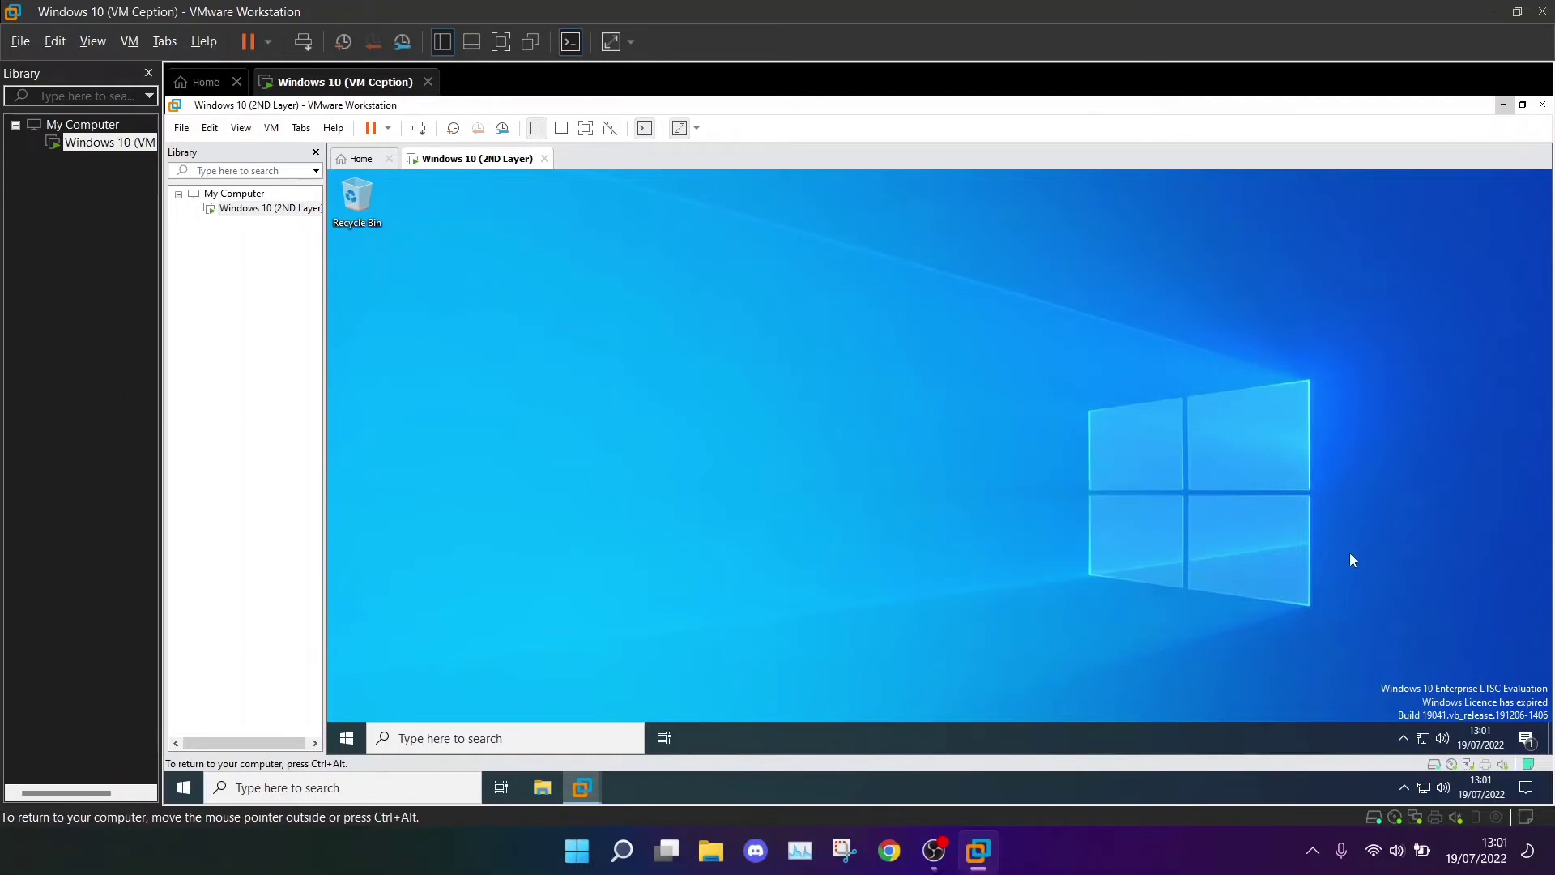
Step: Minimize Task Manager in the second-layer machine and check the desktop paste option and the hidden notification icons
click(1403, 739)
click(991, 604)
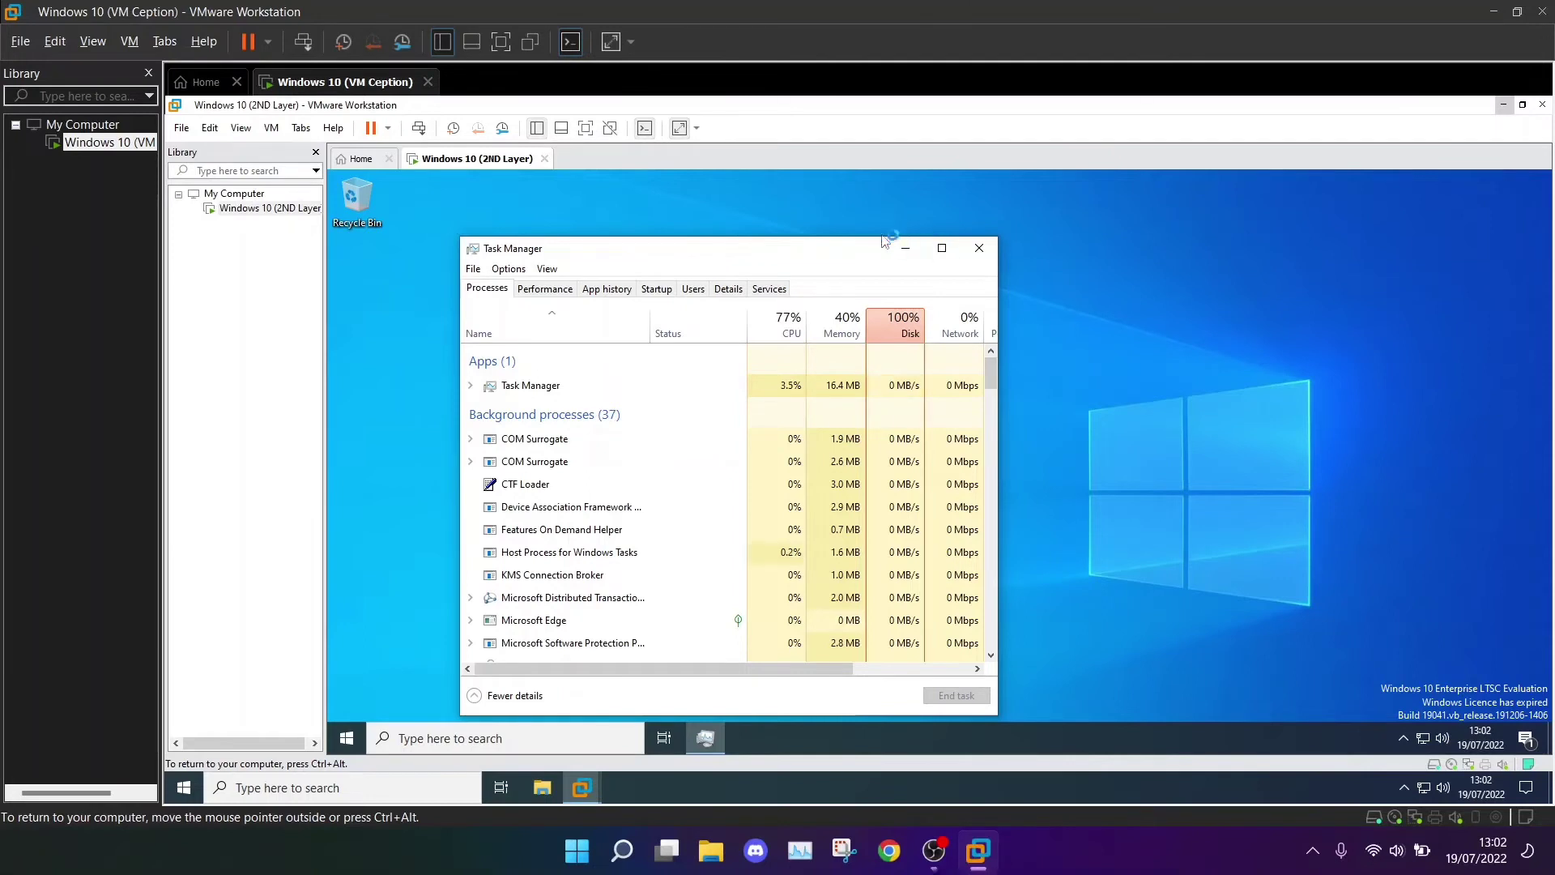
click(905, 248)
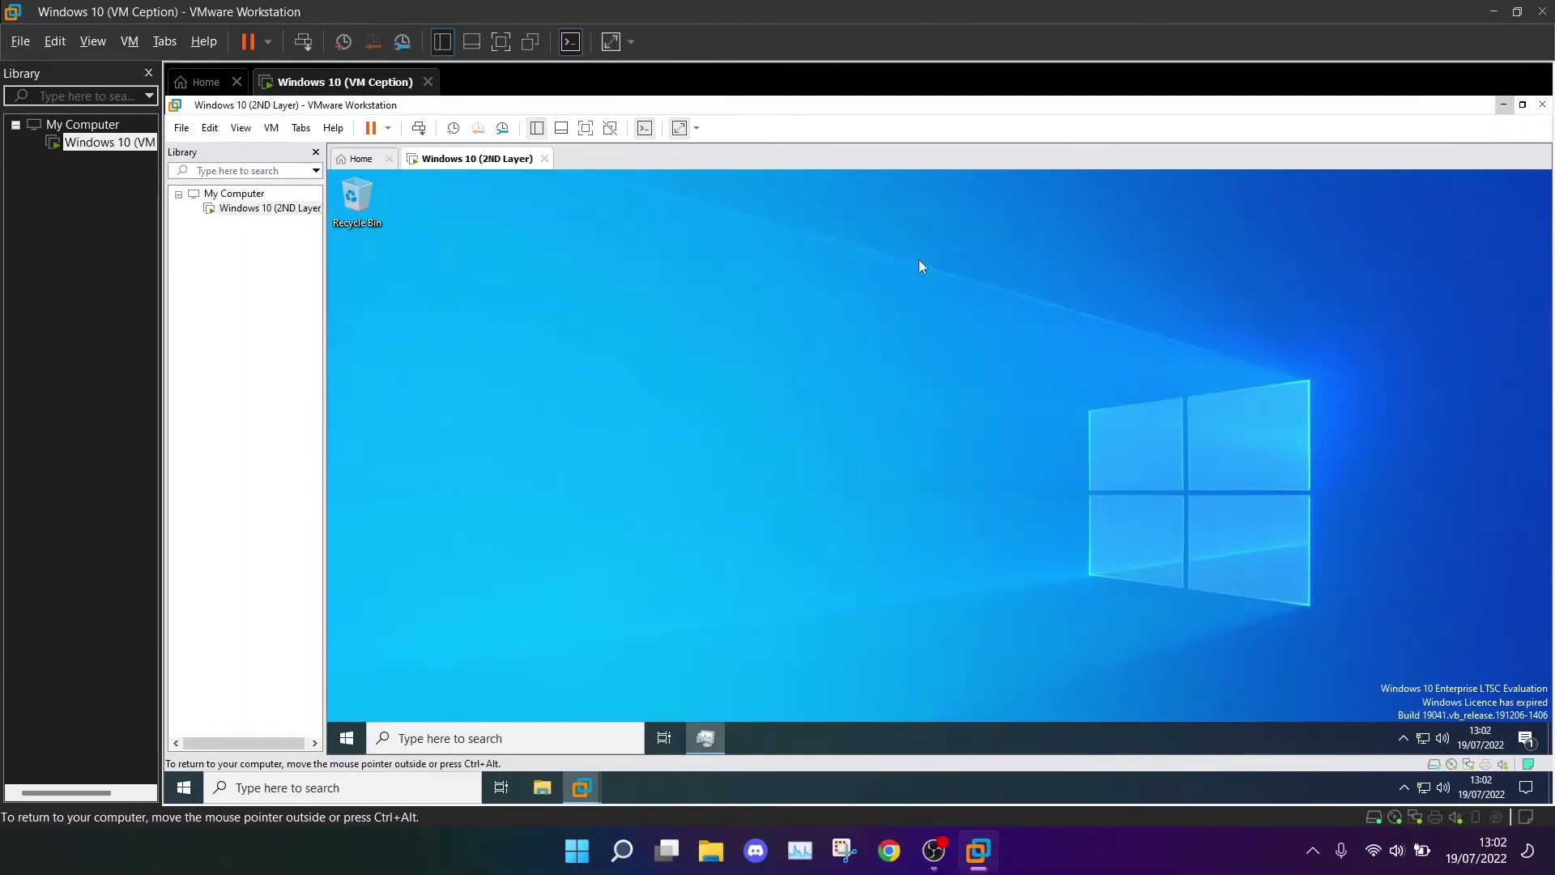
right_click(921, 261)
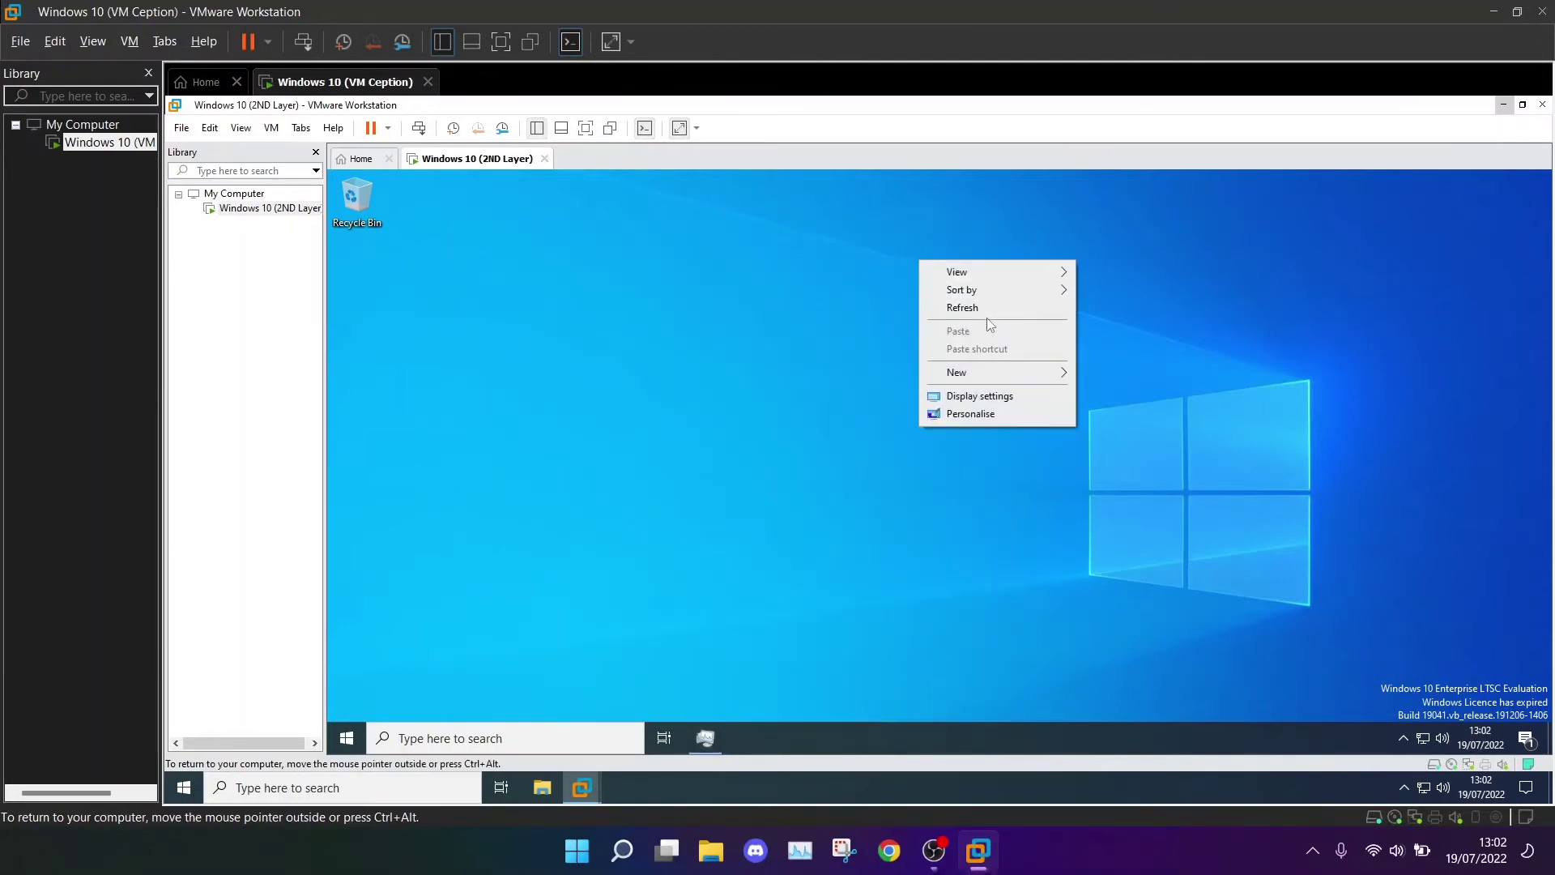
click(1406, 734)
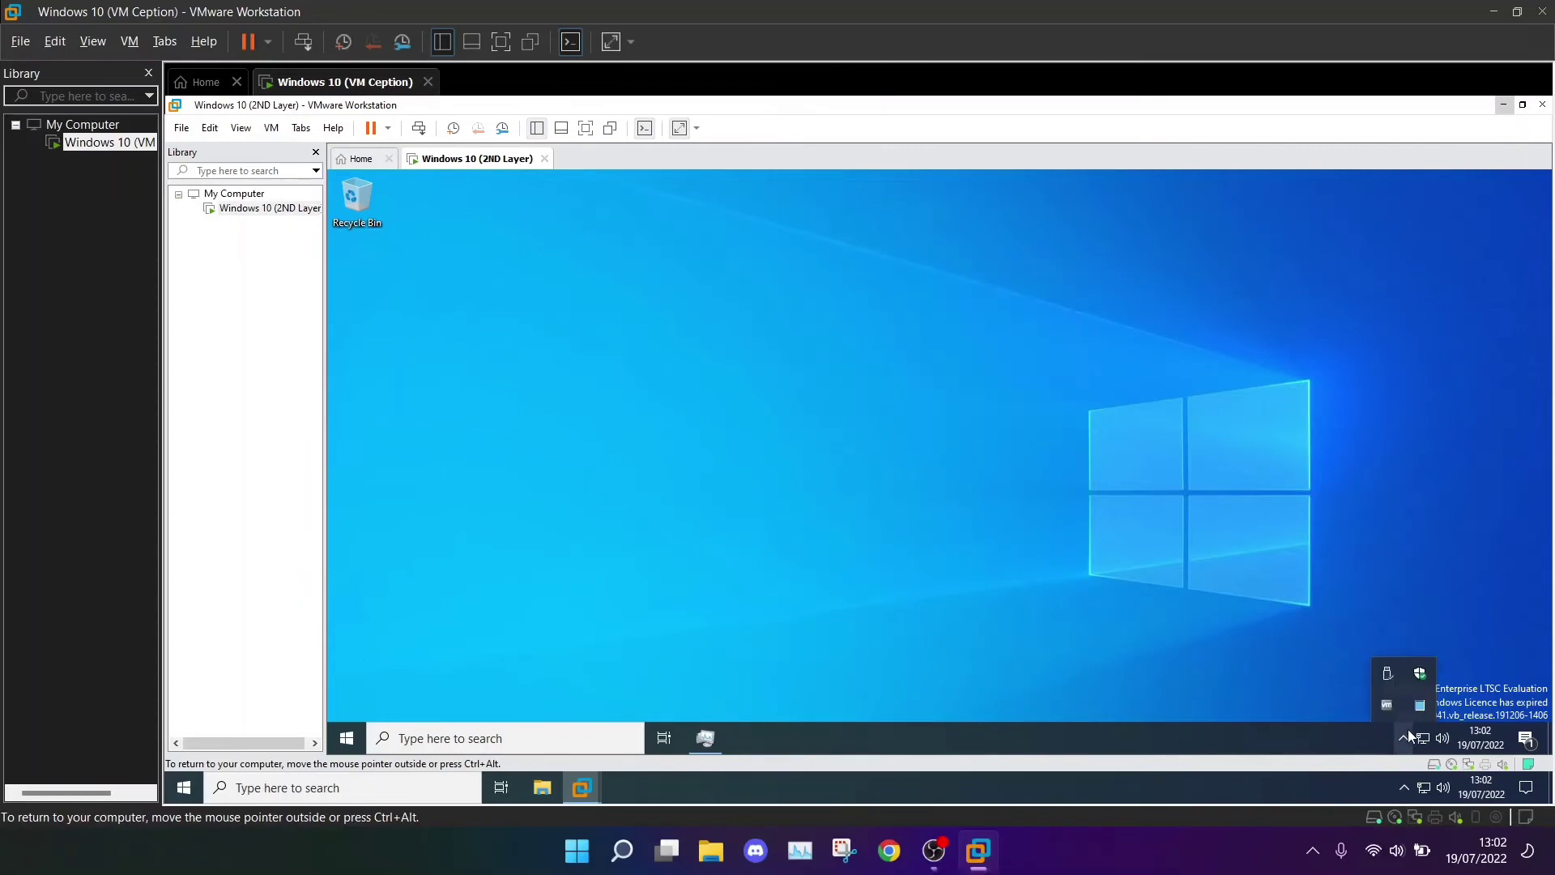
Step: Minimize the nested VMware Workstation and view the properties of the VMware installer and the VMware 16 Product Keys file together
click(1504, 106)
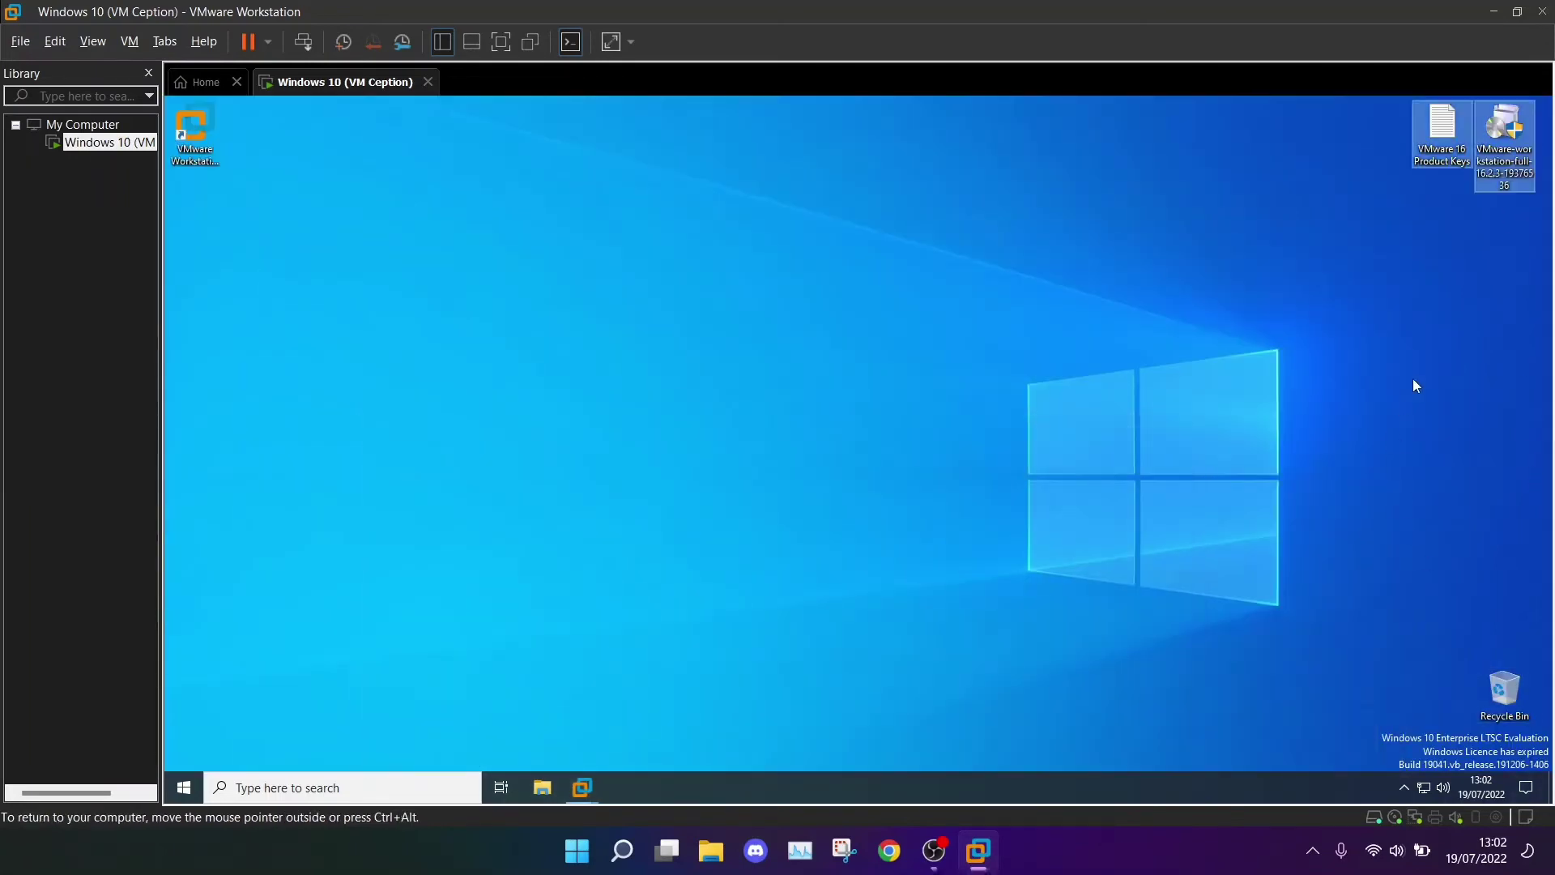
right_click(1476, 143)
key(Down)
key(Down)
key(Down)
key(Down)
key(Down)
key(Down)
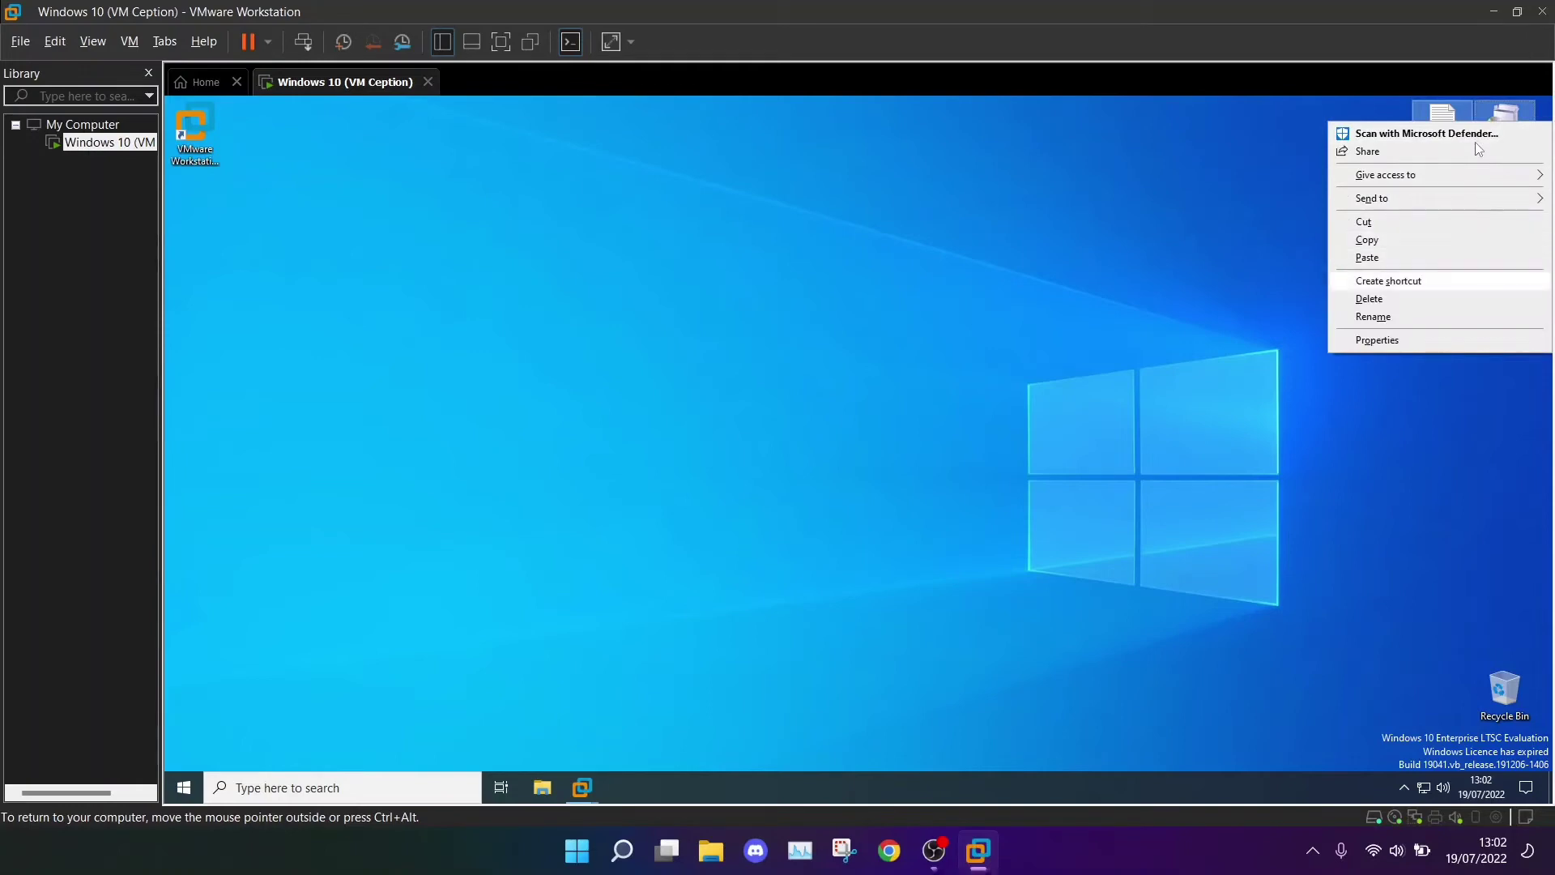
key(Down)
key(Down)
key(Down)
key(Return)
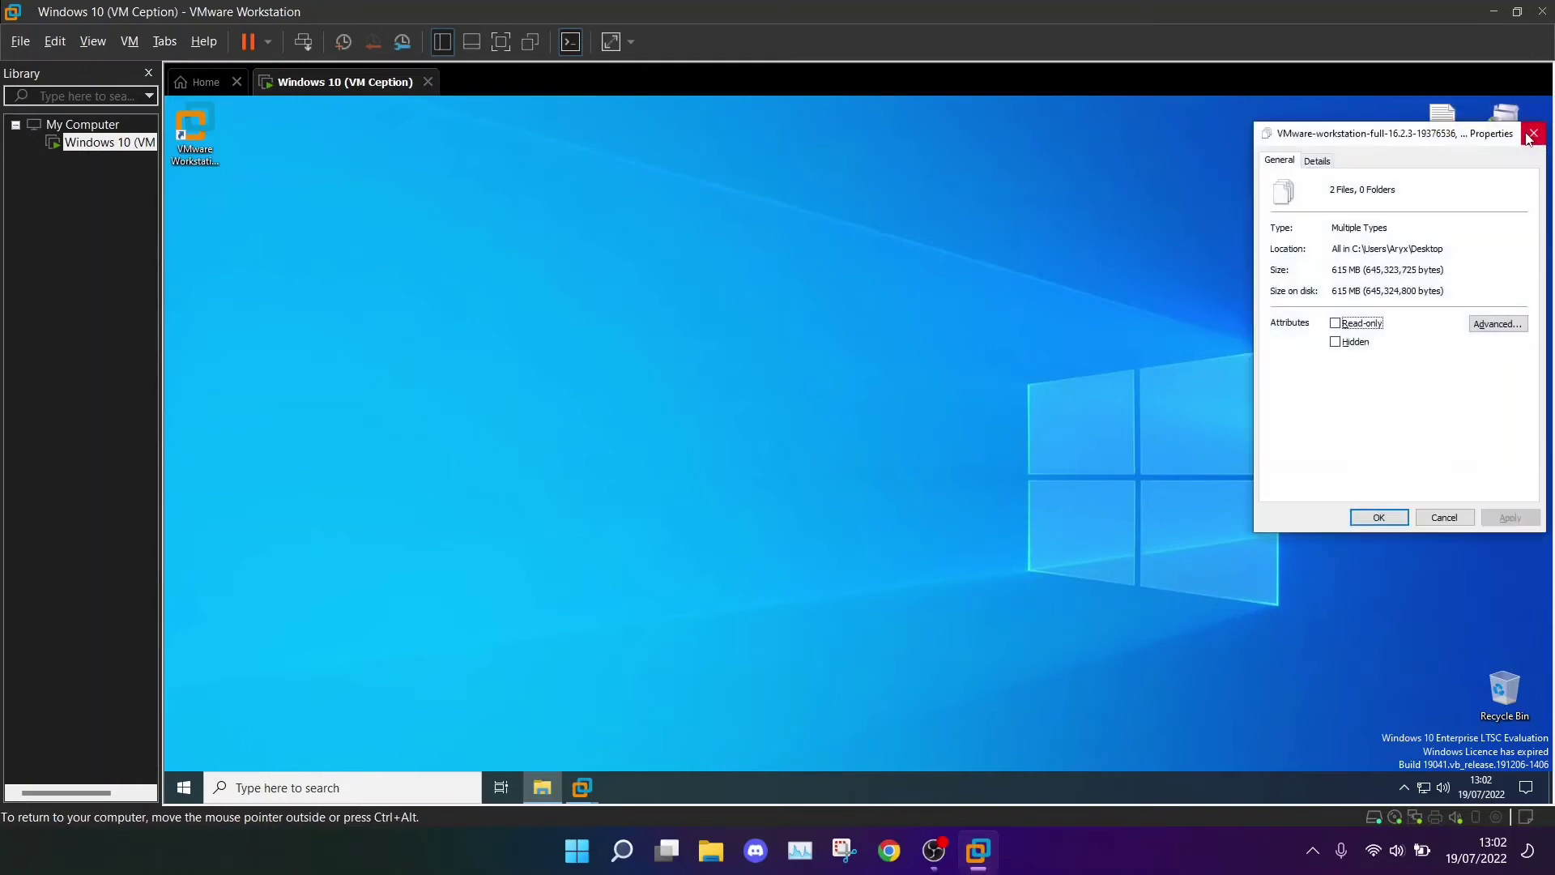
click(1532, 133)
Step: Copy the VMware installer and the VMware 16 Product Keys file from the first-layer desktop to the second-layer desktop
right_click(1476, 129)
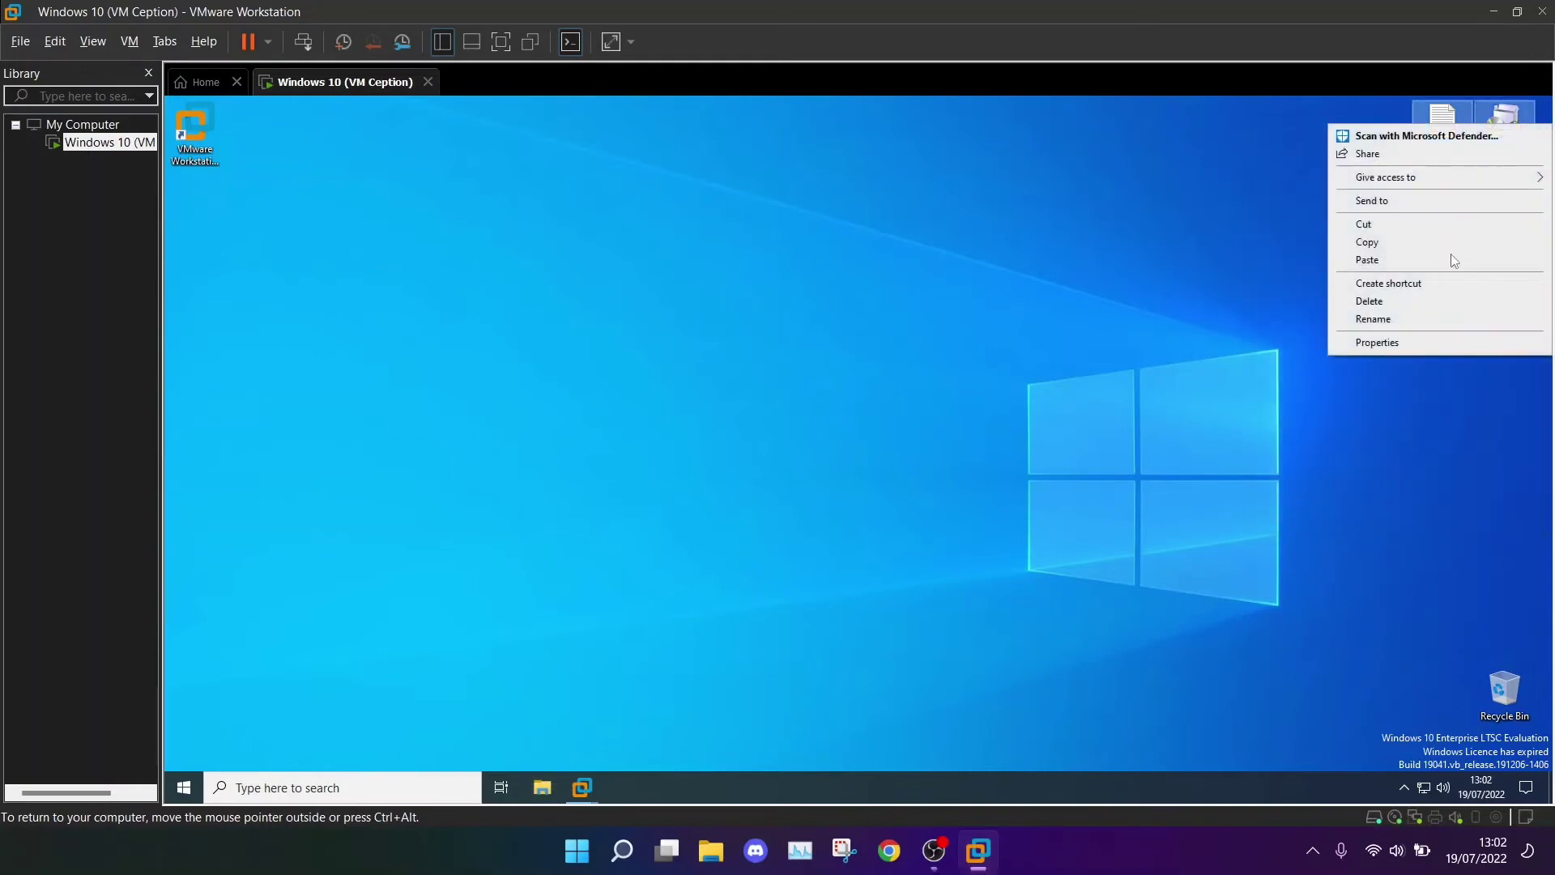
click(1273, 279)
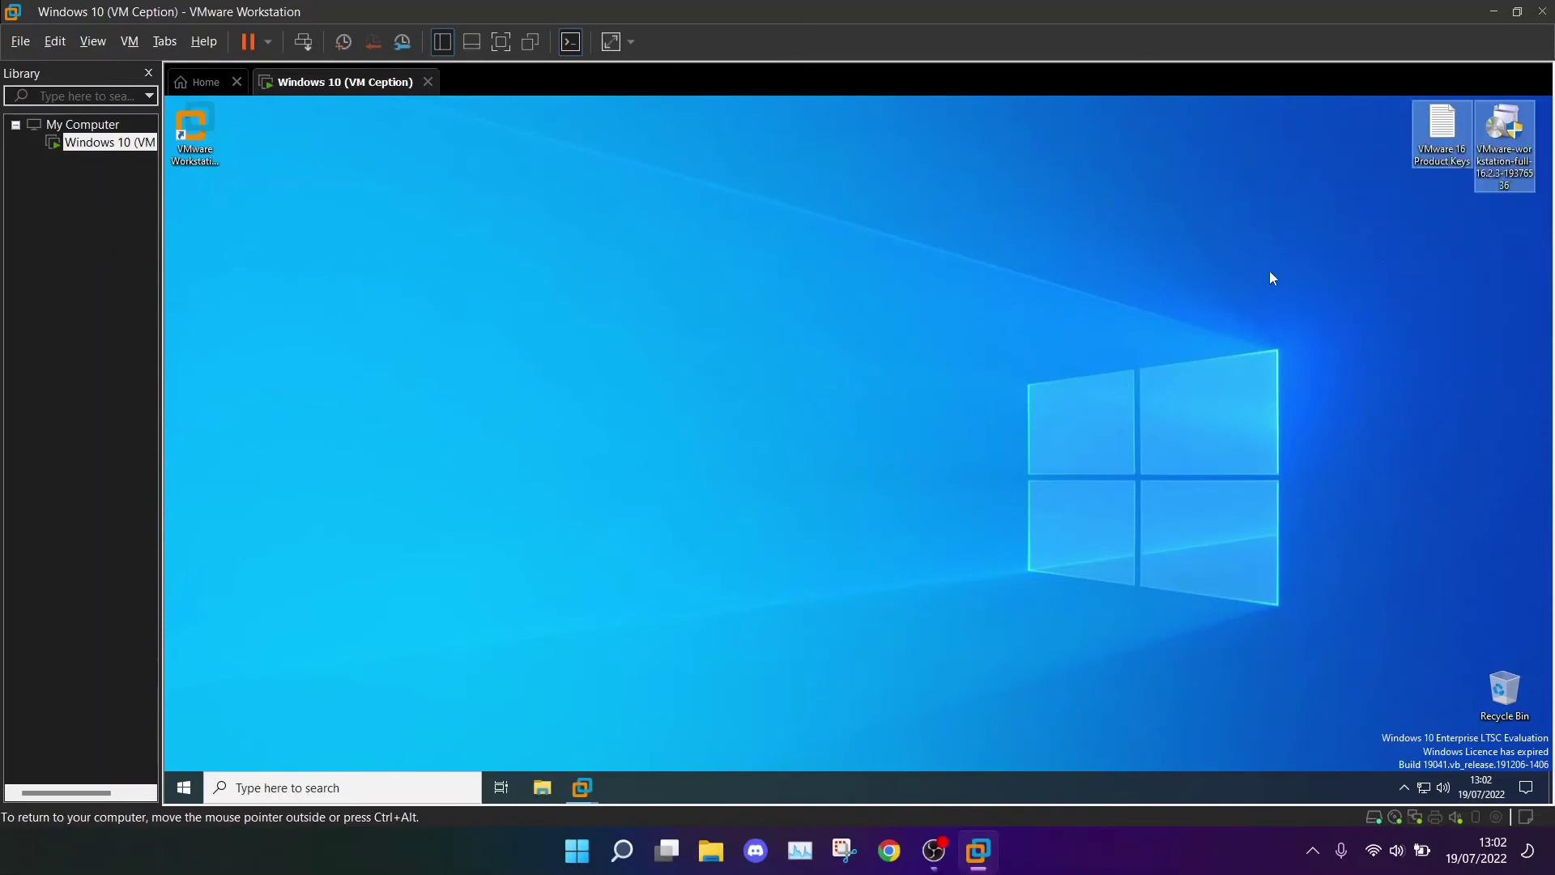
click(580, 791)
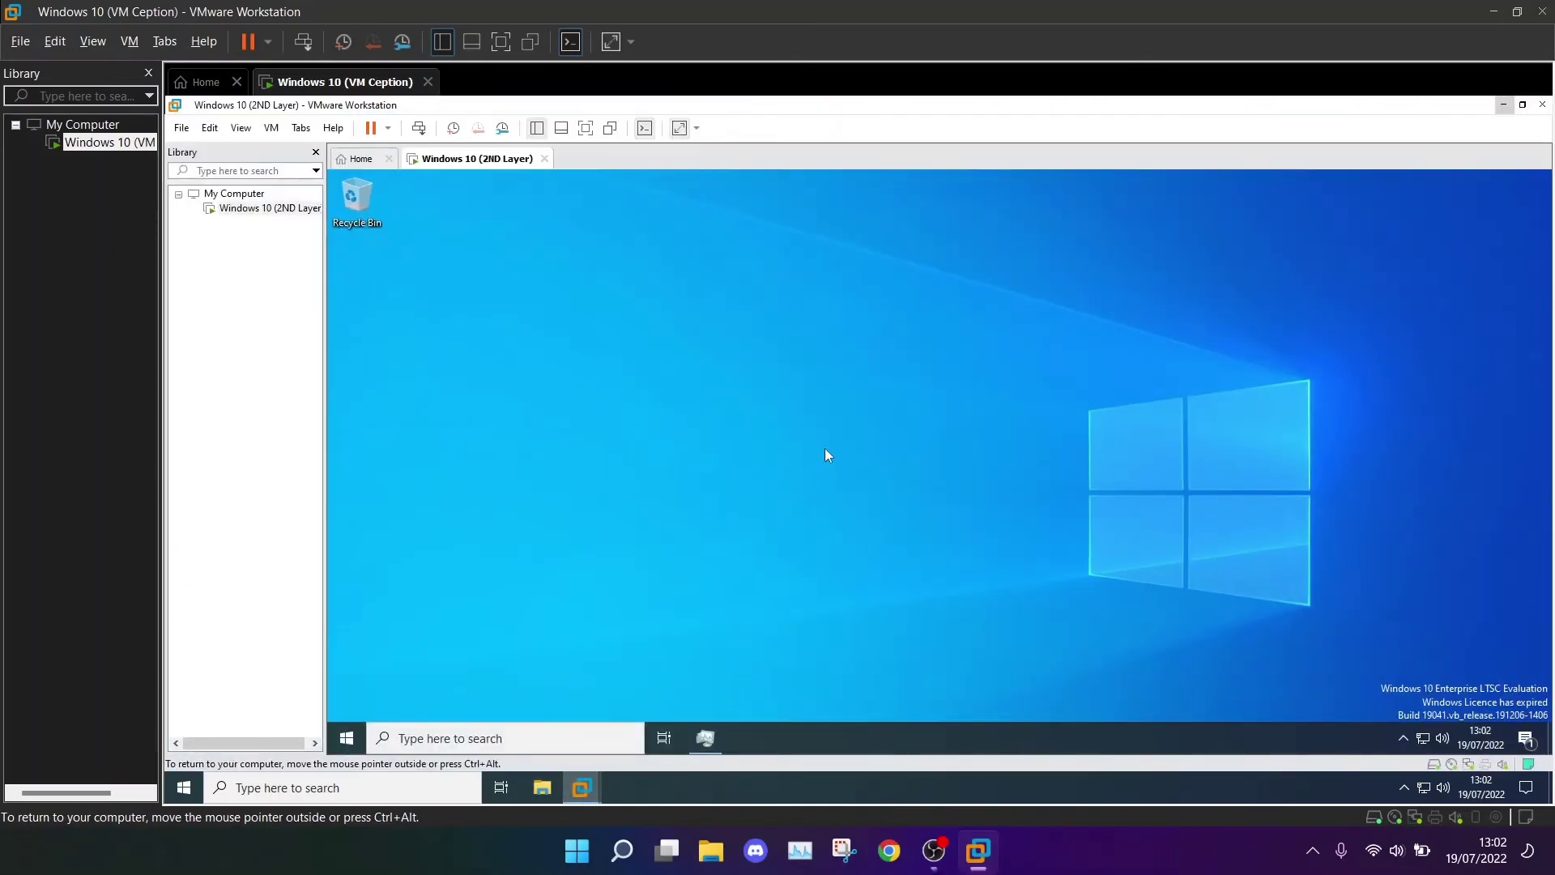
right_click(824, 448)
click(856, 520)
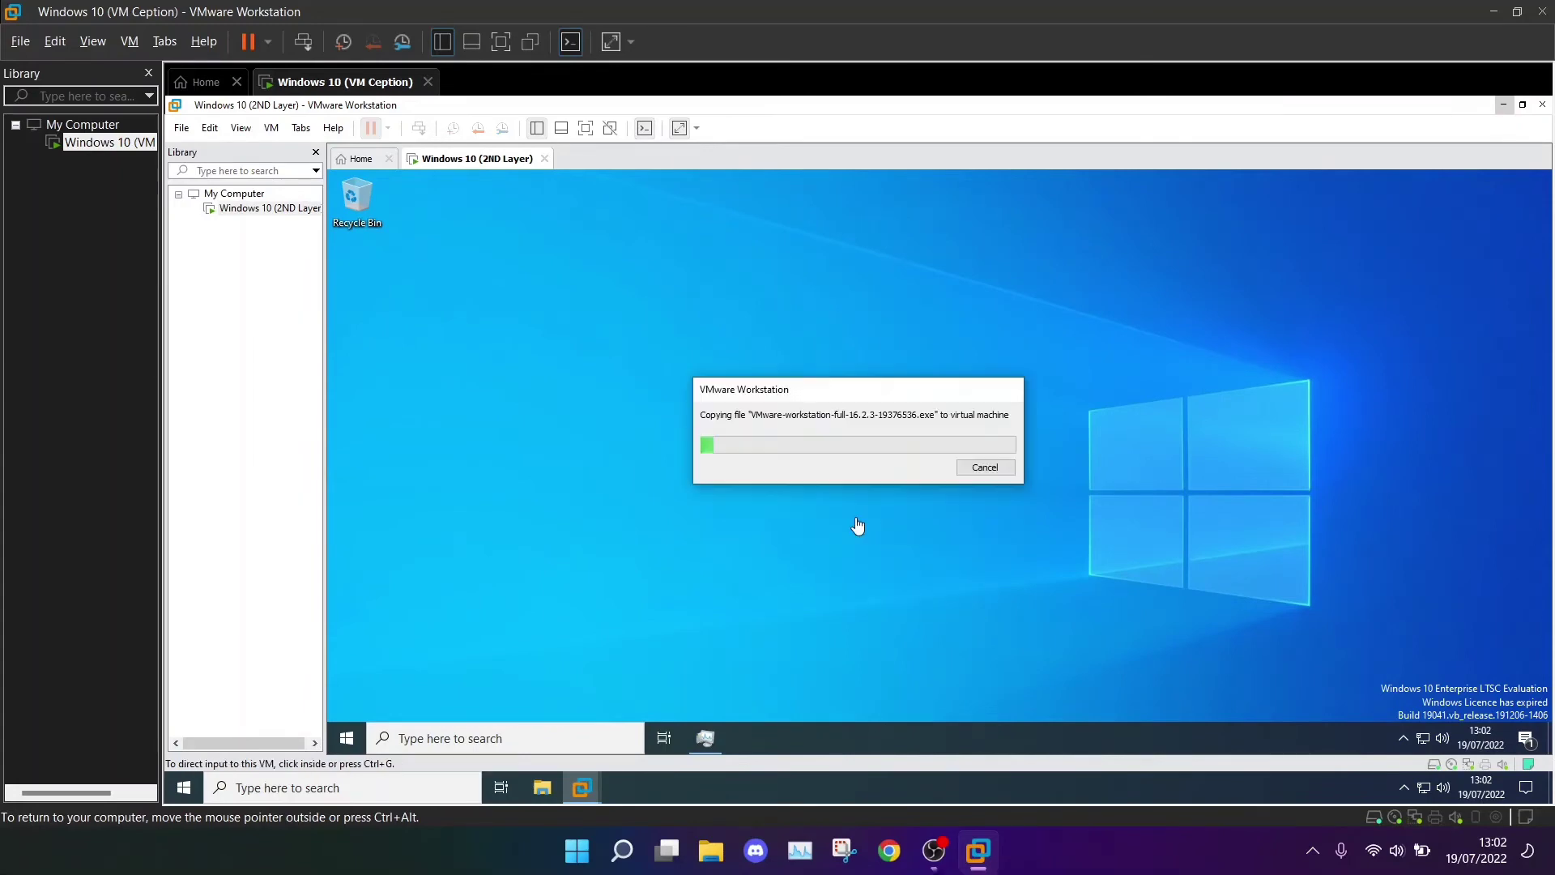
click(480, 751)
text(The 2ND Layer is so laggu)
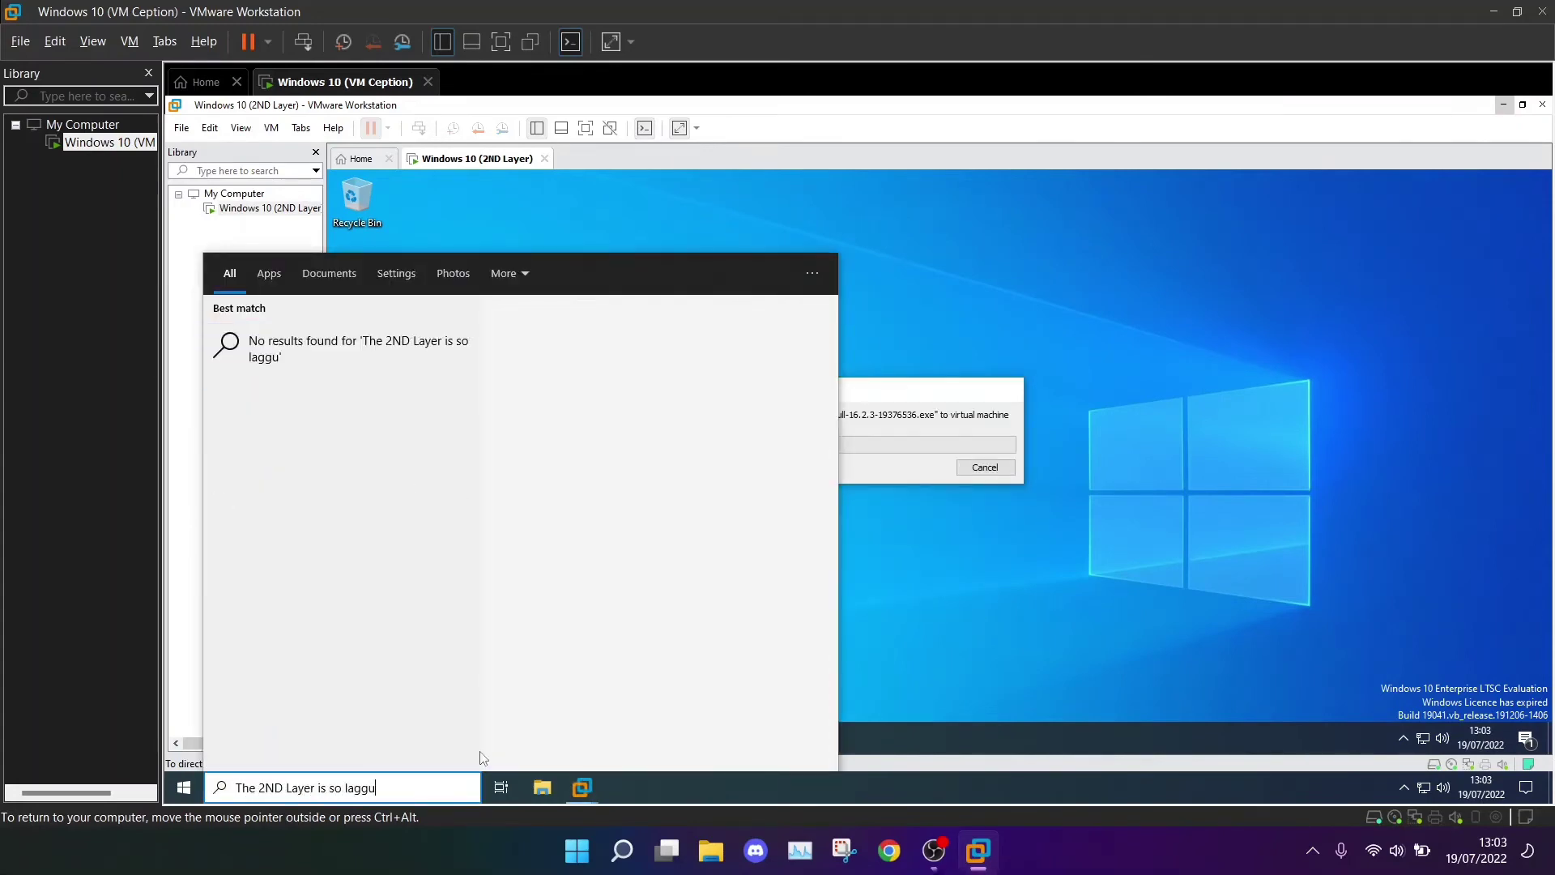
key(Escape)
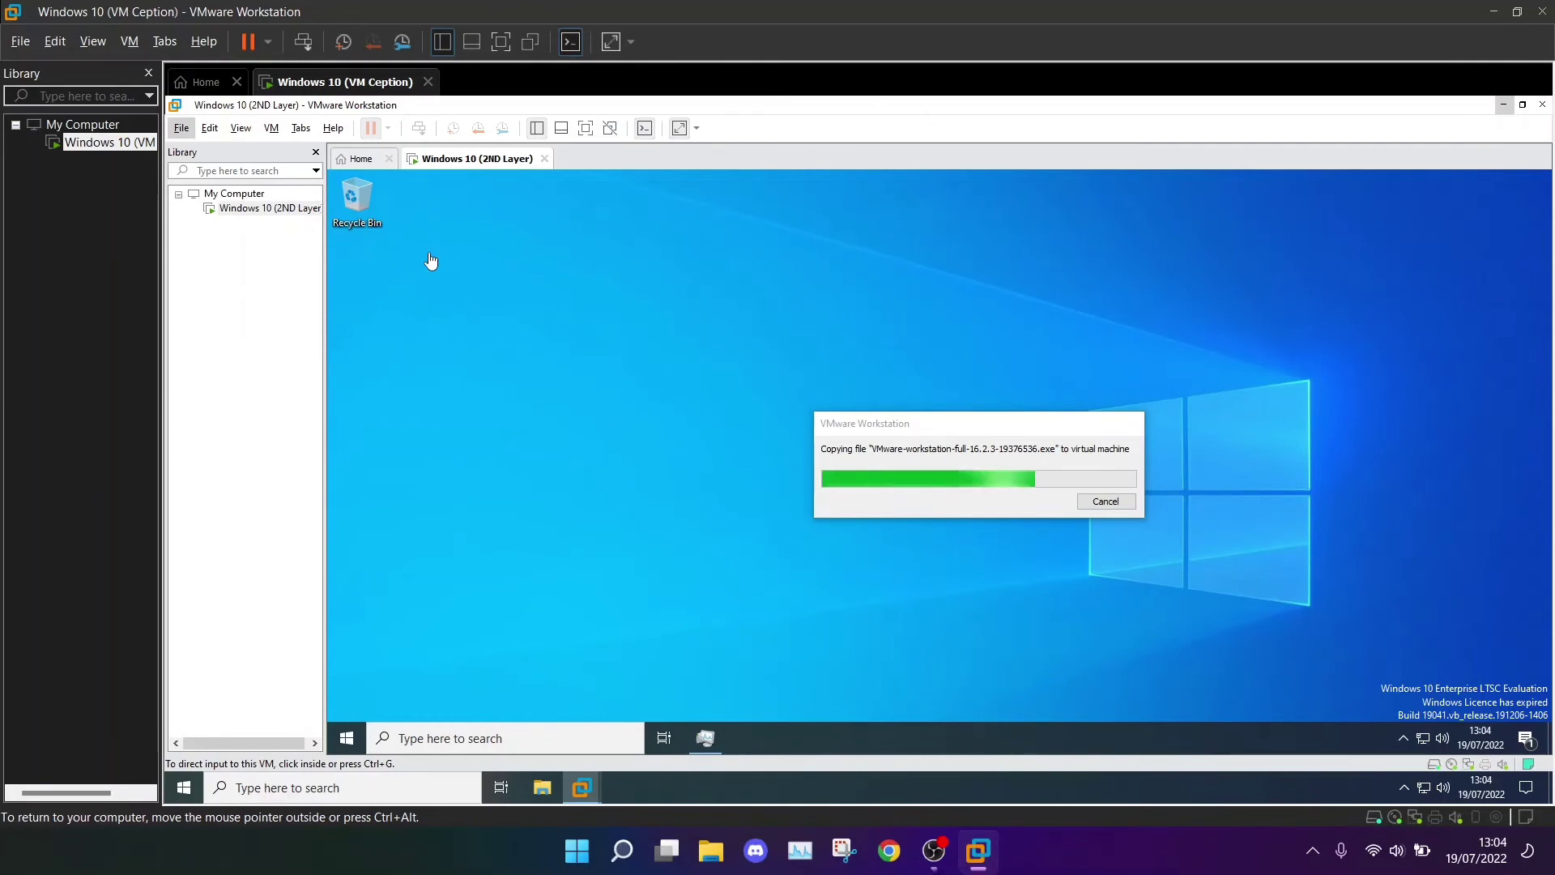
drag(590, 231, 646, 344)
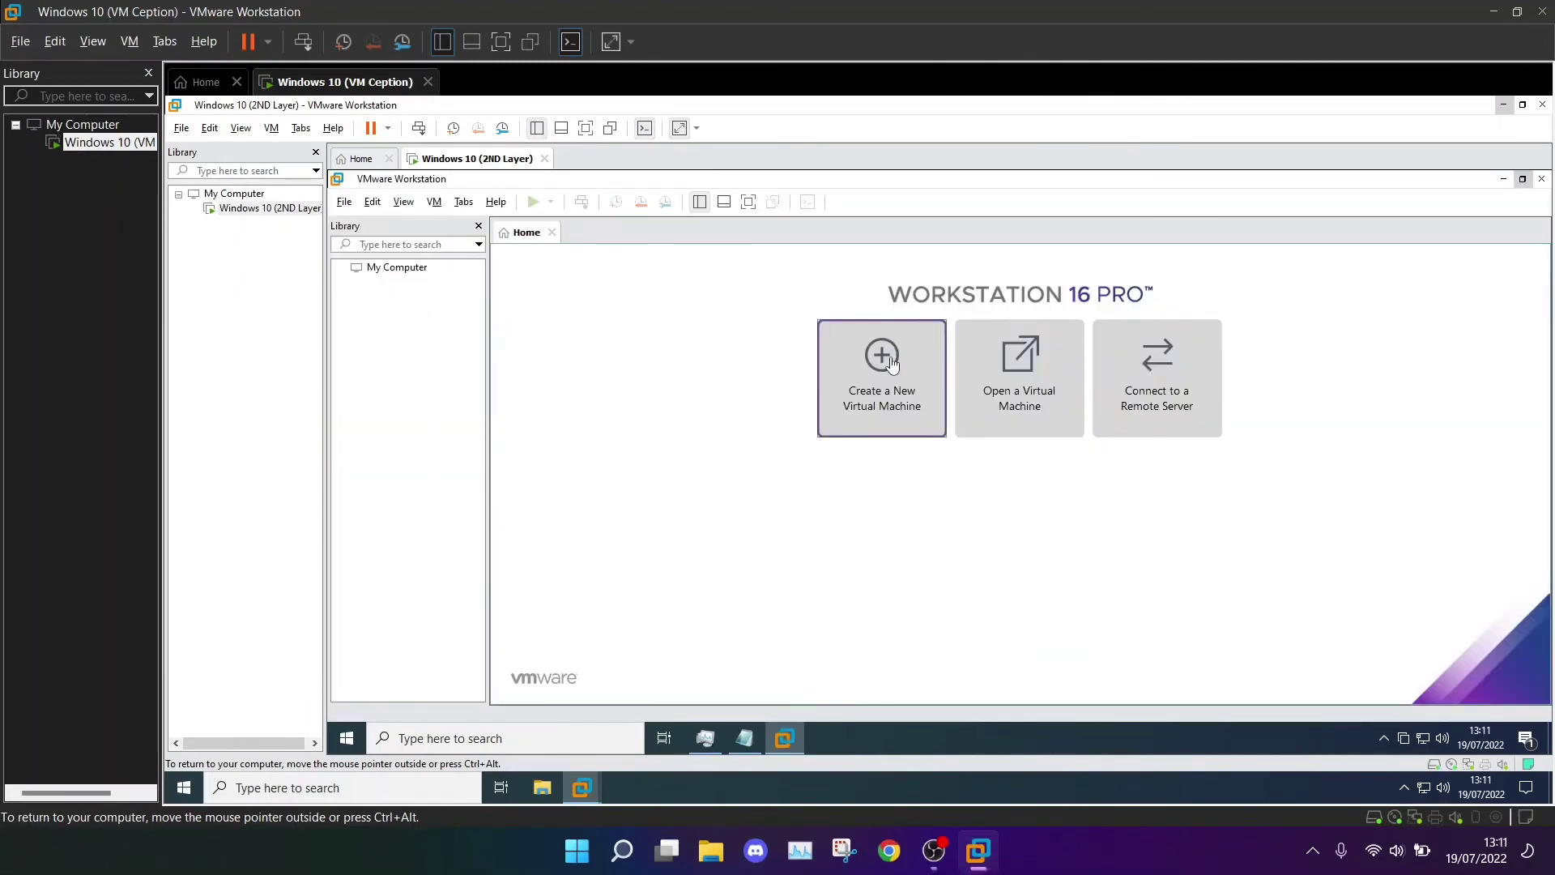
Step: Start a new virtual machine in the second-layer VMware Workstation with the typical configuration, leaving the operating system for later installation
click(892, 363)
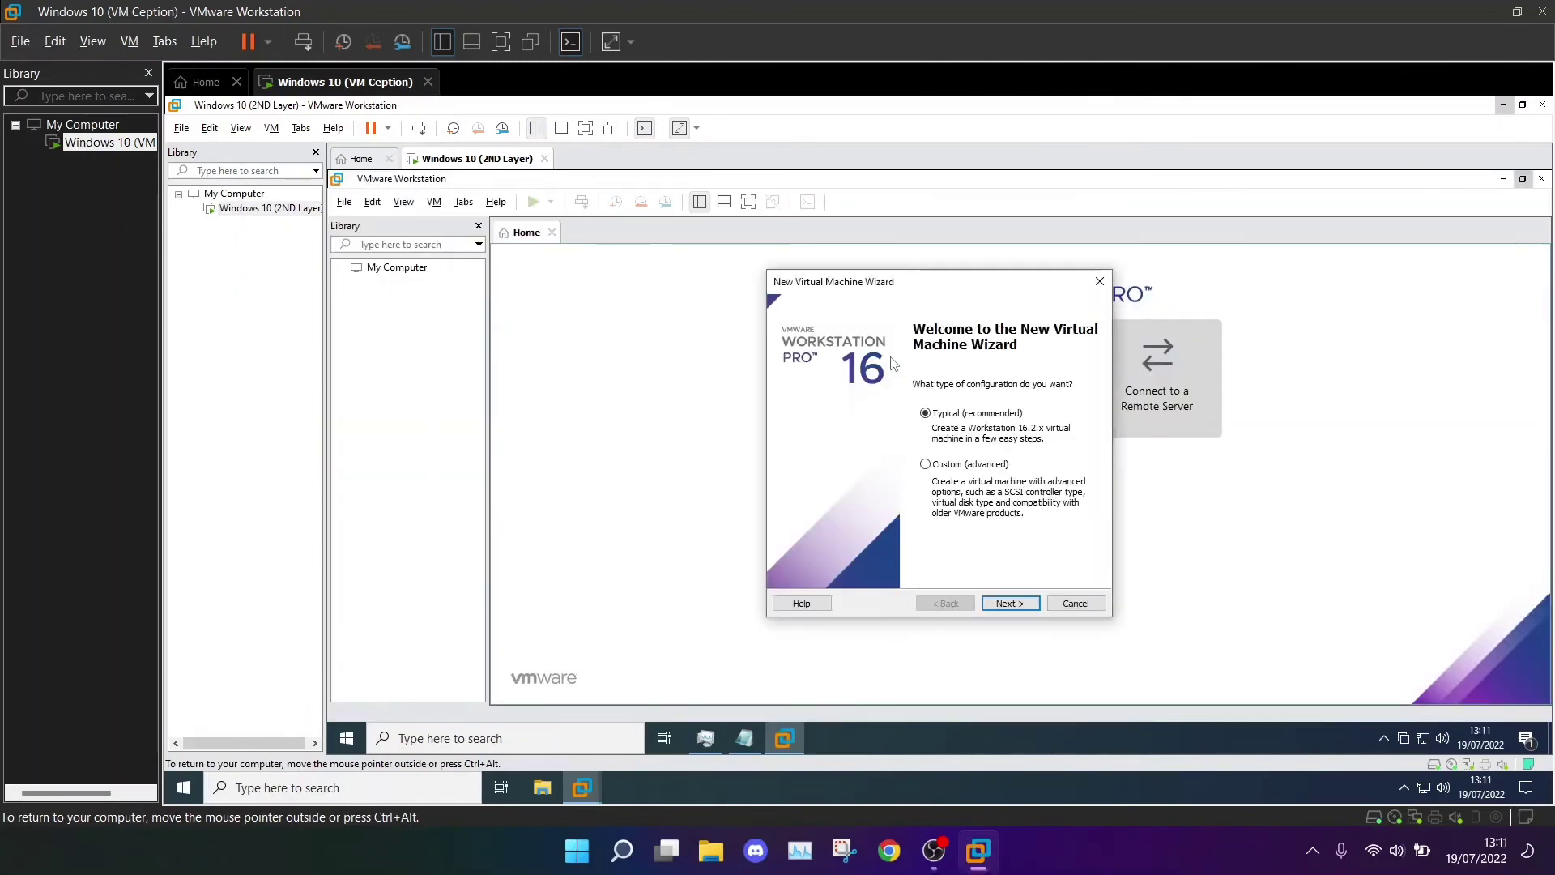
click(1011, 603)
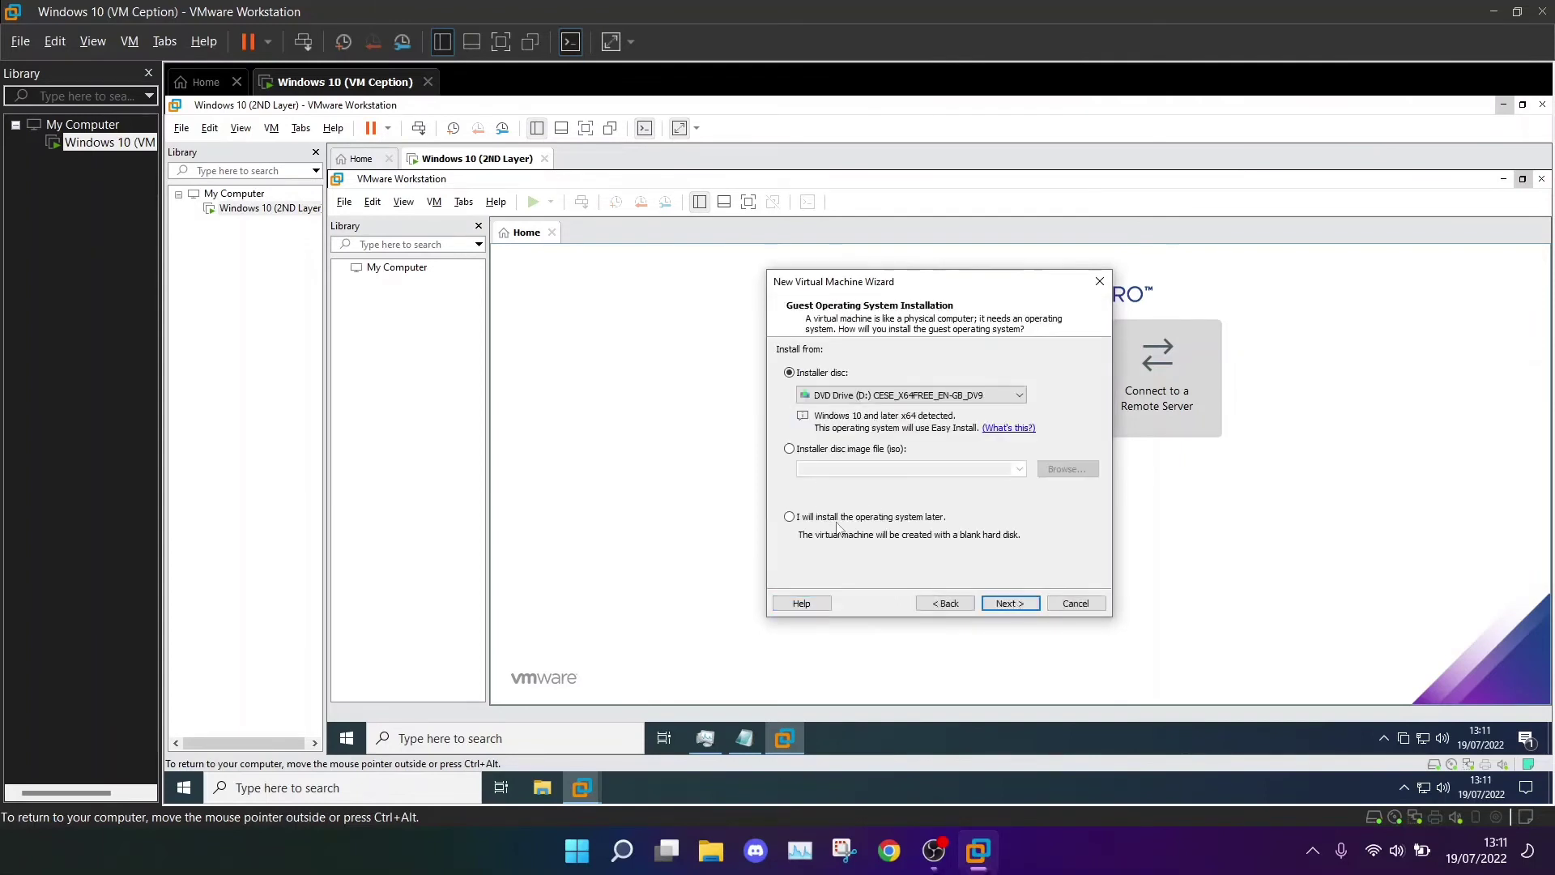
click(838, 518)
click(1001, 606)
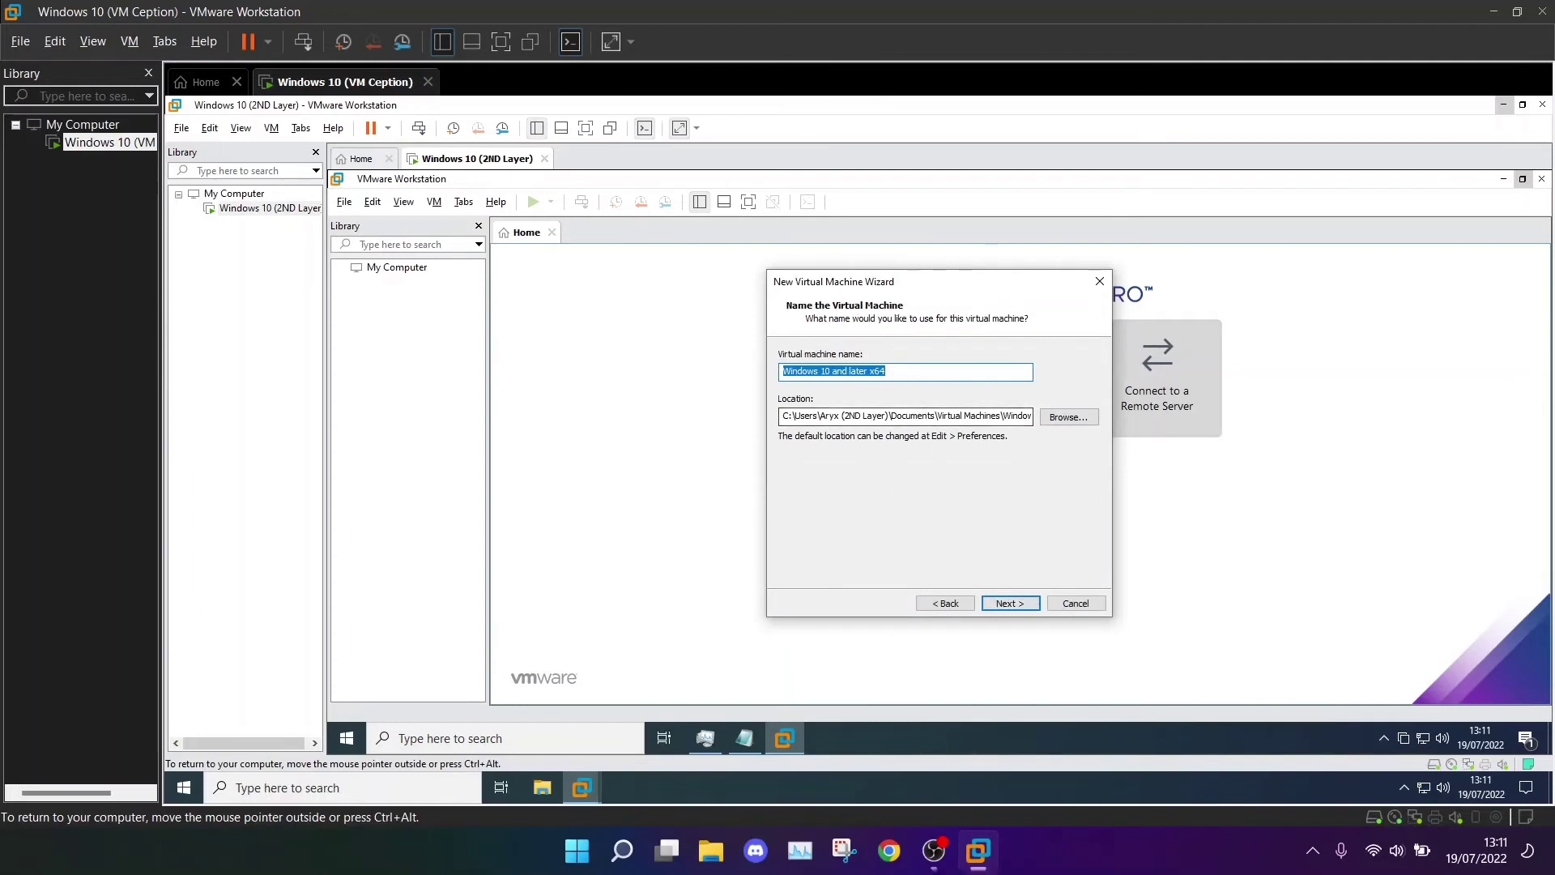
Step: Name the virtual machine "Windows 10 (3RD Layer)" and store its 60 GB virtual disk as a single file
click(891, 371)
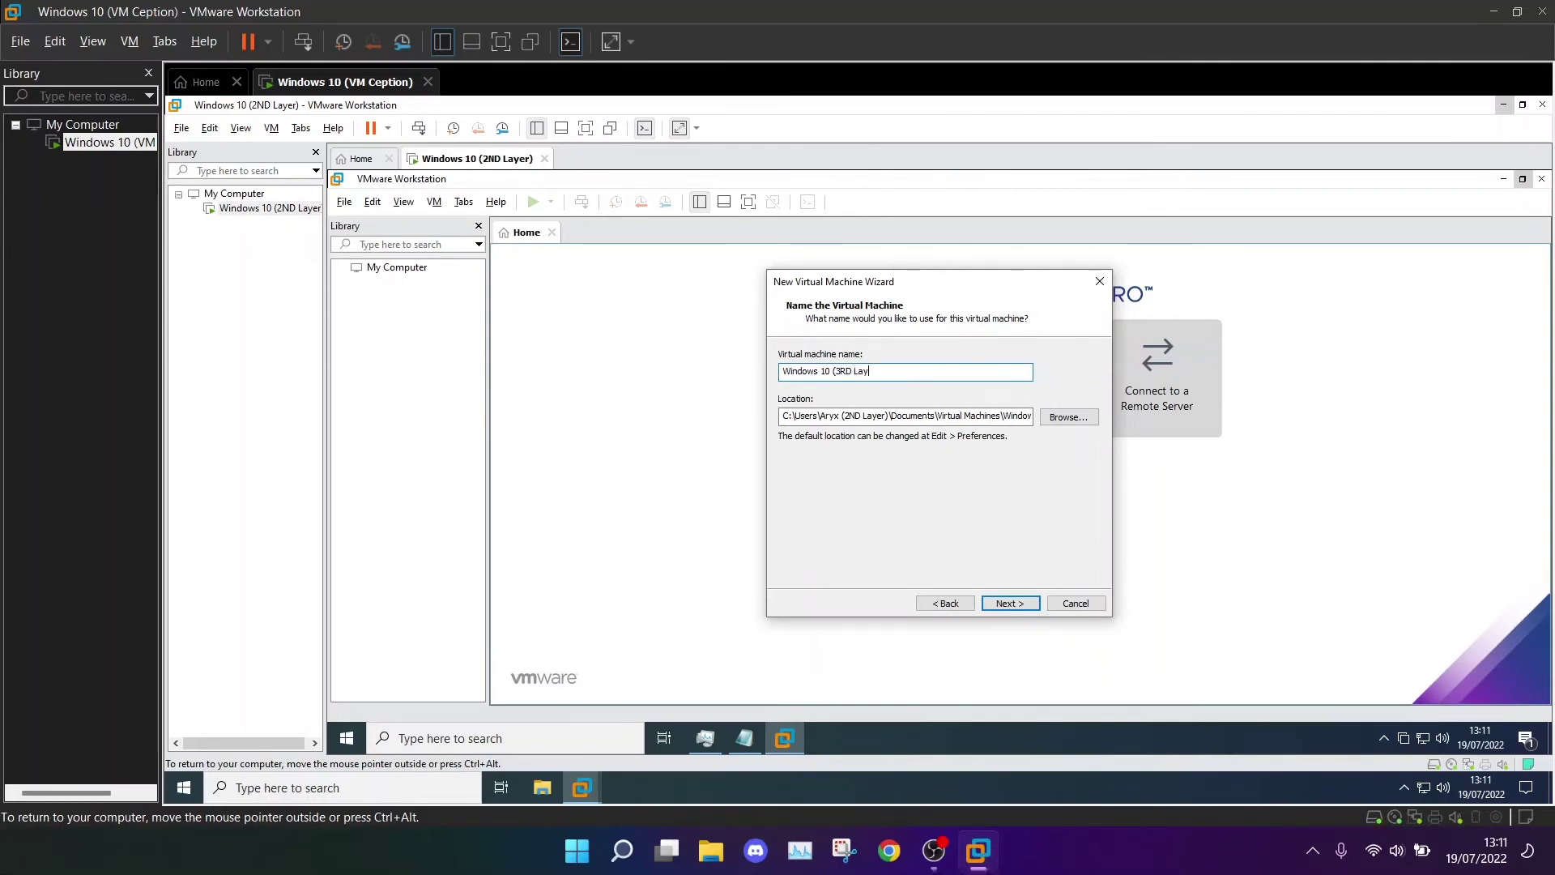
key(Return)
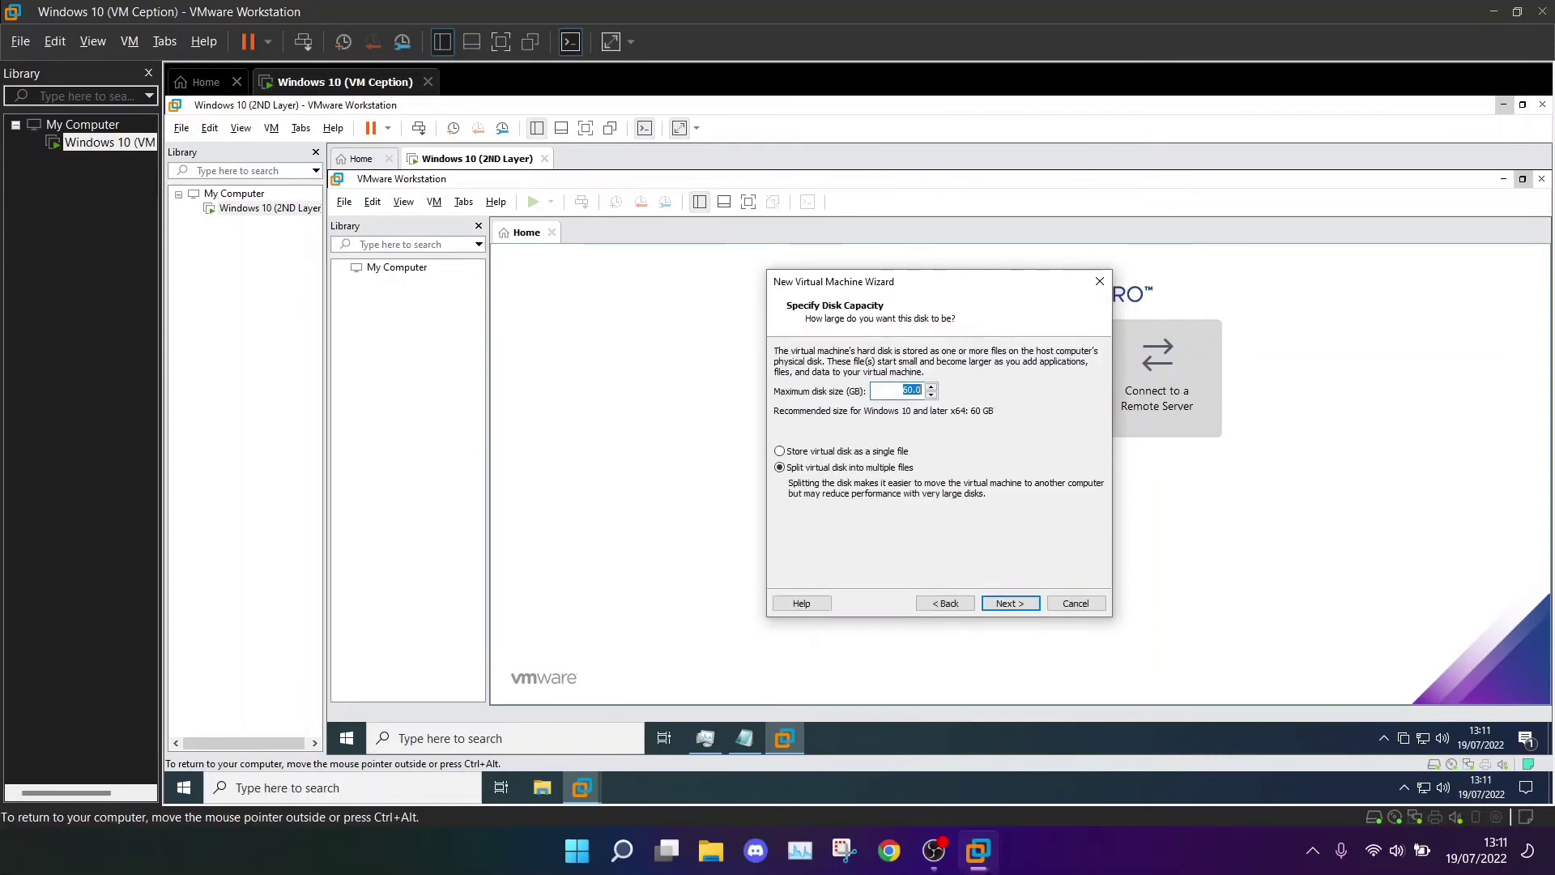
click(829, 449)
click(1012, 605)
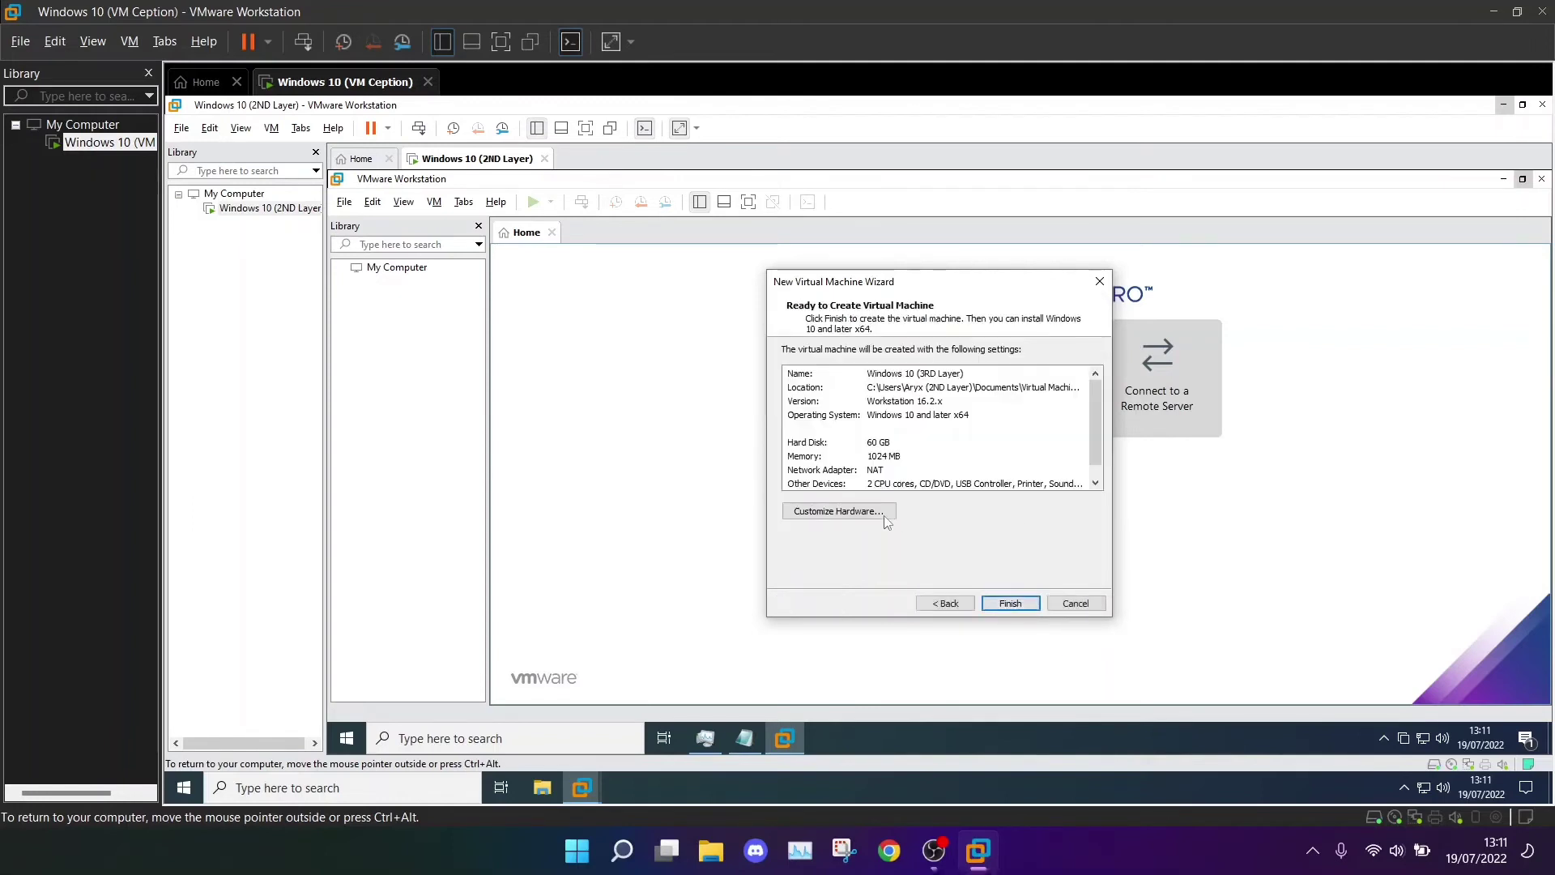
Step: Customize the new machine's hardware, setting its memory to 3072 MB
click(879, 513)
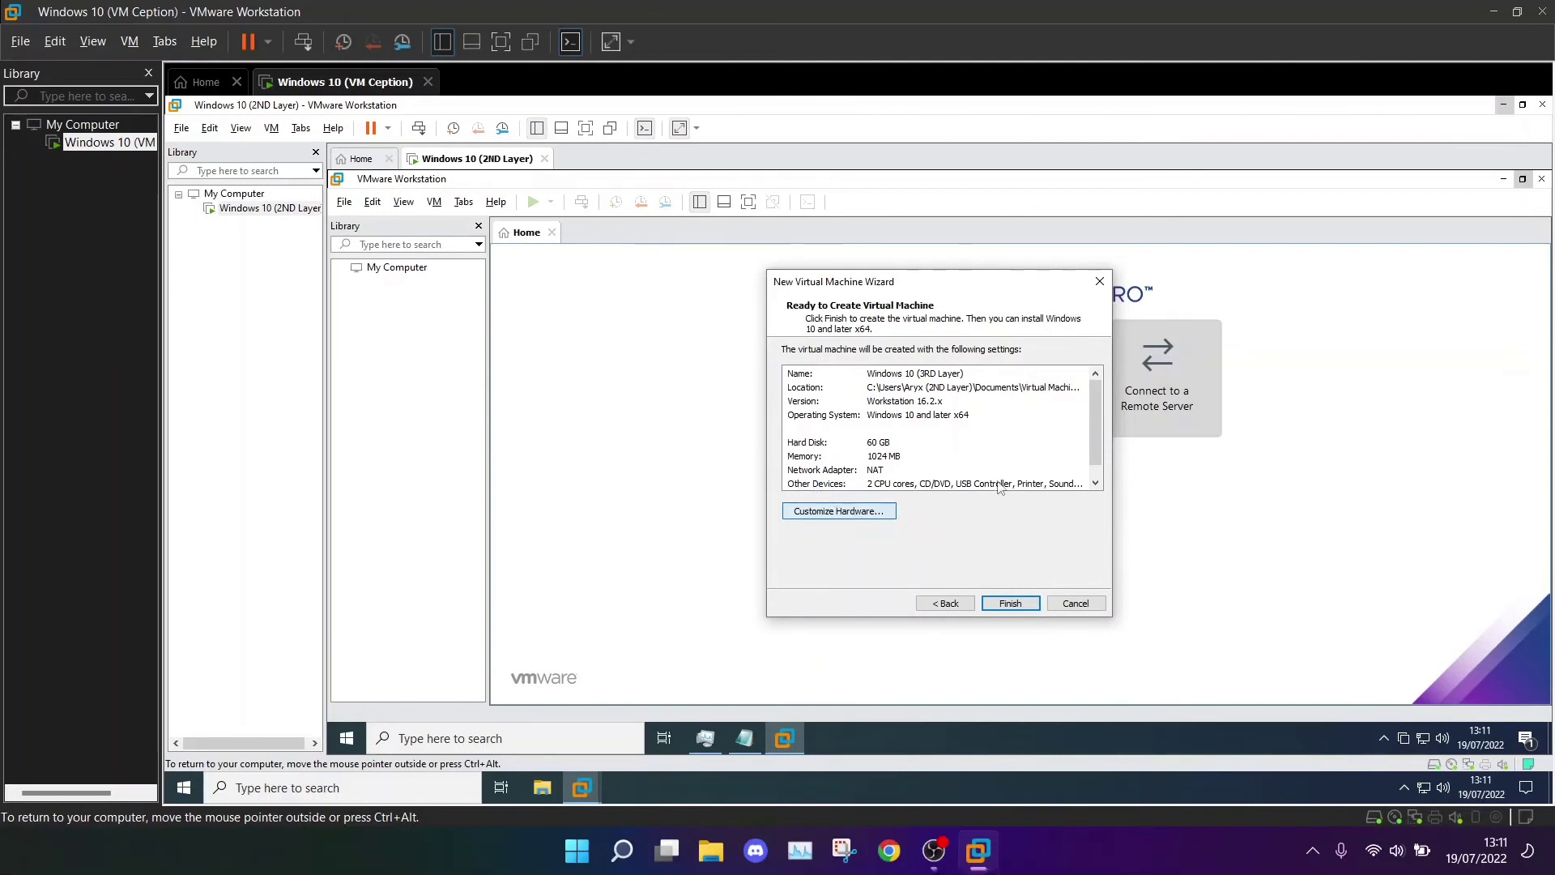
click(1053, 267)
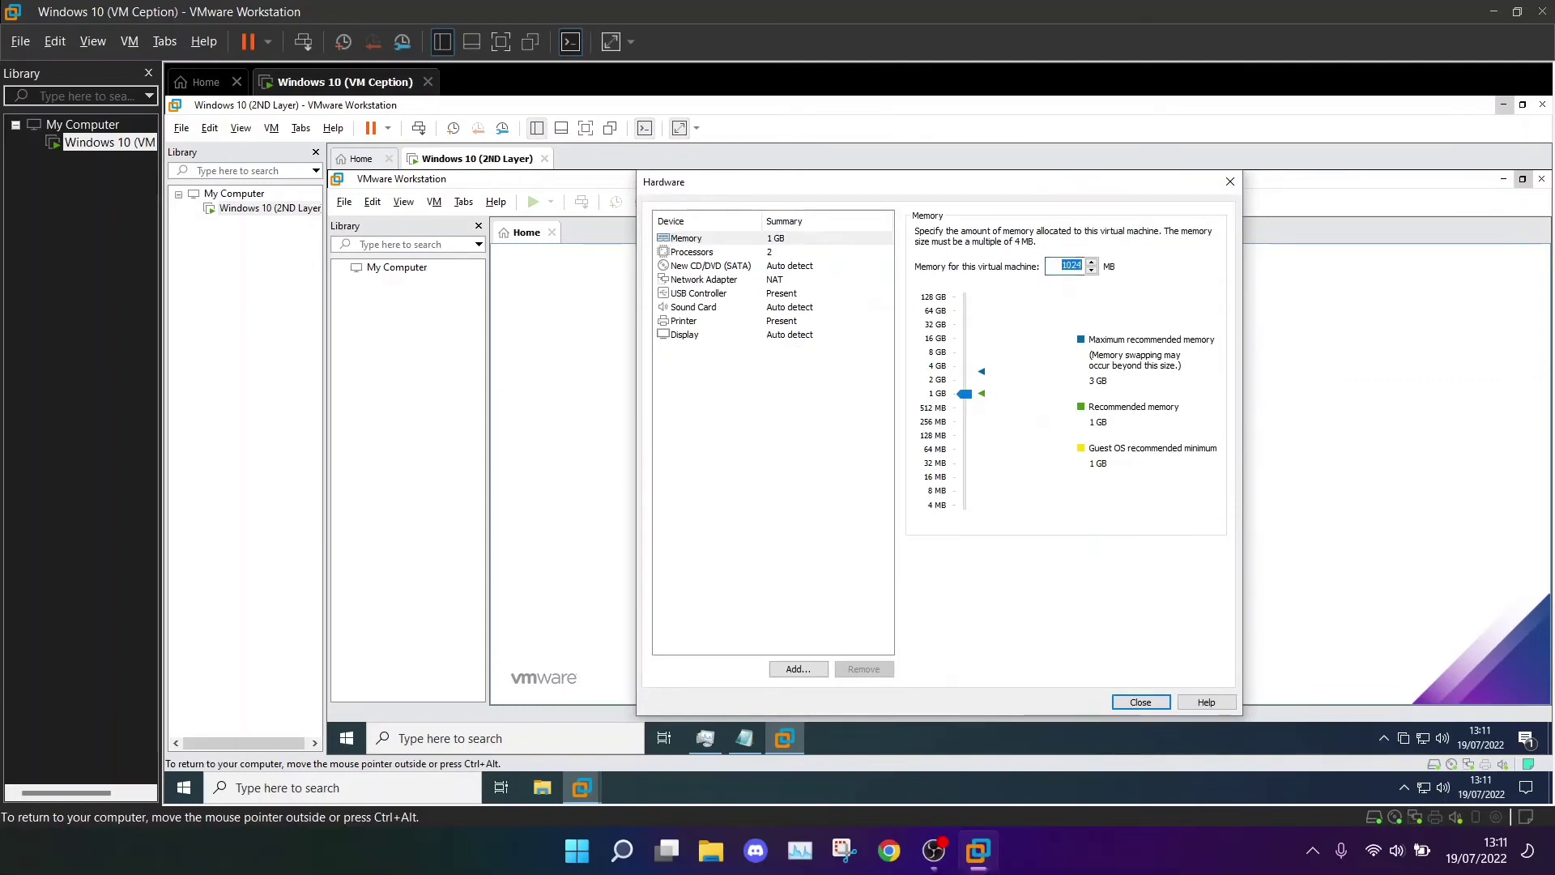
text(307)
Step: Set 2 cores per processor, enable Intel VT-x/EPT or AMD-V/RVI and IOMMU virtualization, and finish creating the machine
click(859, 252)
click(1102, 254)
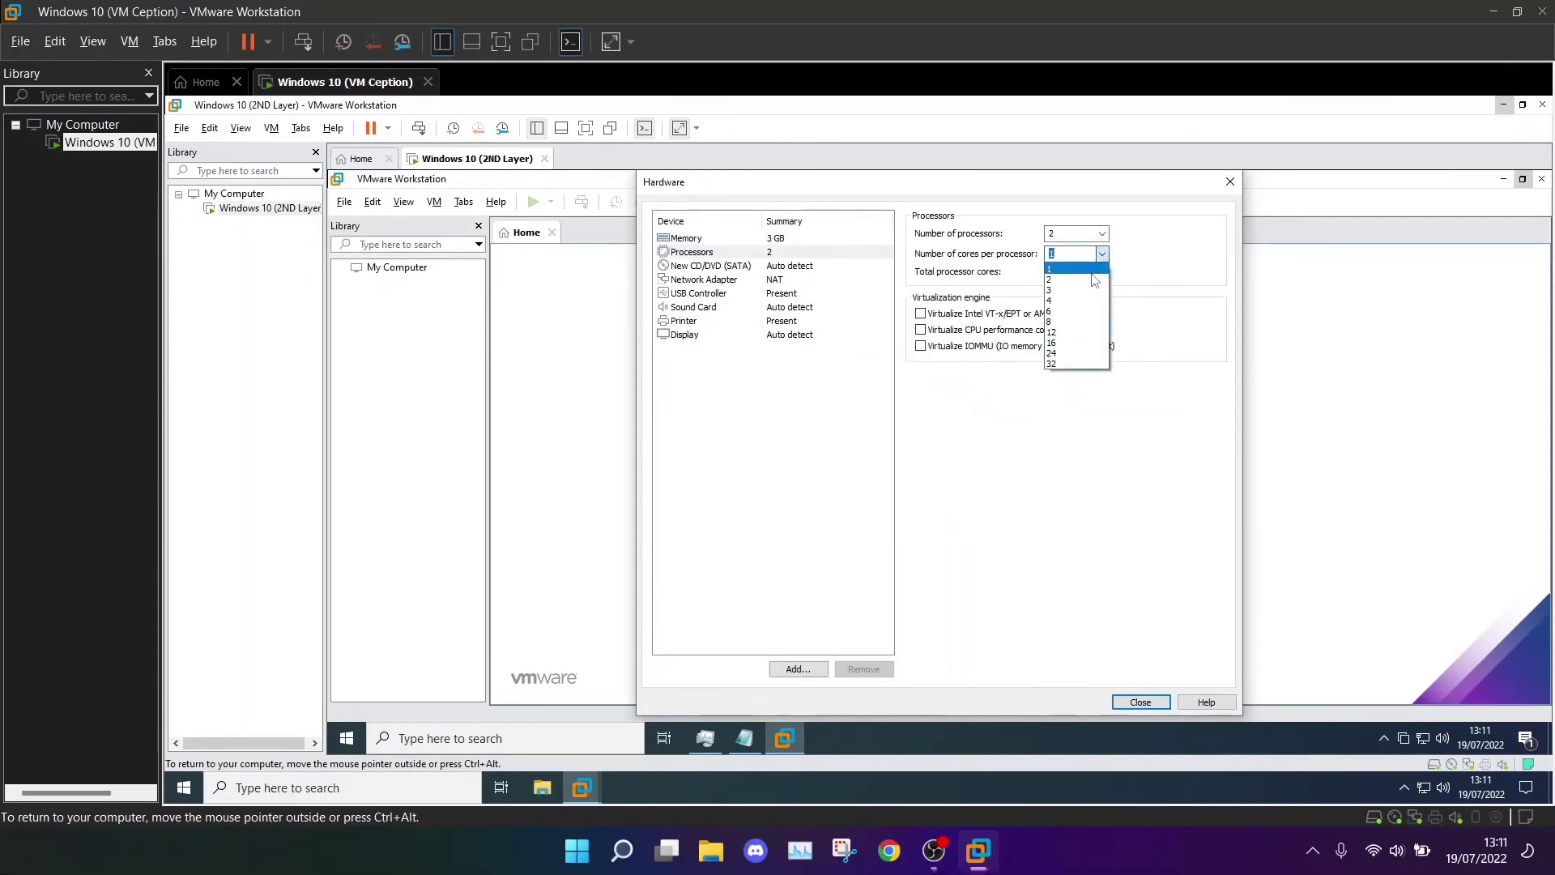
click(1053, 278)
click(1019, 315)
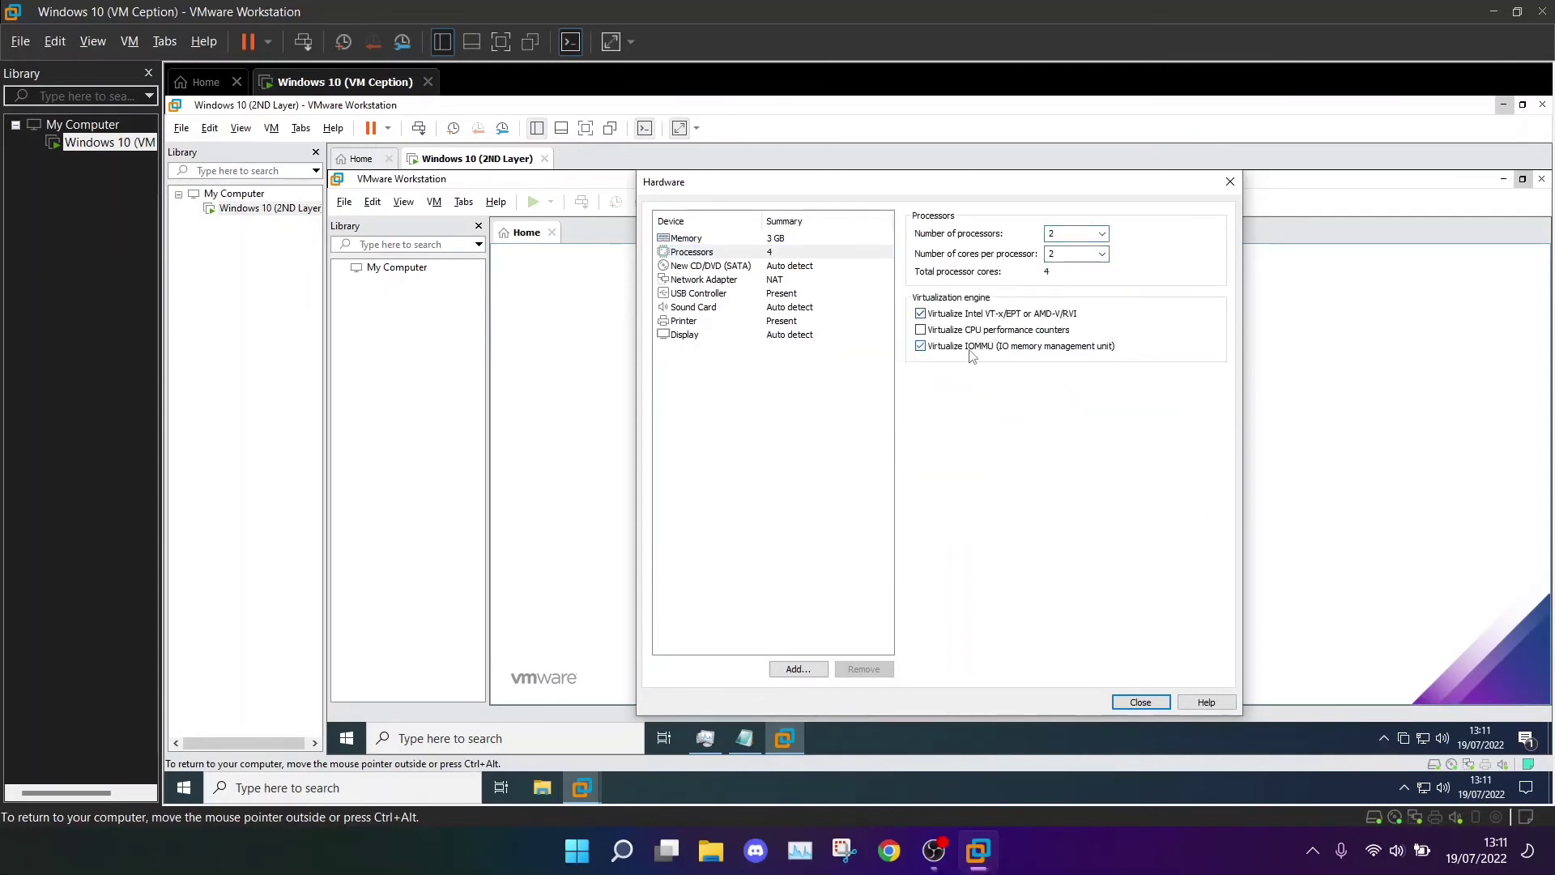
click(1132, 698)
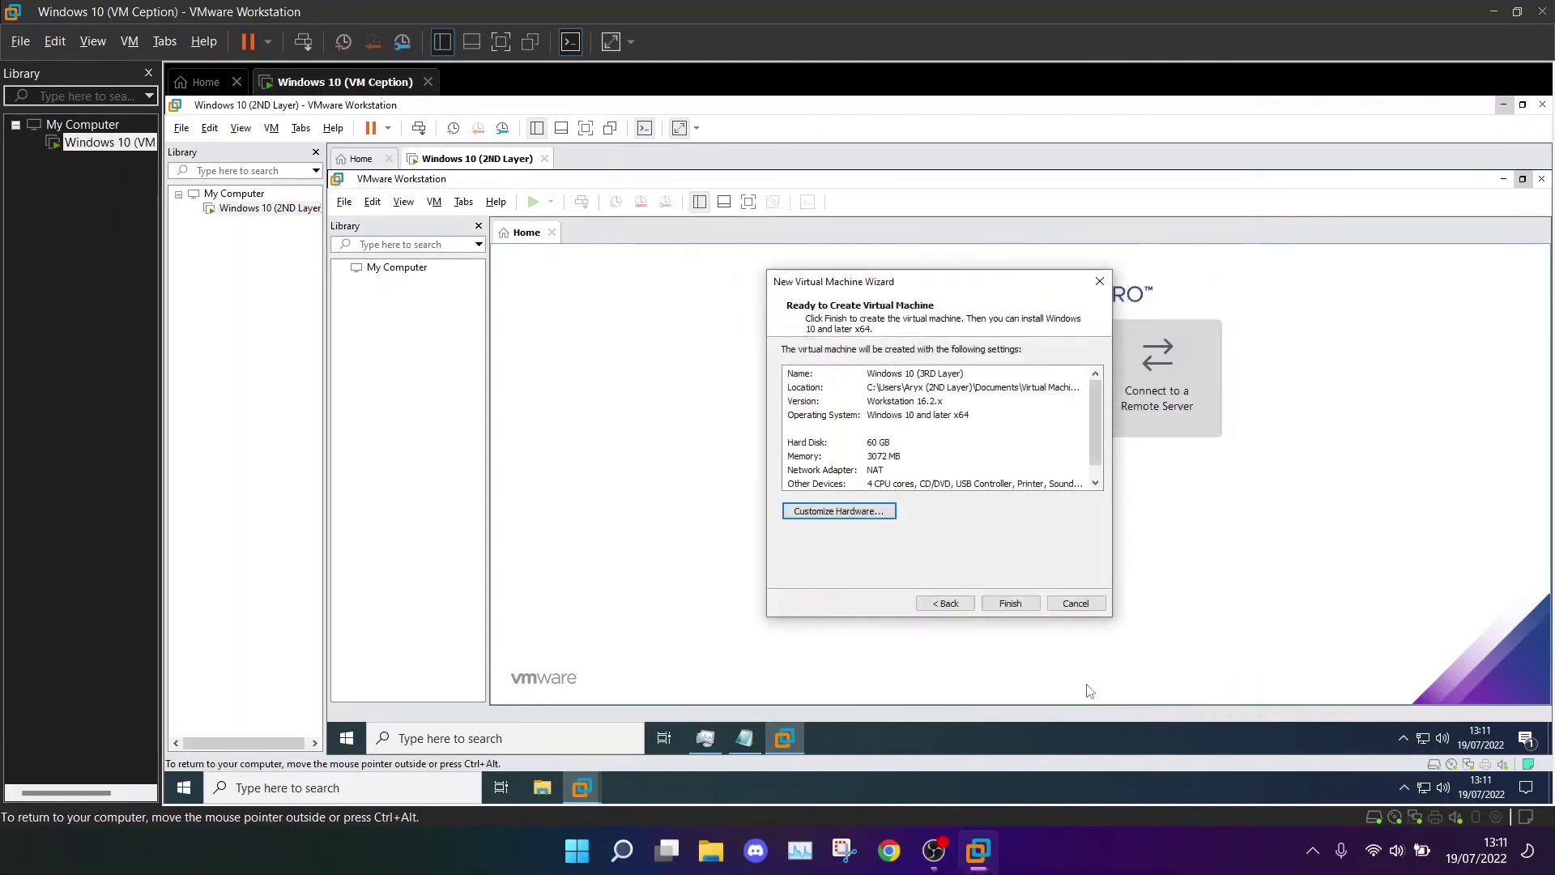
click(1006, 607)
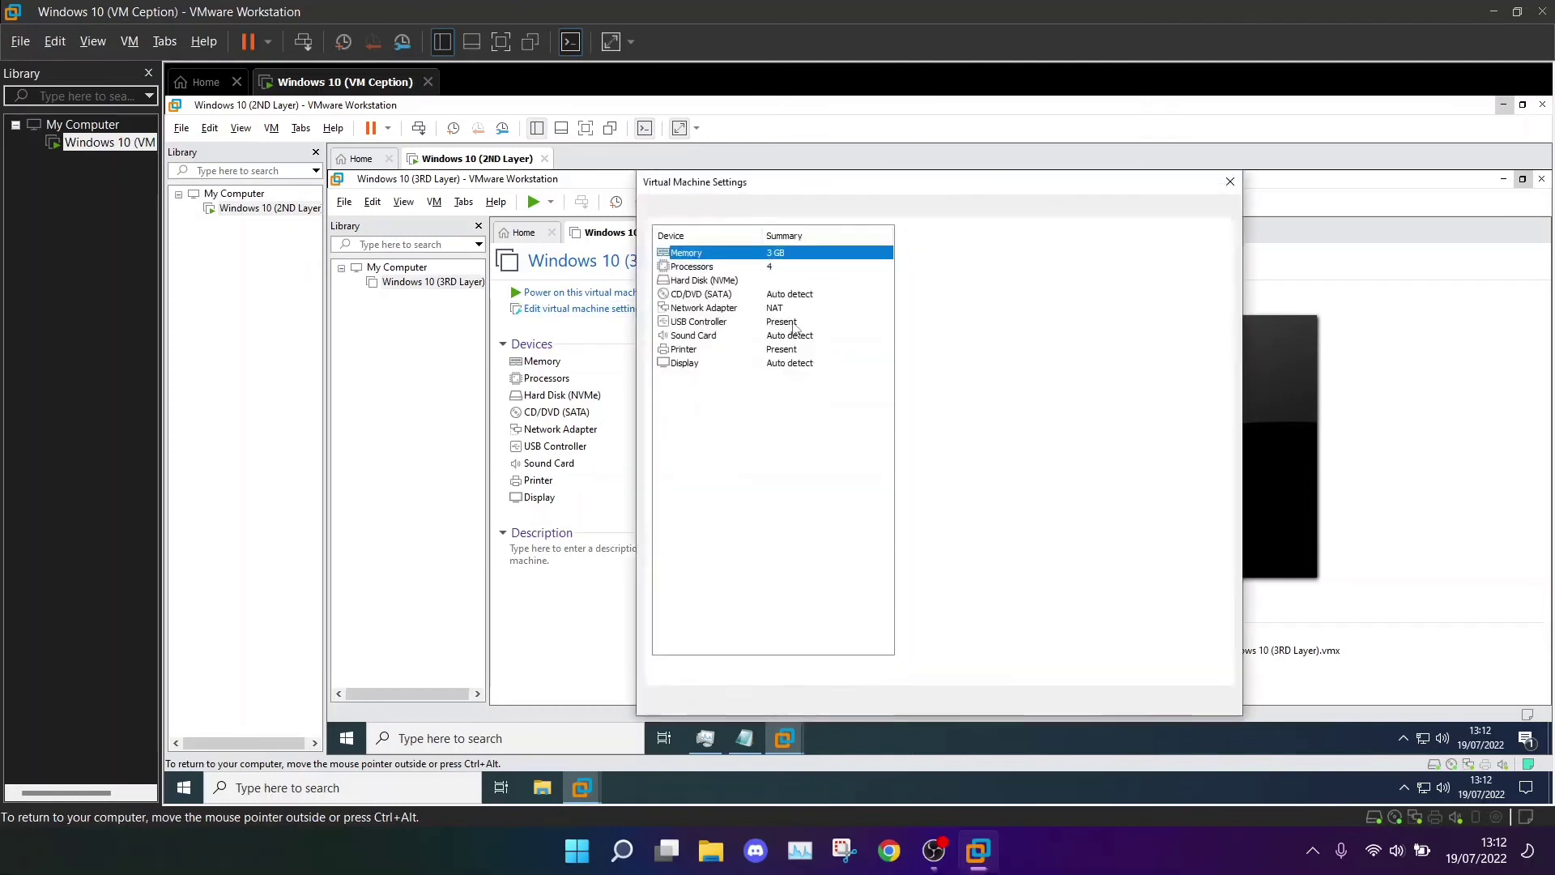
Step: Close the virtual machine settings, power on Windows 10 (3RD Layer) and direct input to its display
click(1230, 181)
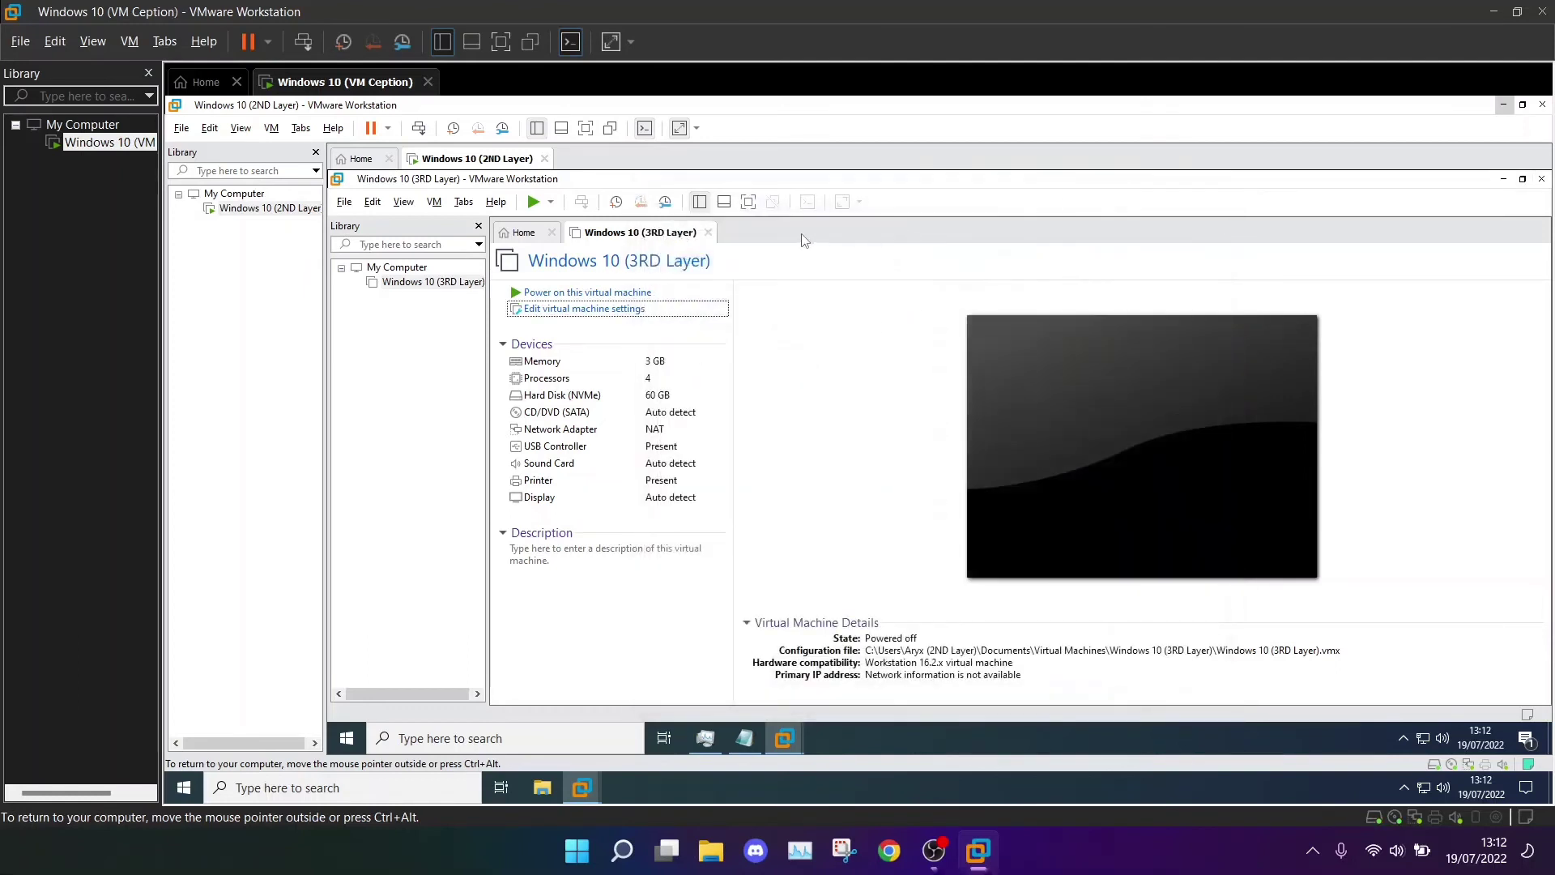
click(632, 293)
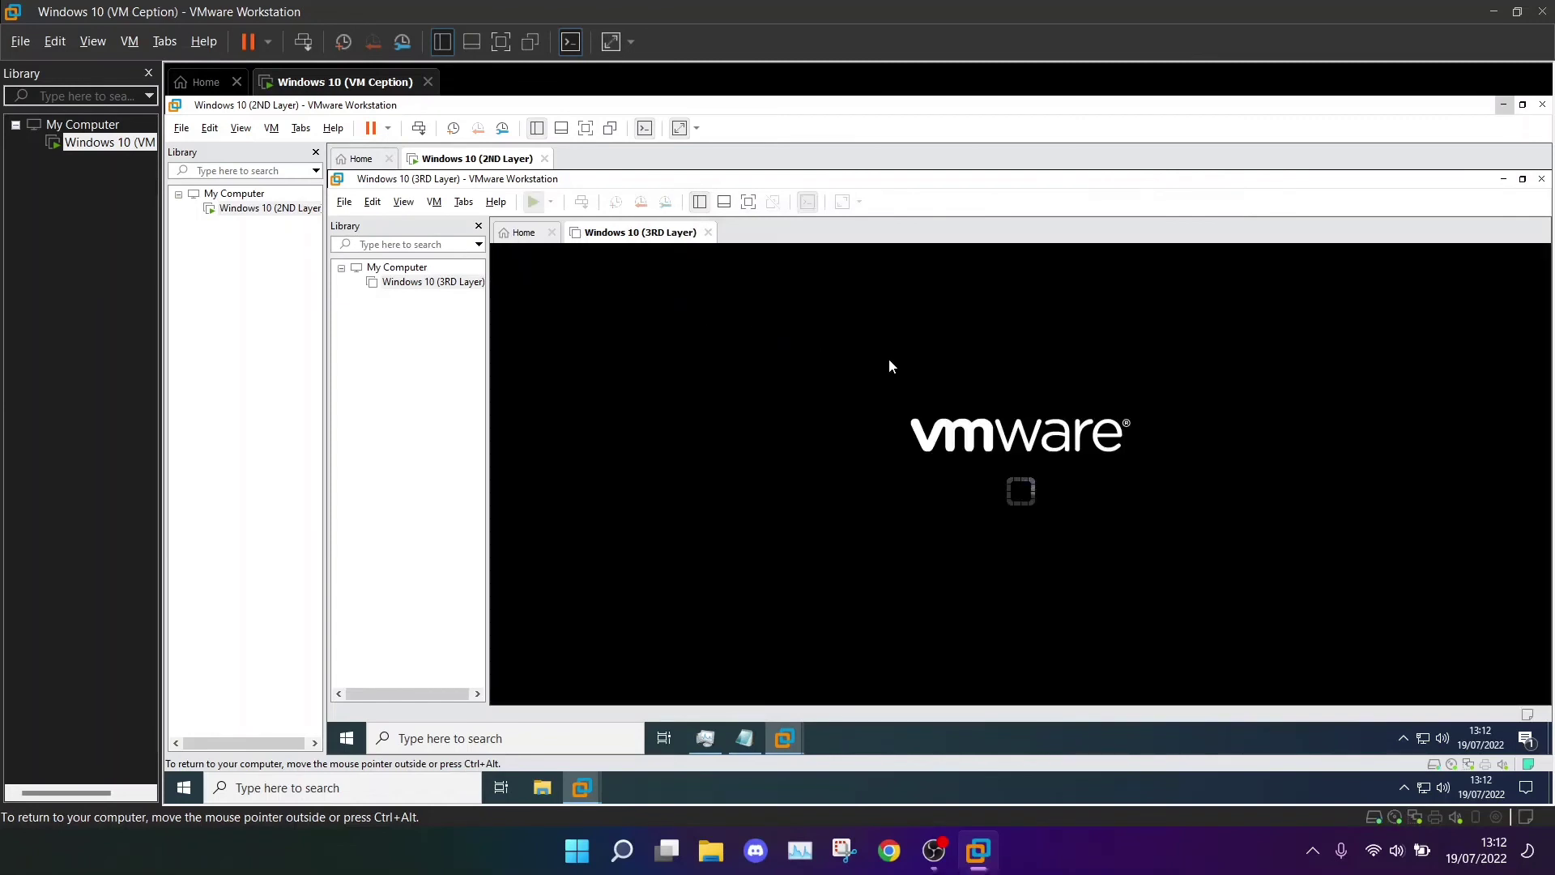
click(980, 483)
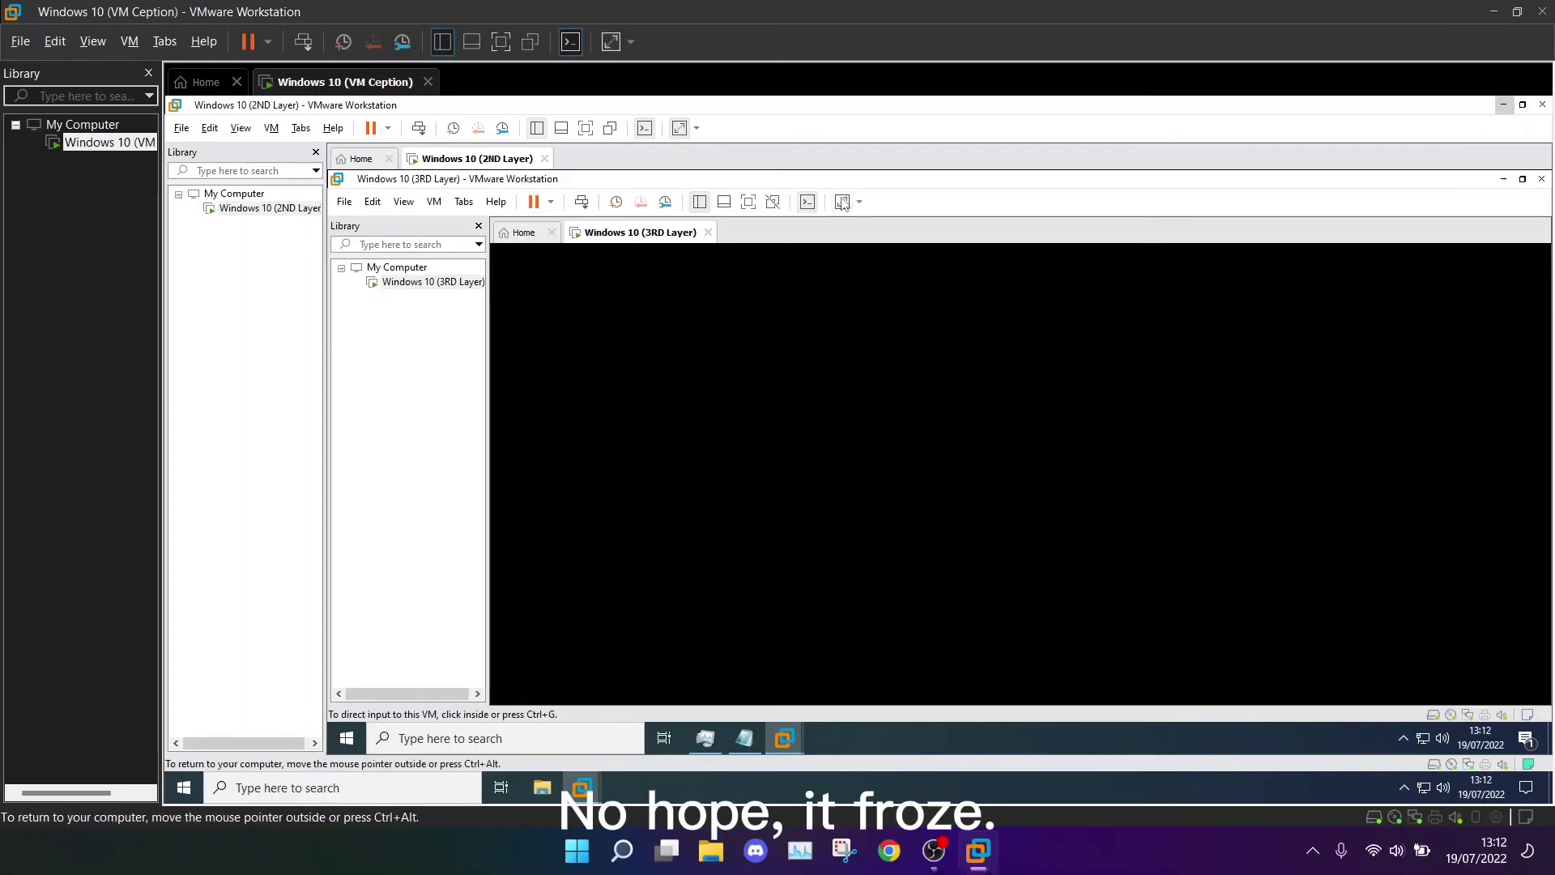
click(1015, 452)
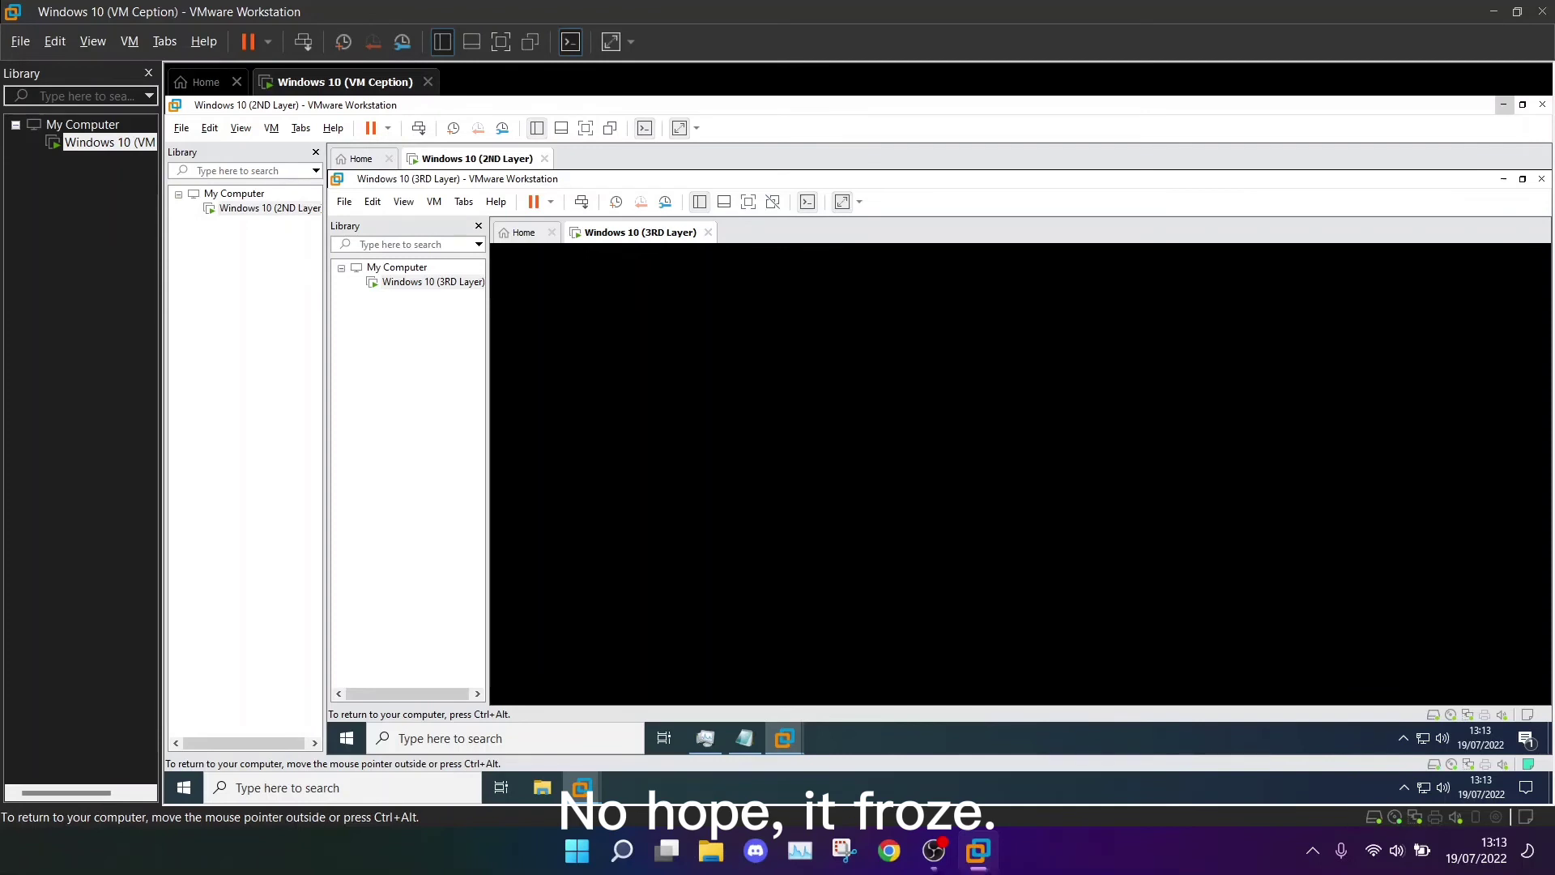
Step: Release the third-layer machine's input and add "no hope i think it froze" to the VMware 16 Product Keys note in the second layer
key(ctrl+alt)
key(alt+Tab)
text(no hope i think it froze)
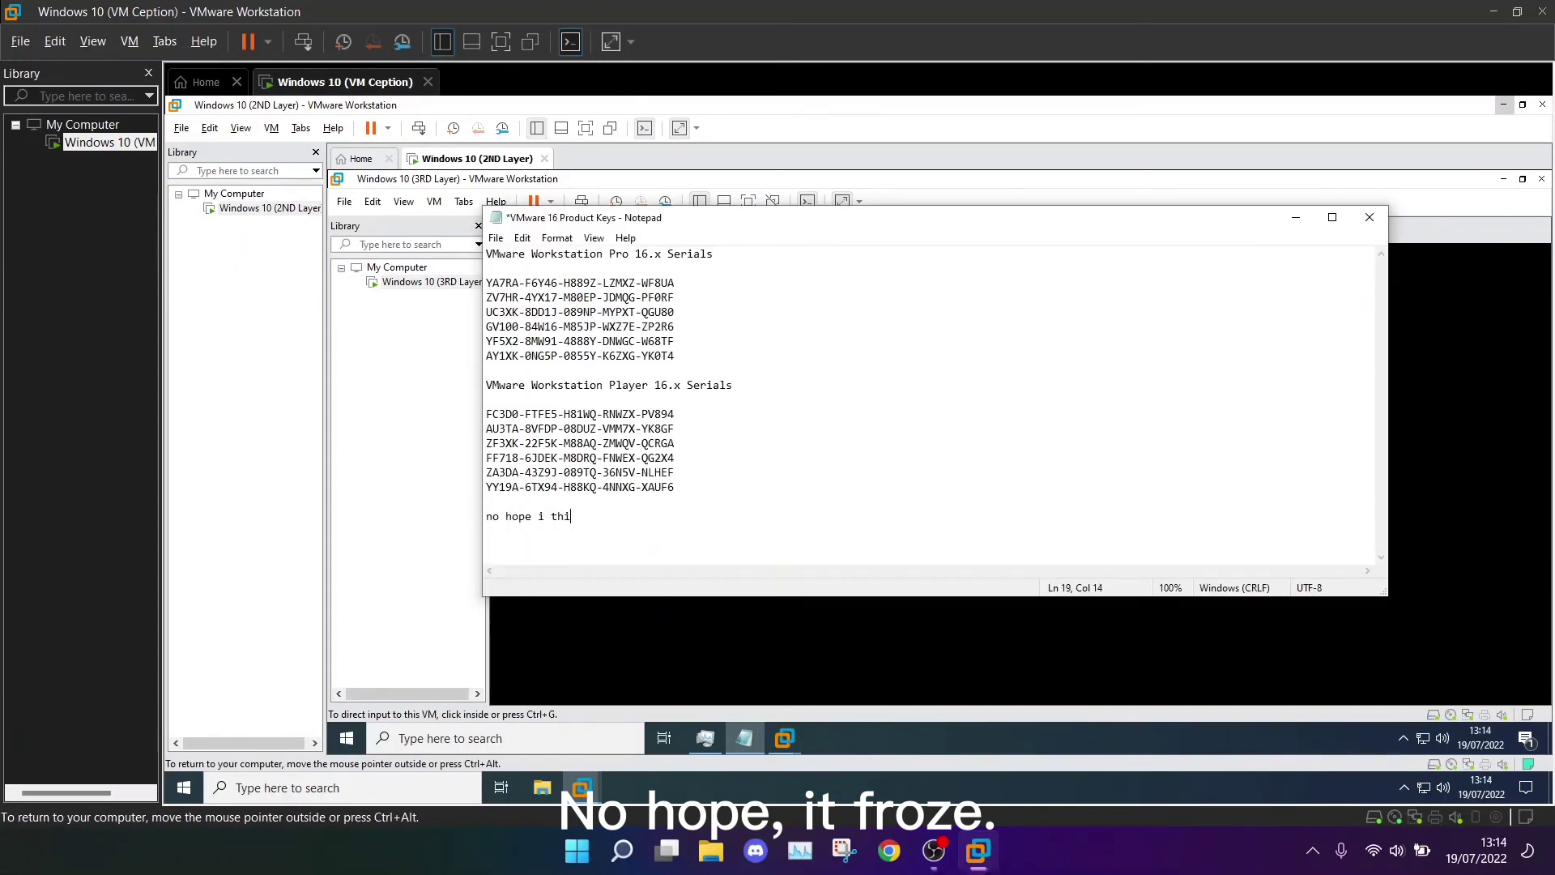
Step: Check the third-layer machine's display again and add the line "yes its frozen" to the second-layer note
click(1201, 185)
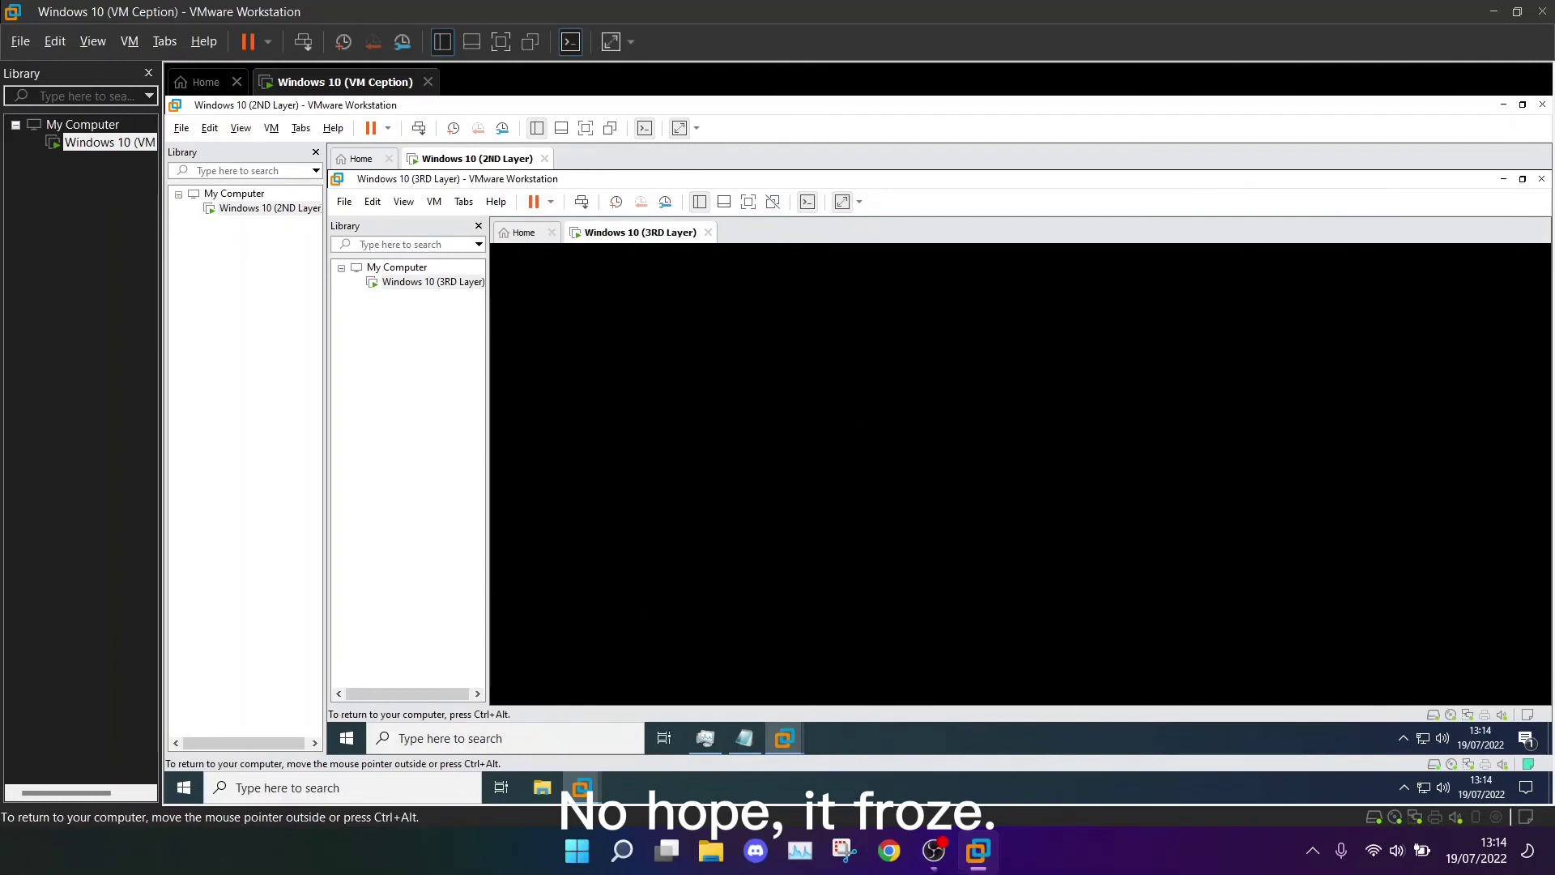
key(ctrl+alt)
key(alt+Tab)
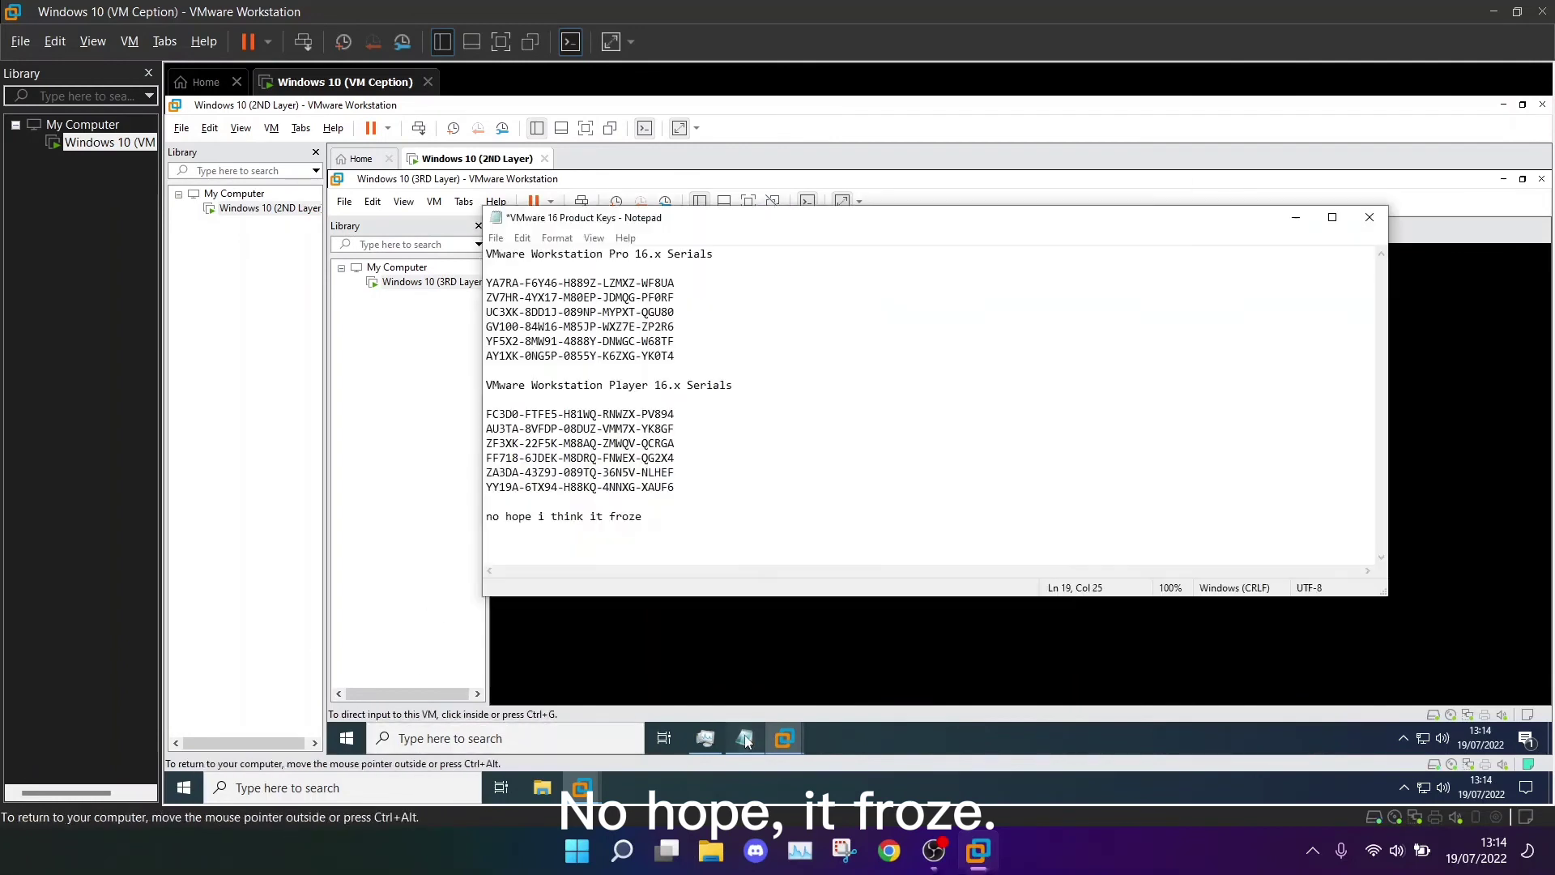
key(Return)
text(yes its frozen)
key(alt+Tab)
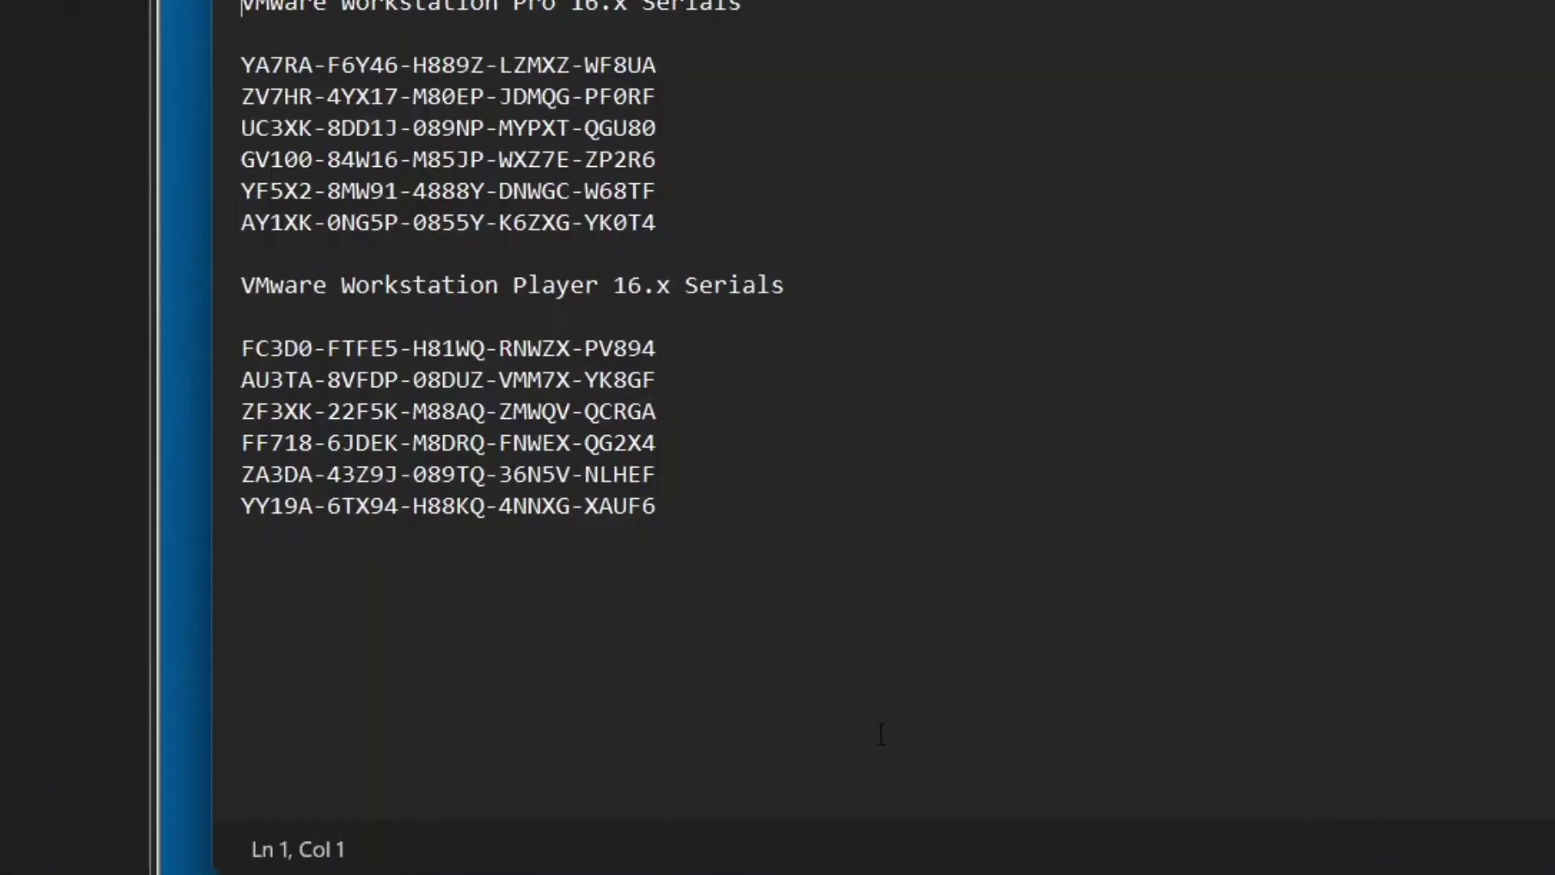
Step: In the host's Notepad, add the lines "what just happened?" and "comment down below." under the serials in VMware 16 Product Keys.txt
click(874, 729)
key(Return)
key(Return)
text(what)
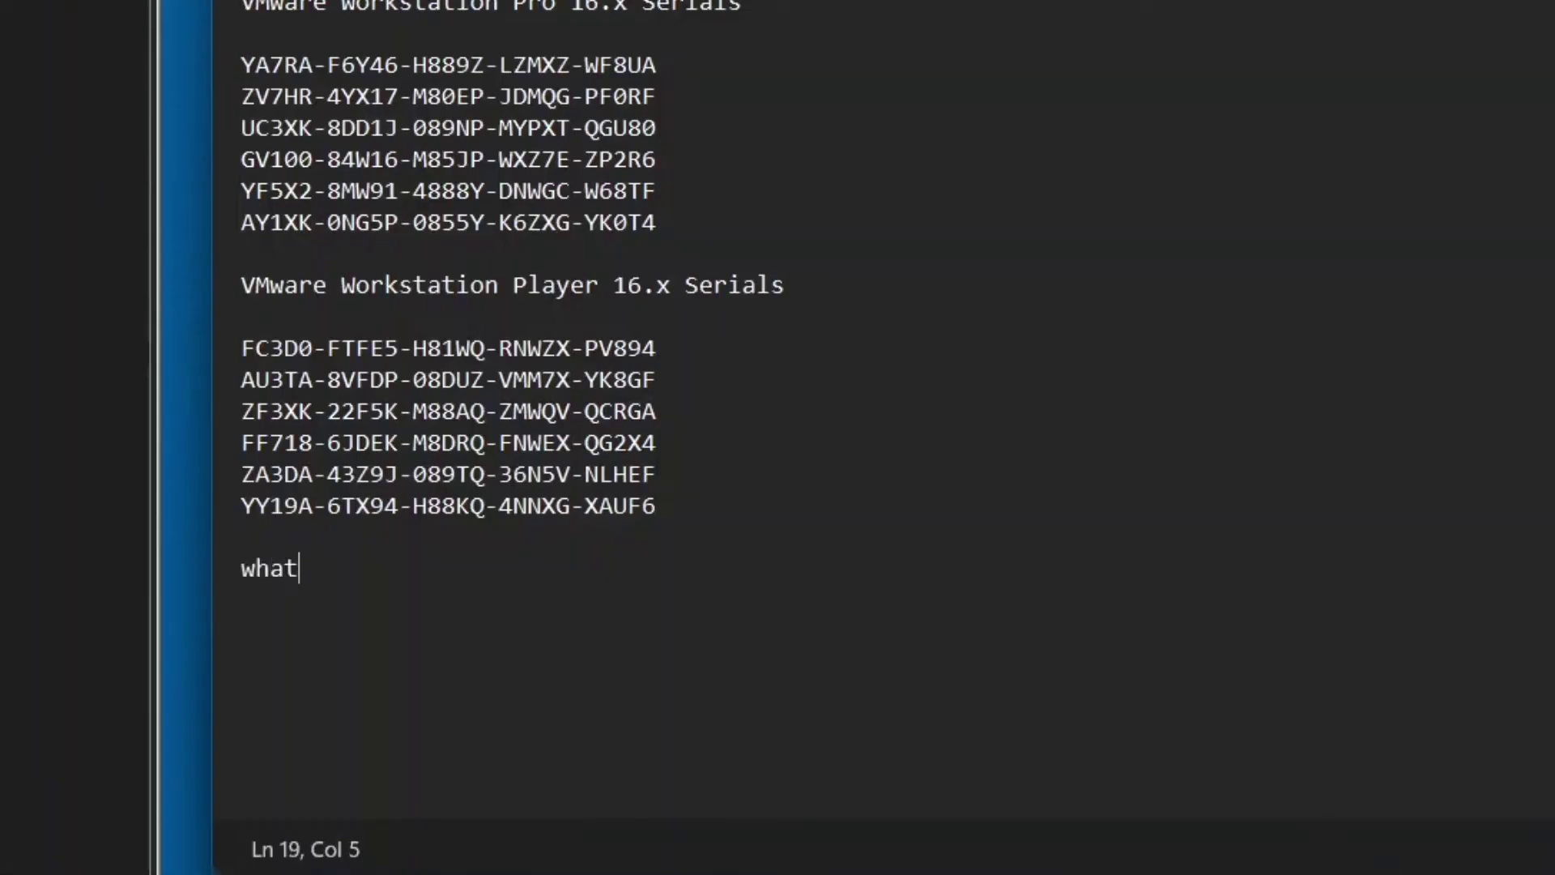
text( just ha)
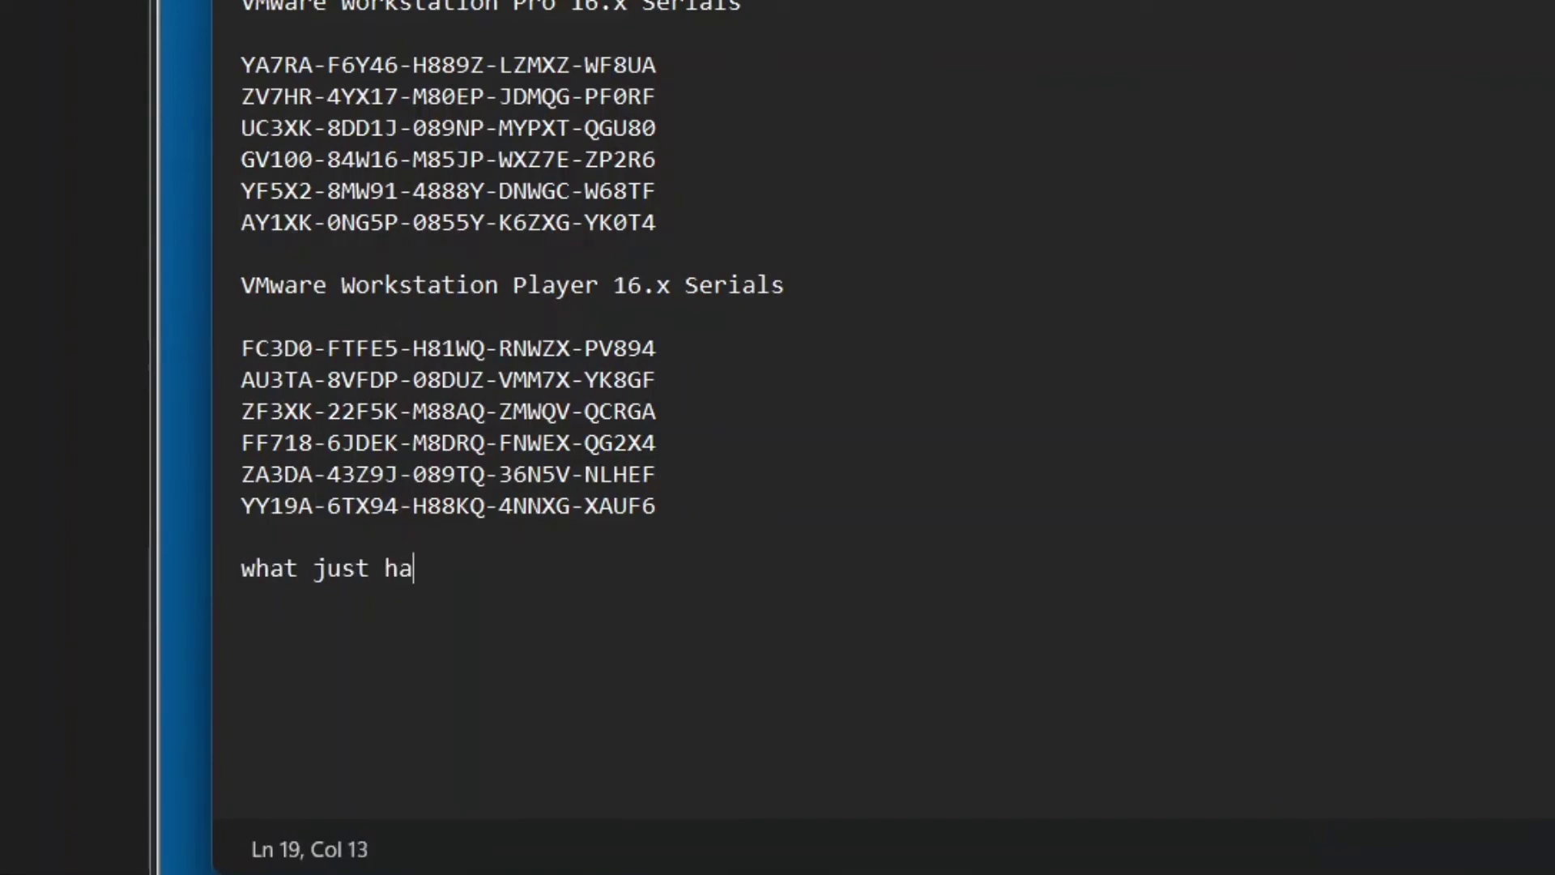
text(ppened)
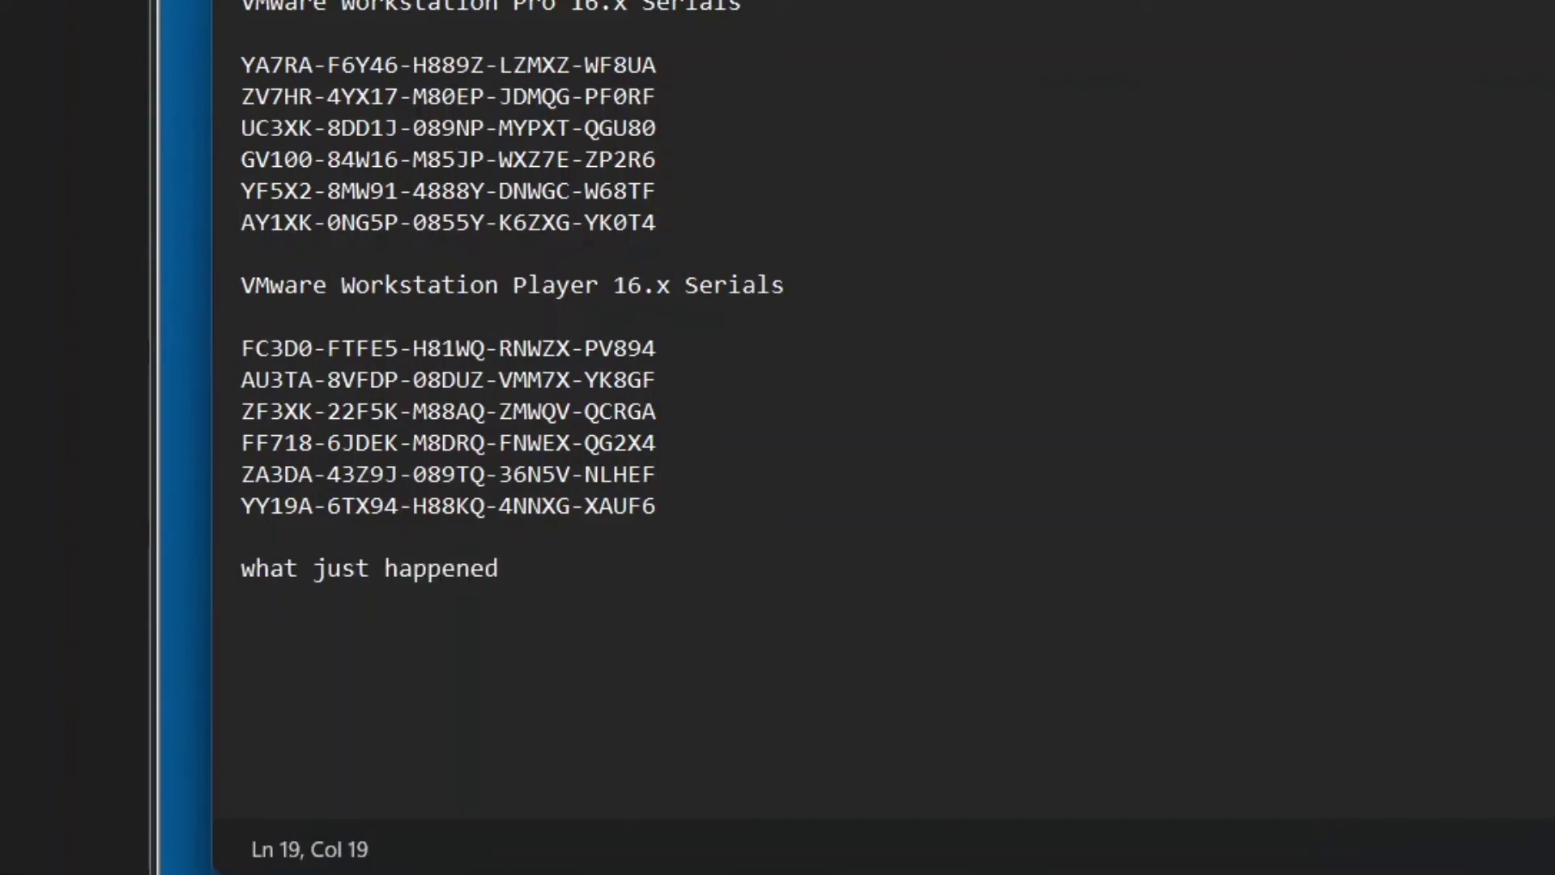
key(BackSpace)
text(?)
key(Return)
text(comment)
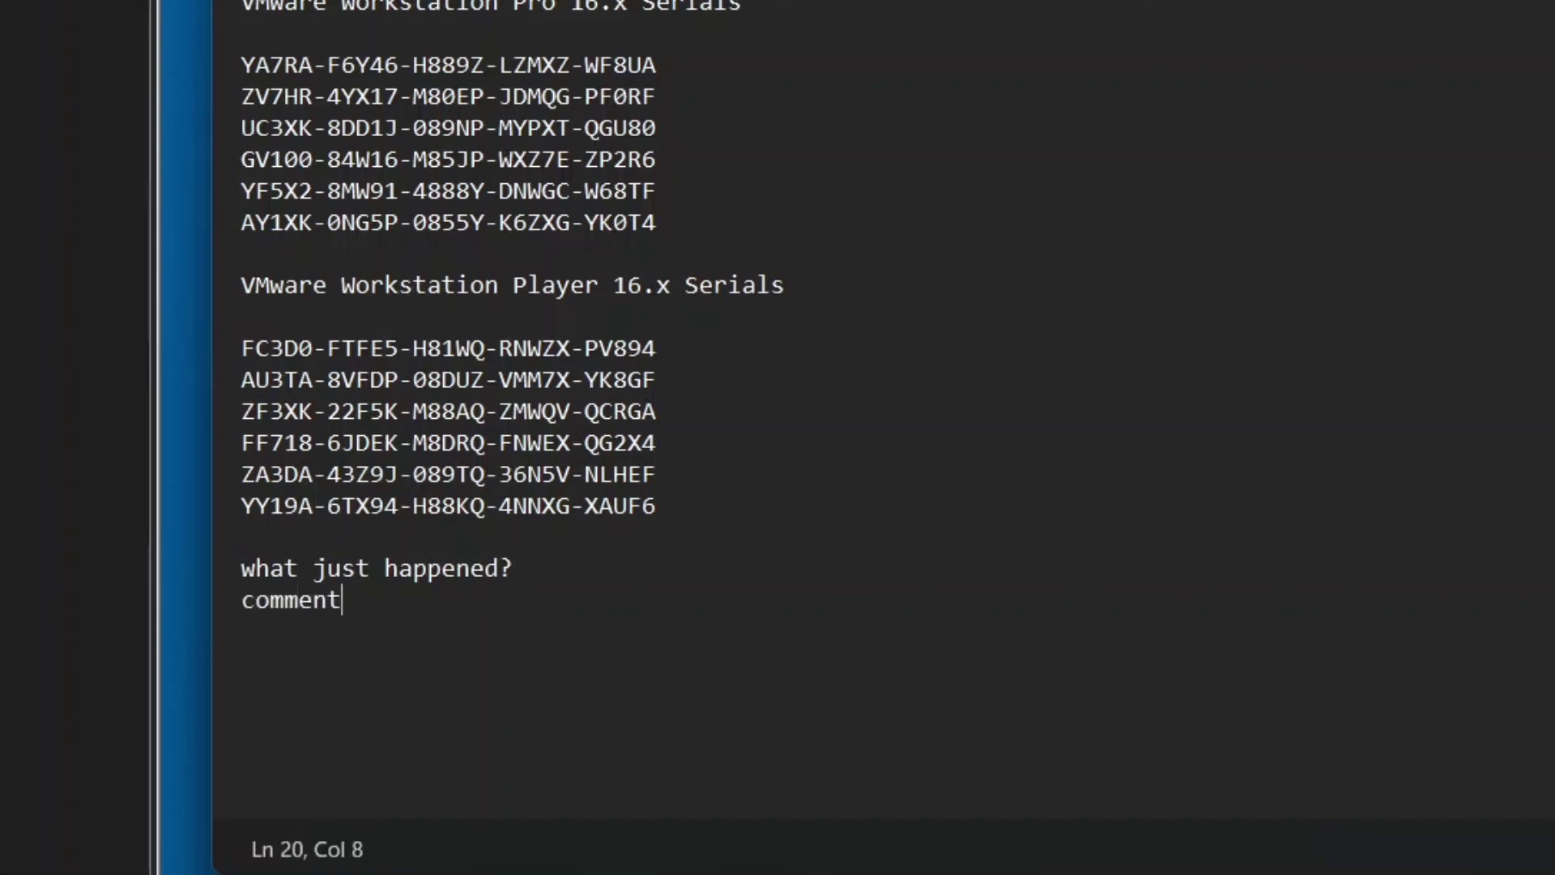
text( down below)
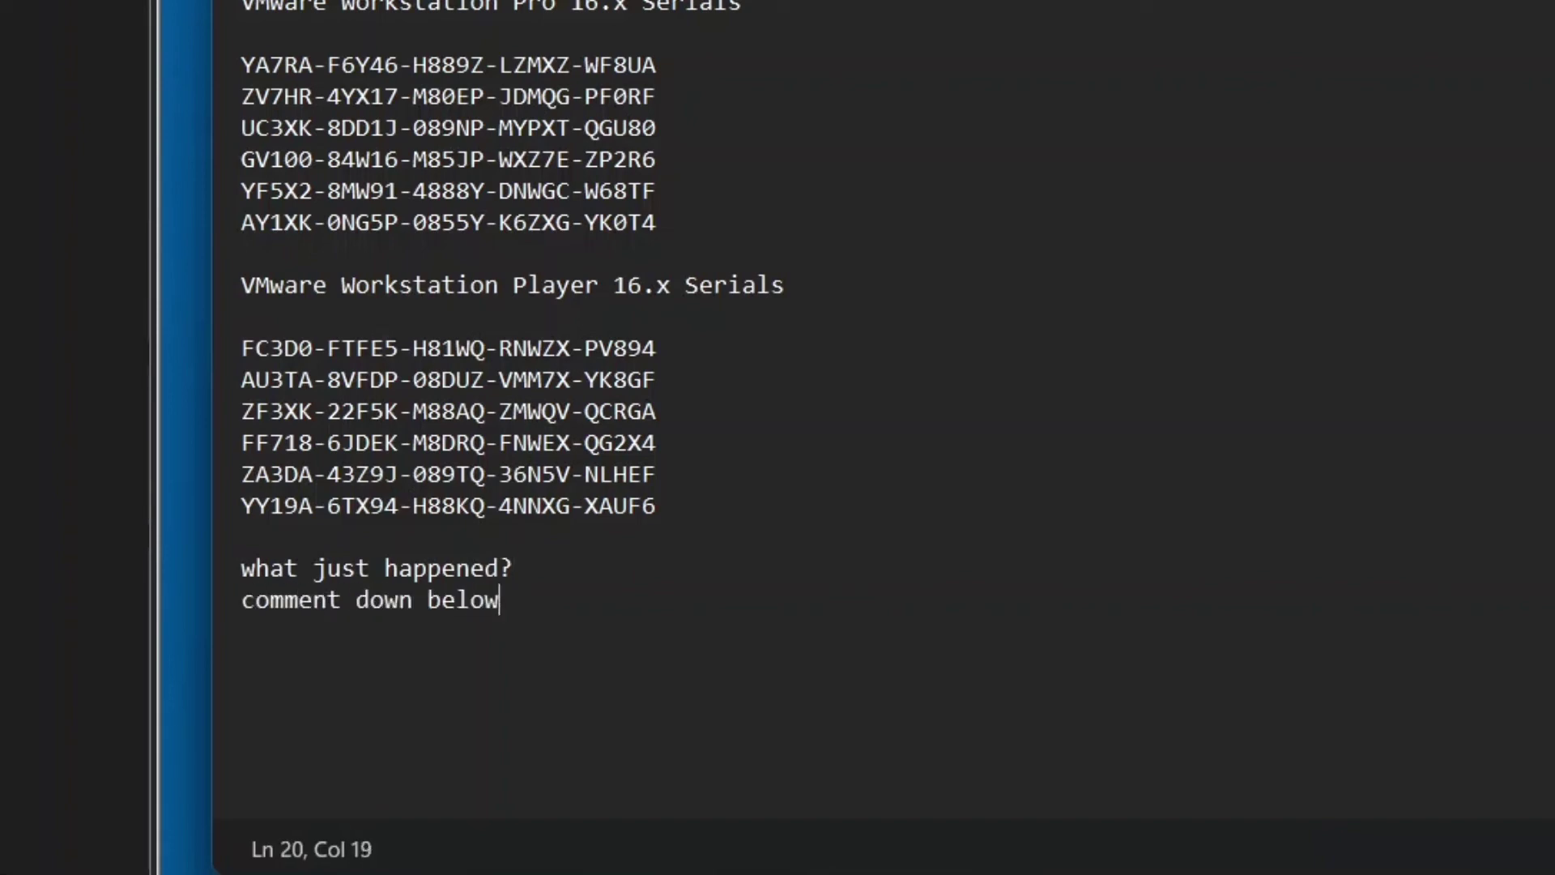
text(.)
Step: Add the line "either way i would call this a success" at the end of the note
click(1046, 387)
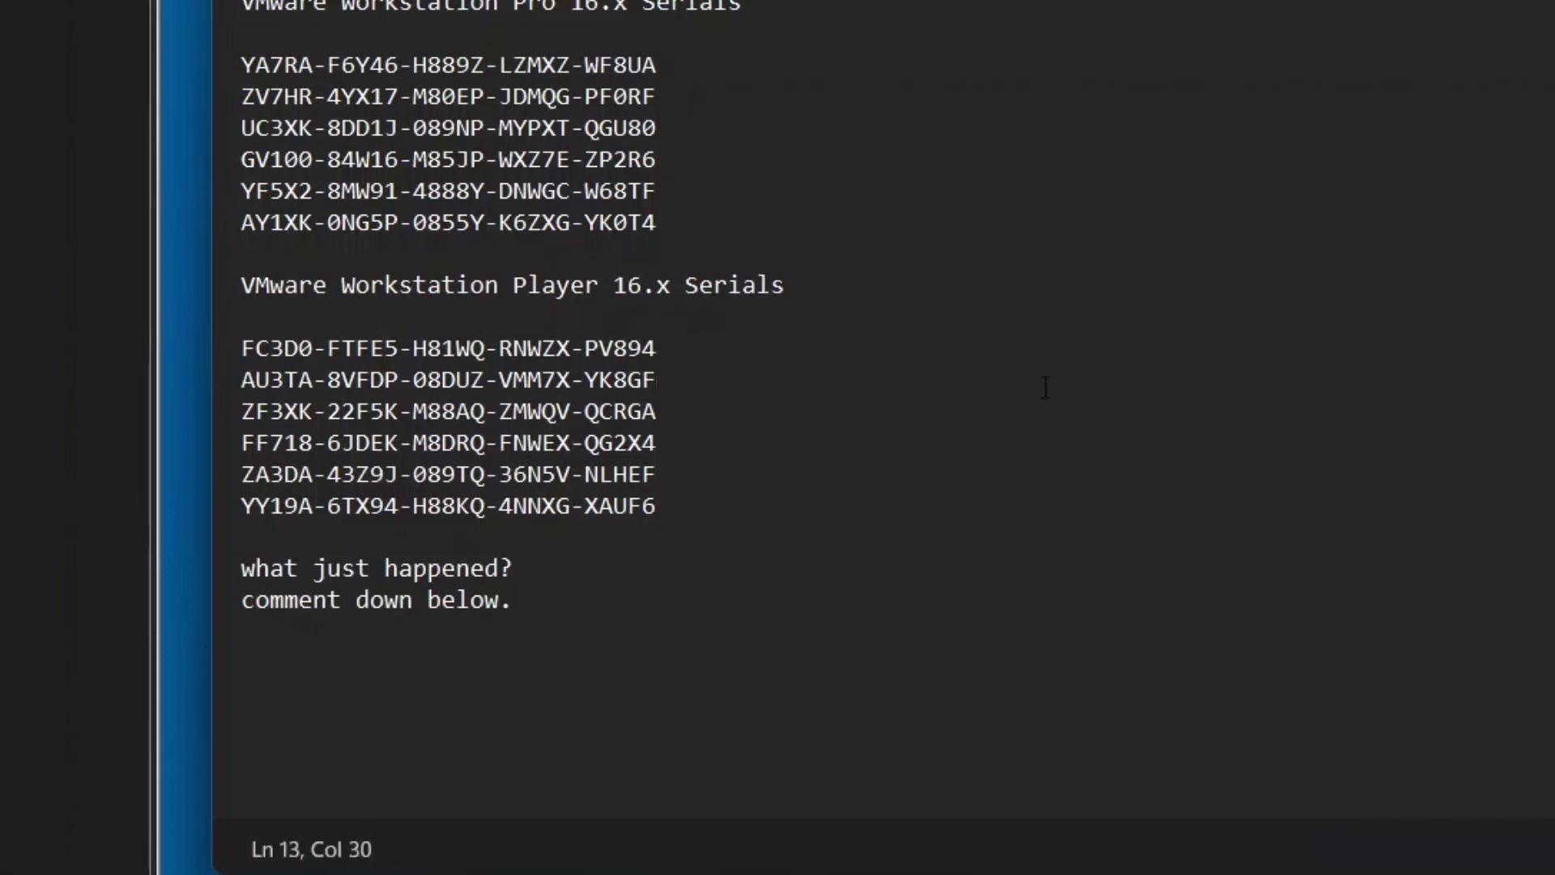
key(ctrl+End)
key(Return)
text(eithe)
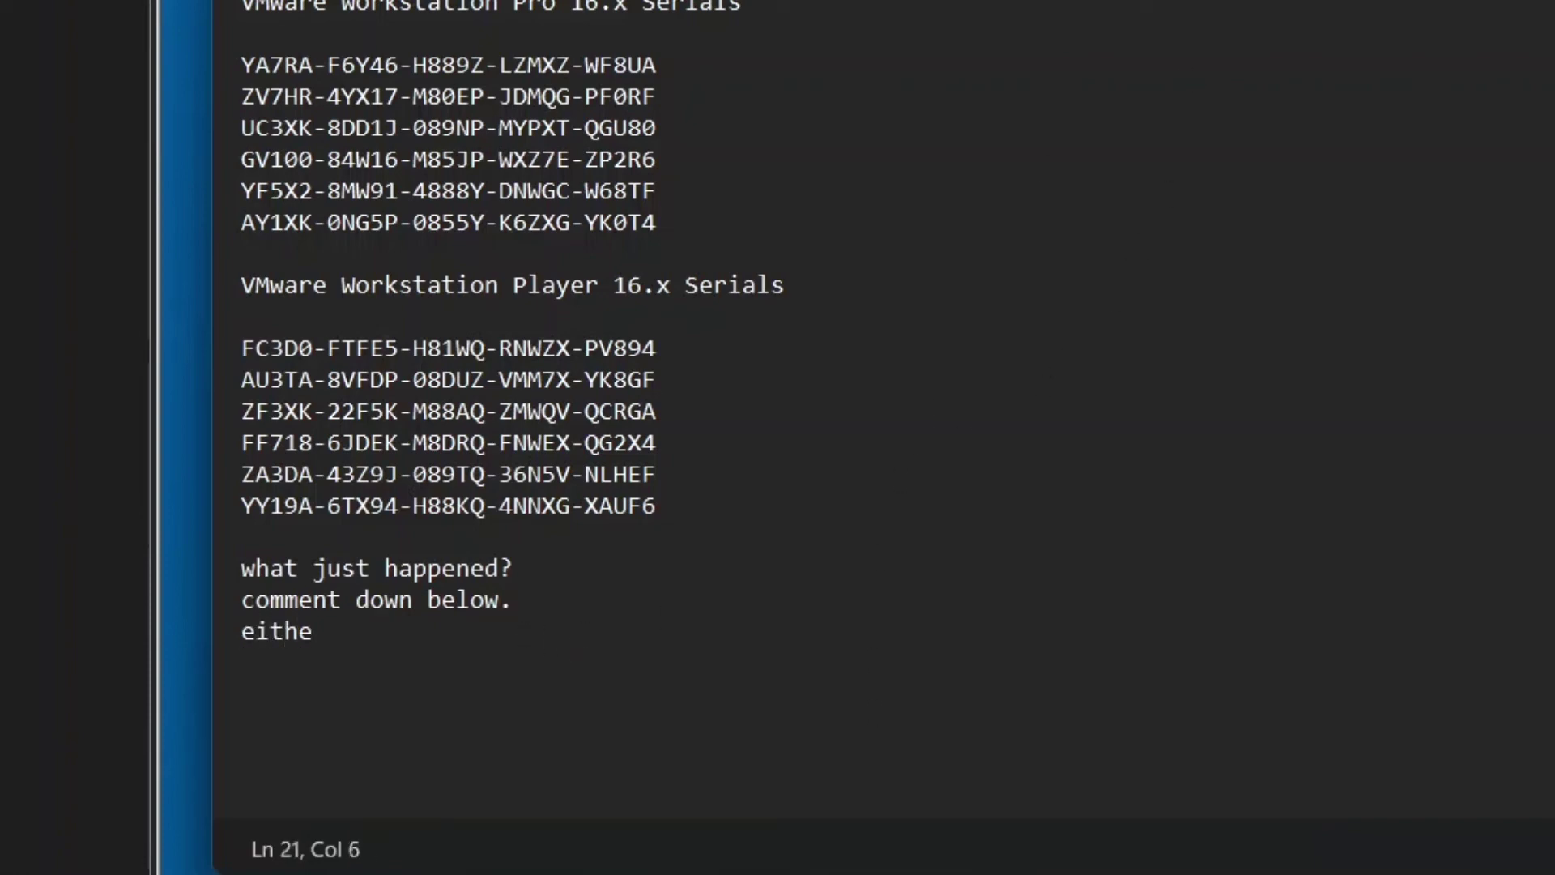
text(r way i wou)
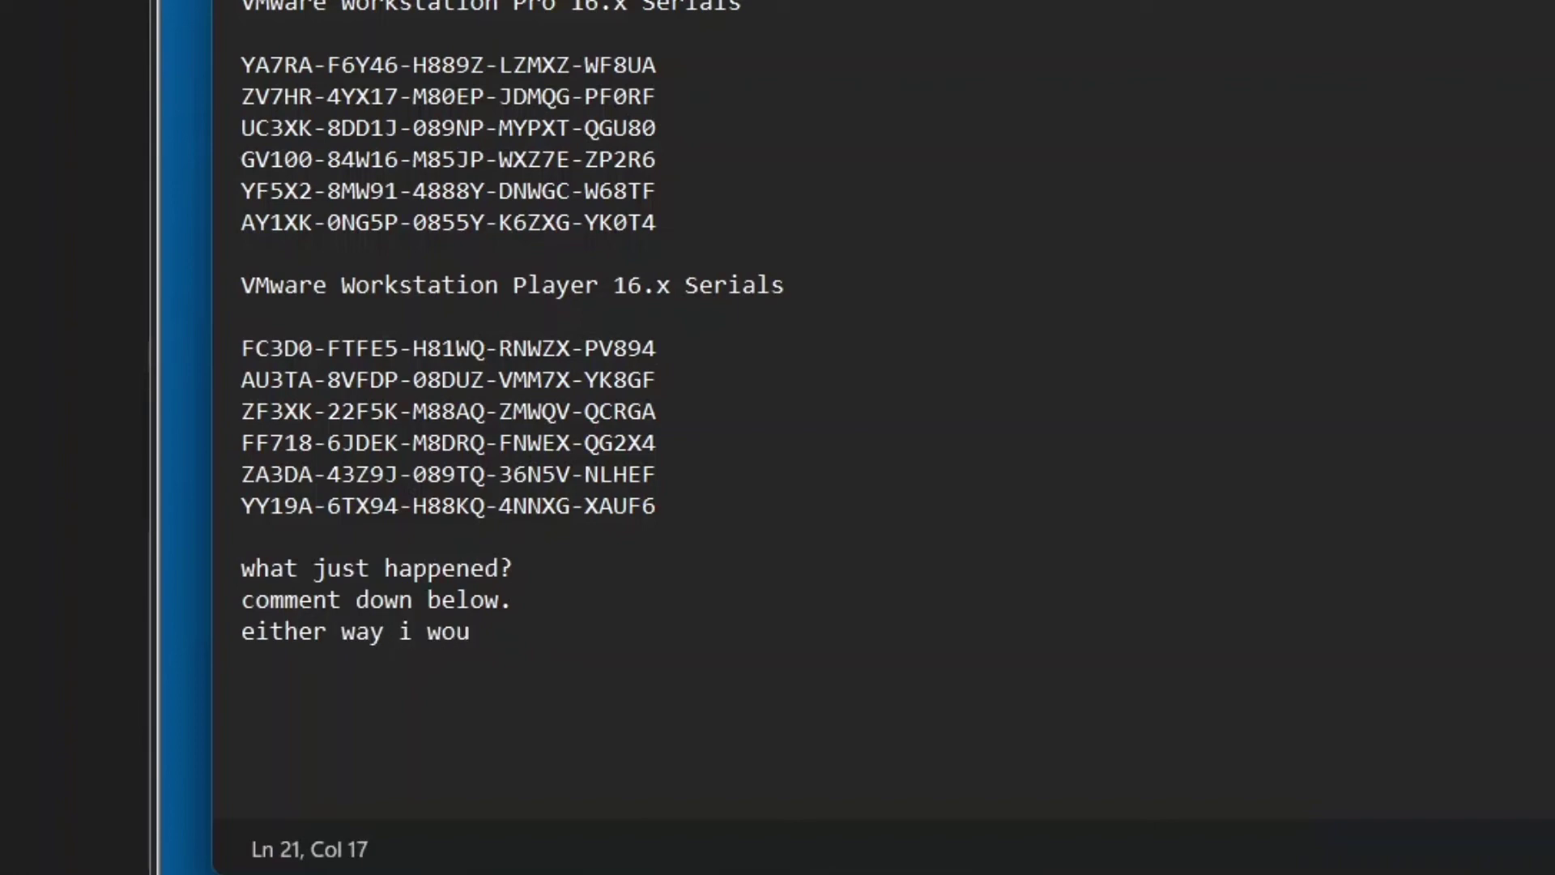
text(ld call this)
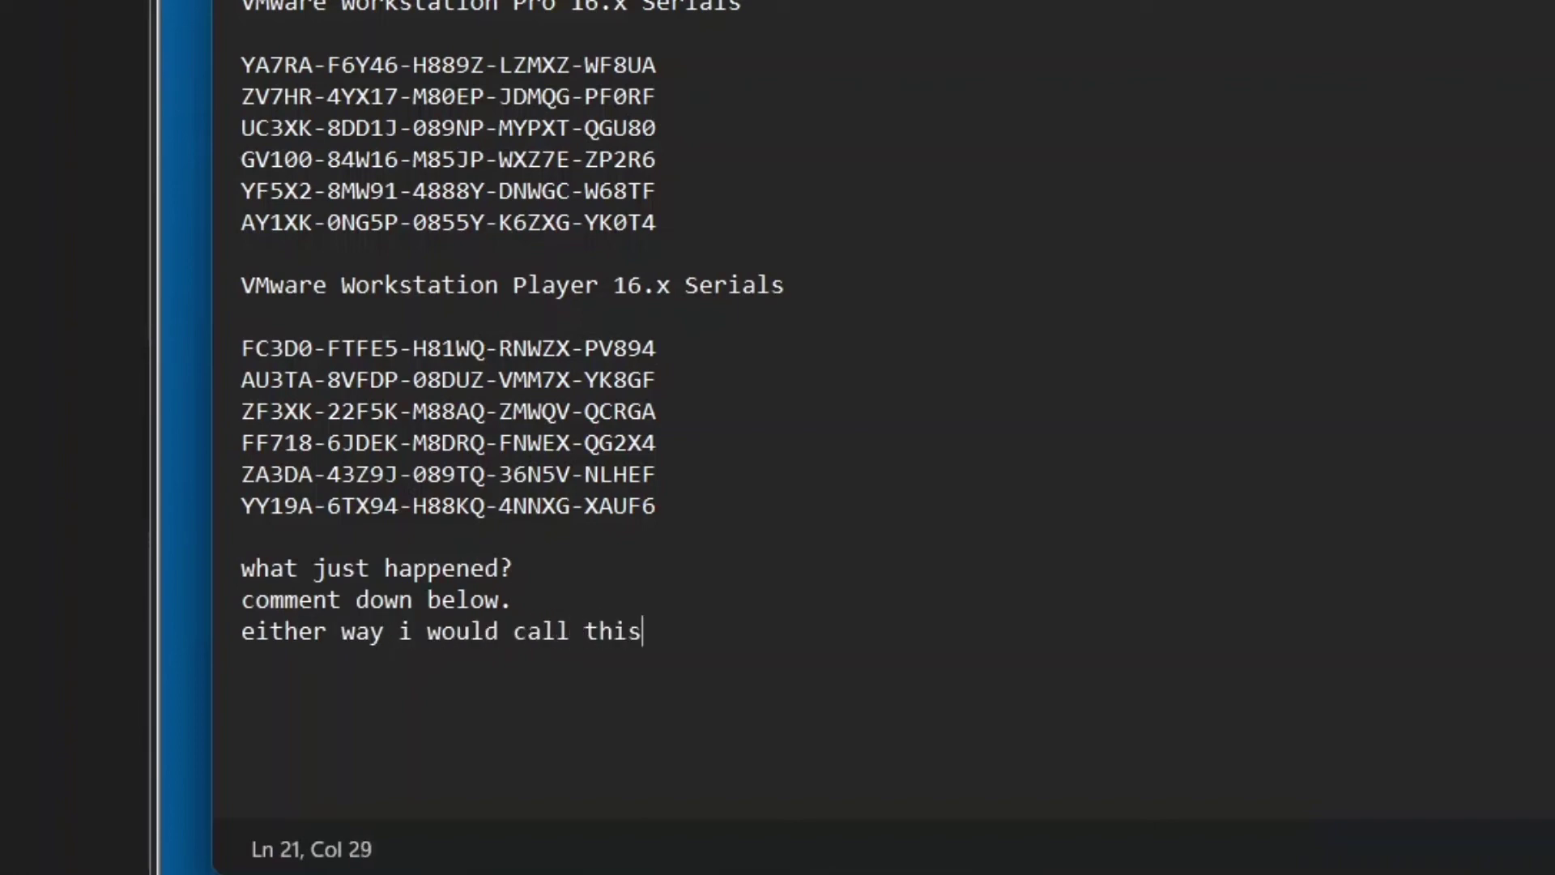
text( a suc)
text(cess)
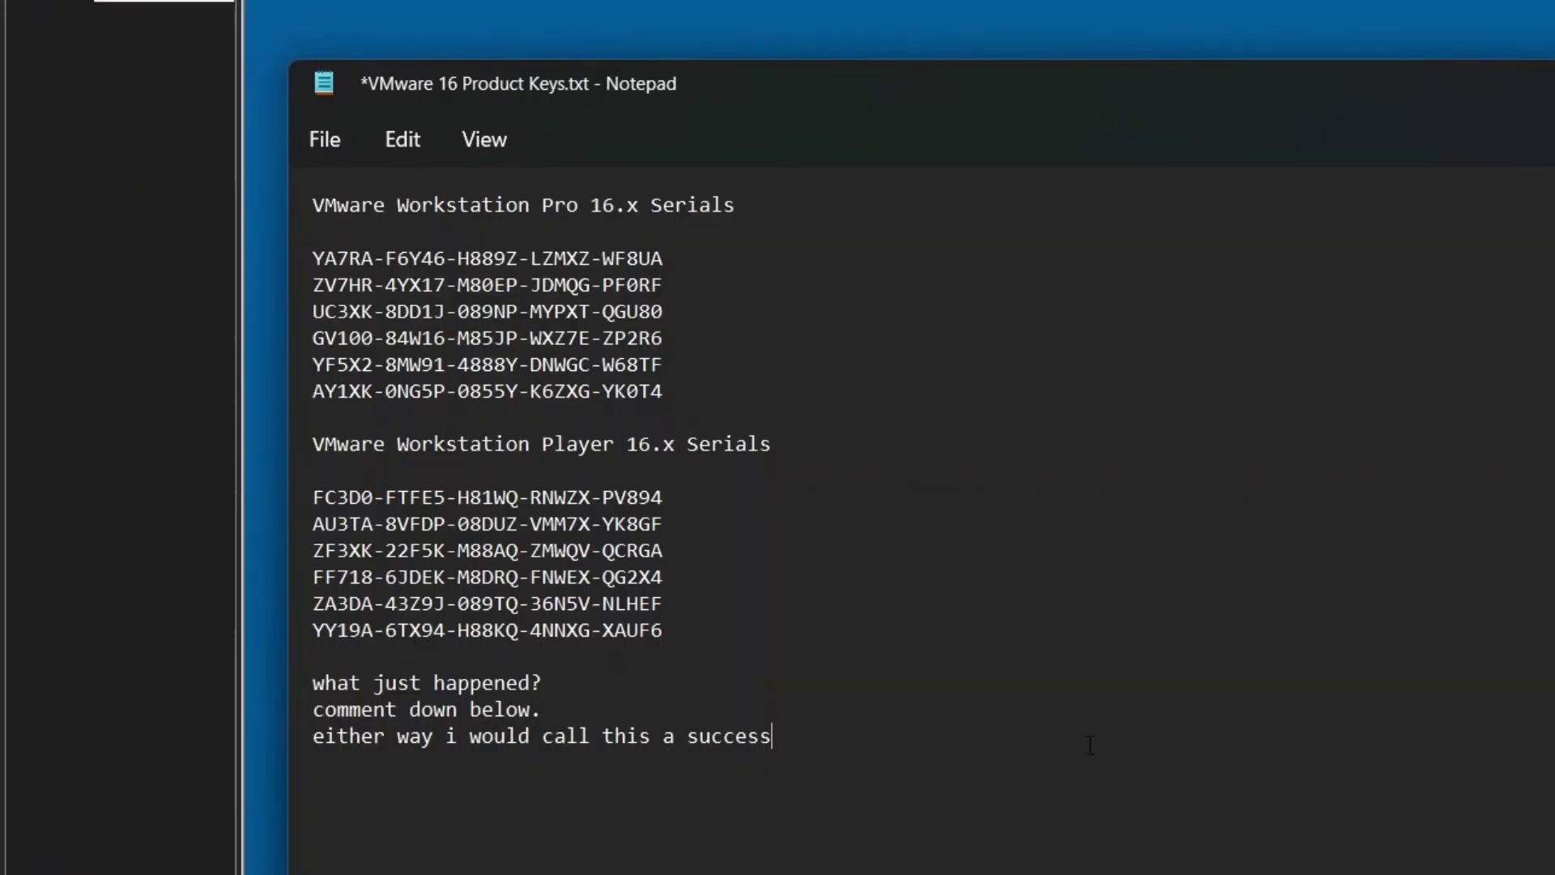
Step: Add a final line reading "i got to run 2 VM in each other." to the note
key(Return)
text(i got to run )
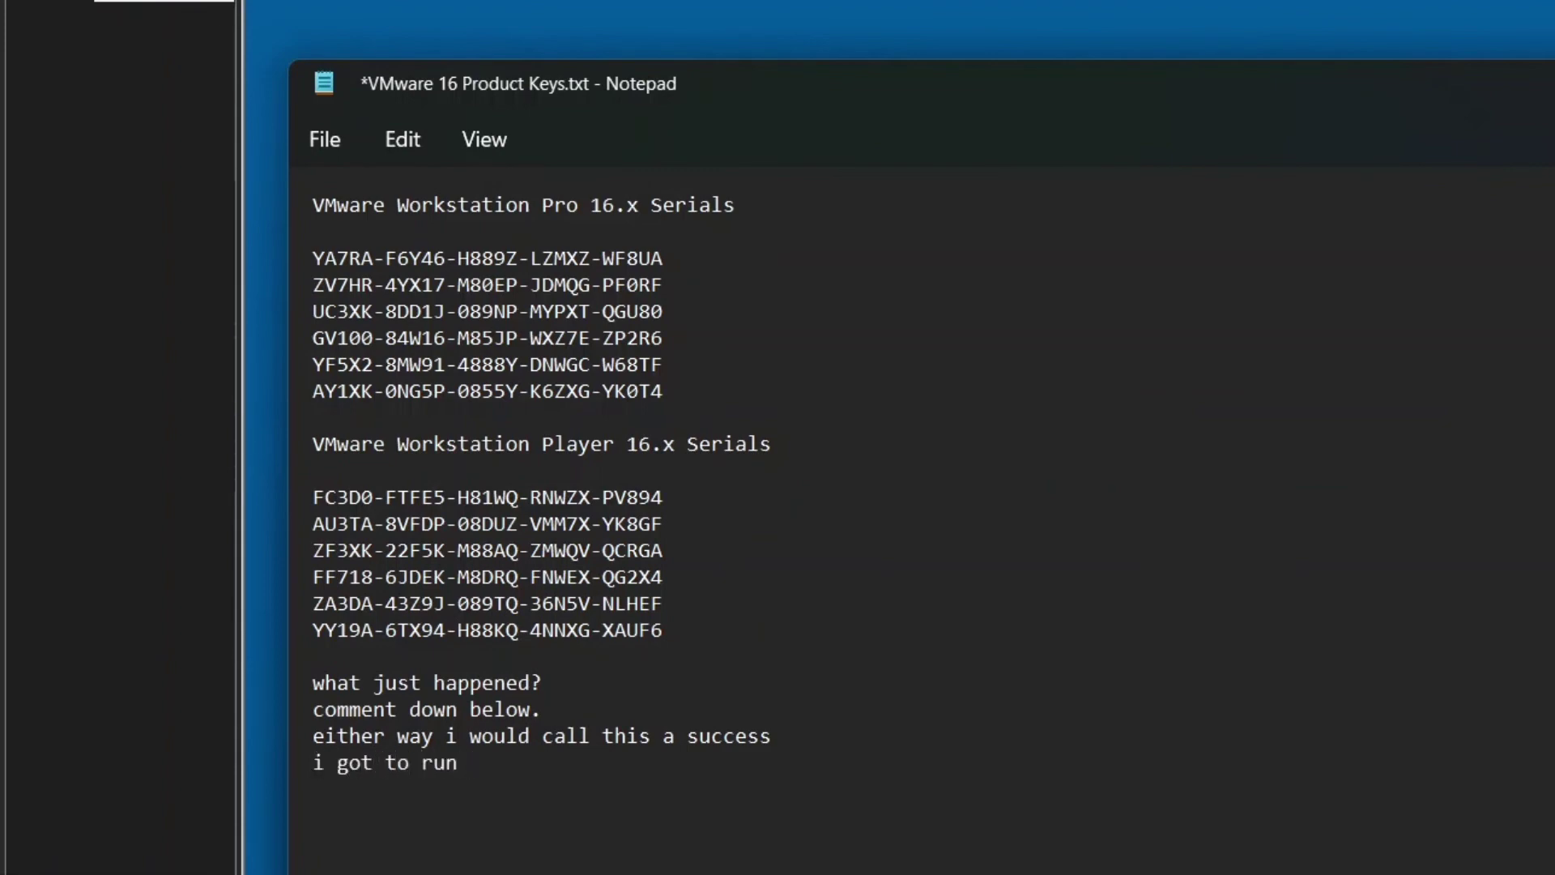
text(2 VM in eatc)
key(BackSpace)
key(BackSpace)
text(ch other )
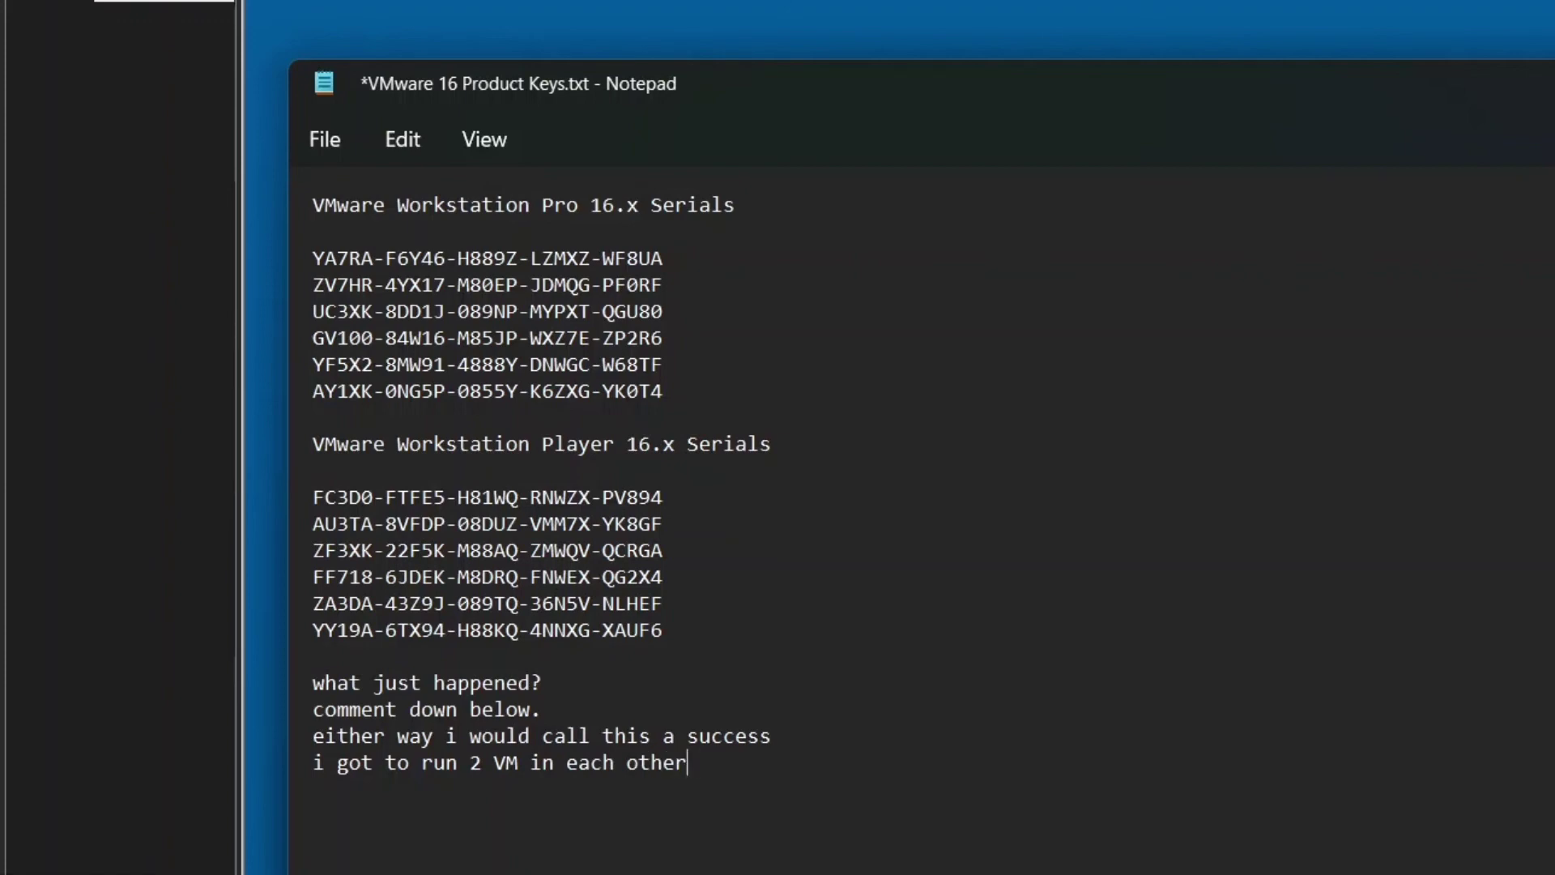
text(.)
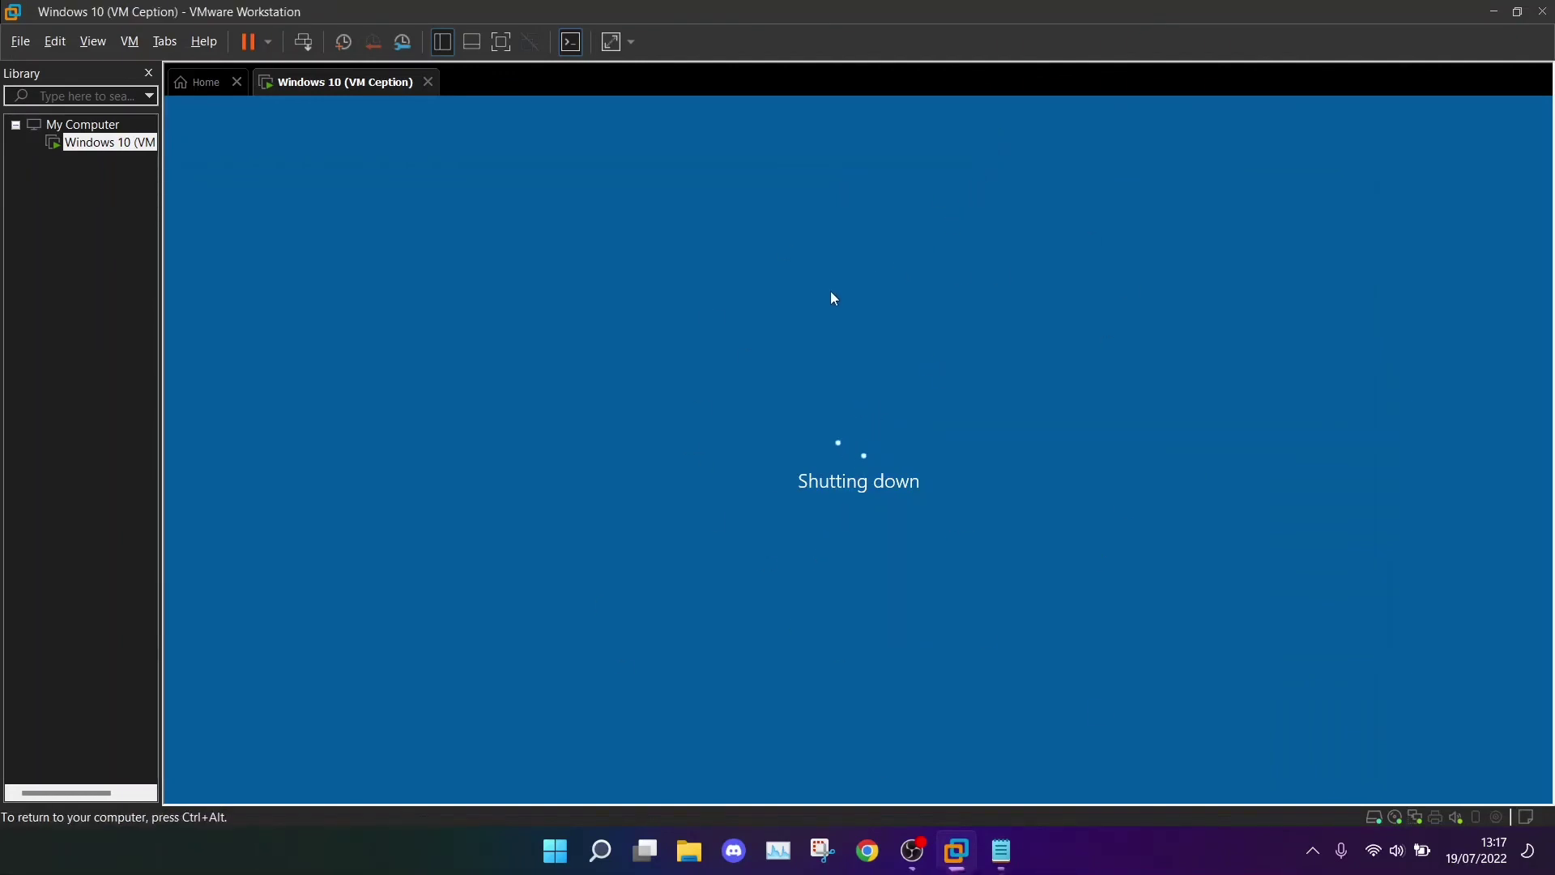
Step: Switch to VMware Workstation, close the Windows 10 (VM Ception) machine by powering it off, and minimize the program to the desktop
click(428, 82)
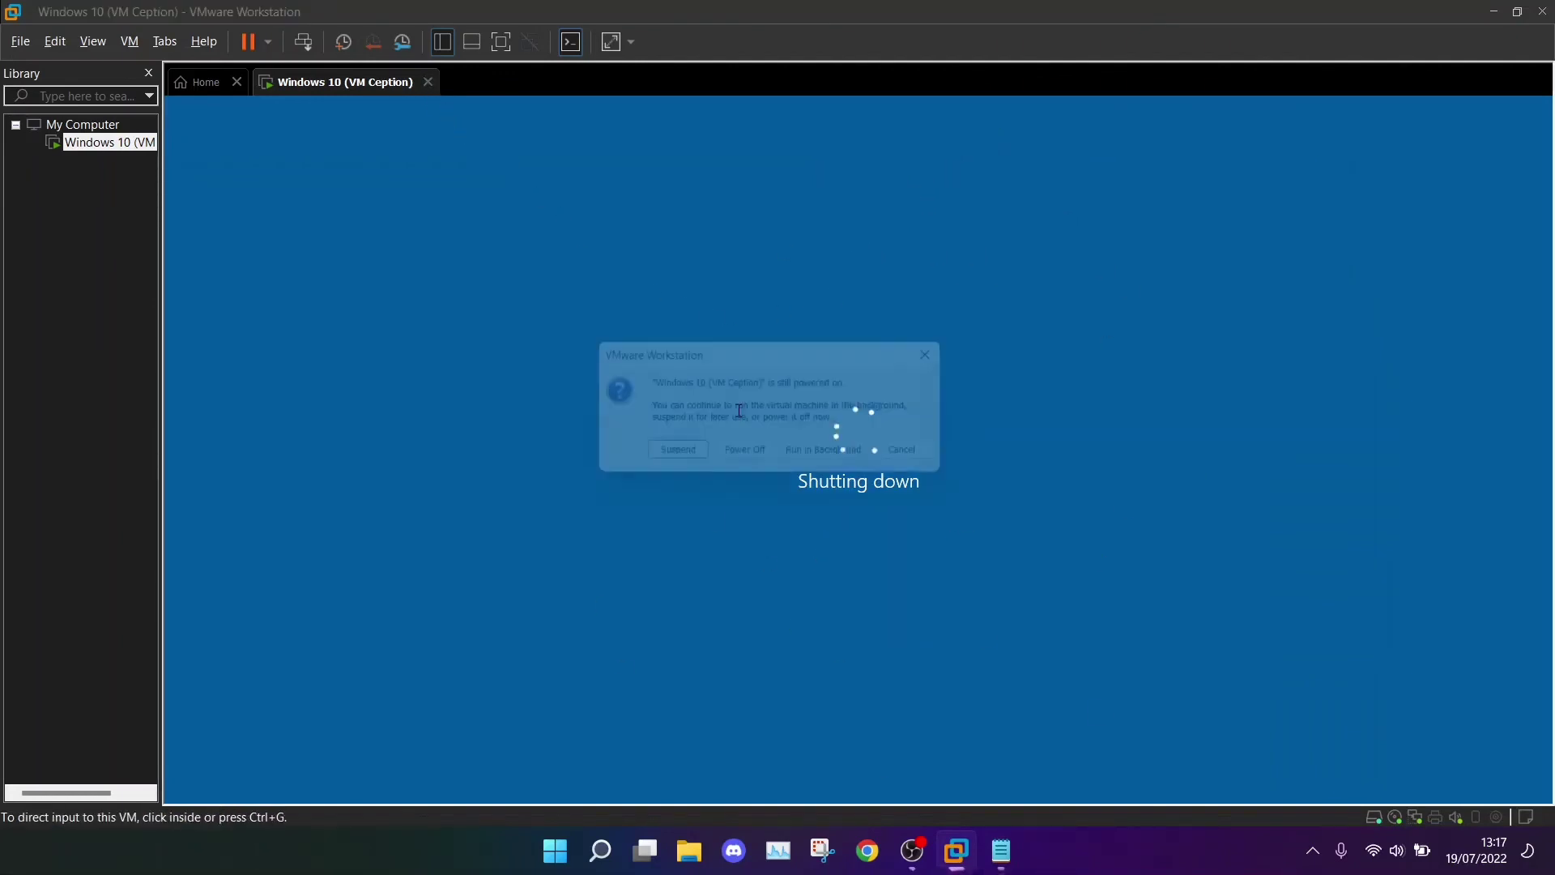
click(749, 459)
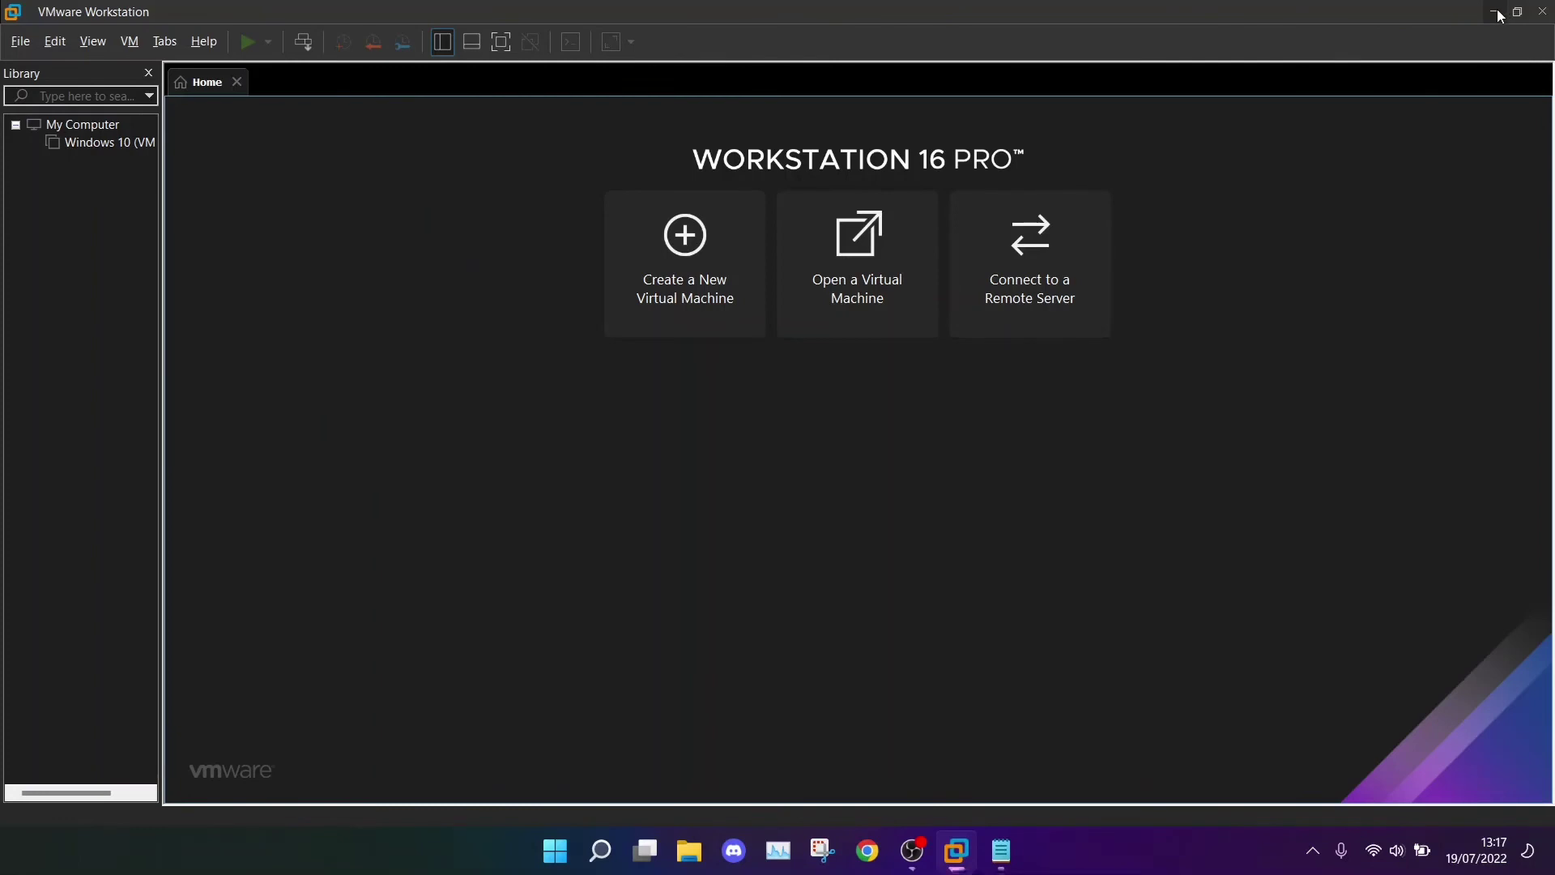
click(1495, 12)
drag(523, 248, 1160, 537)
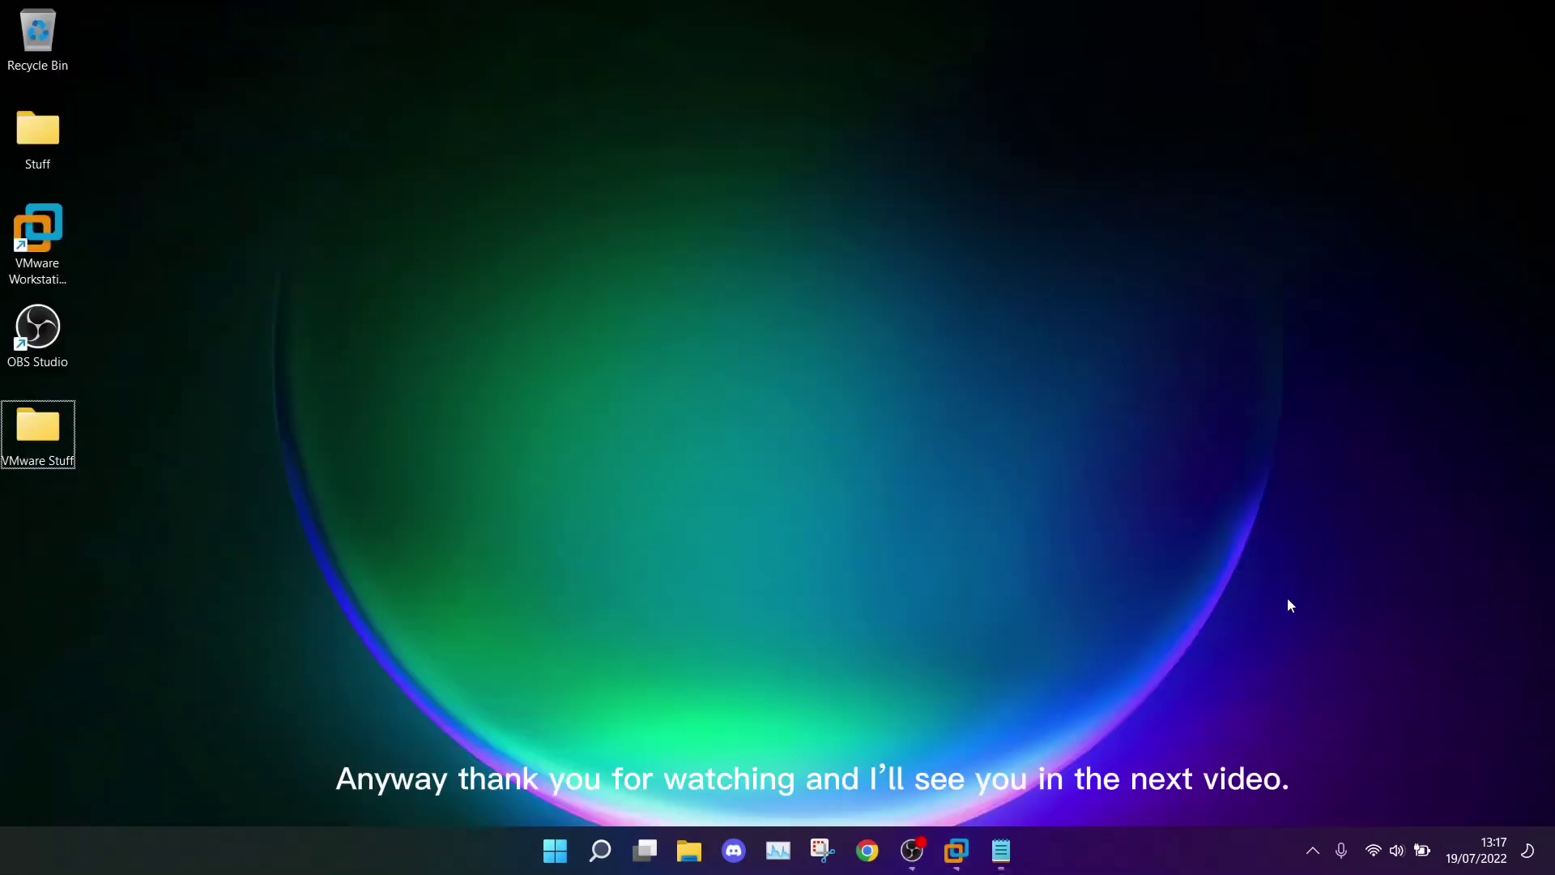